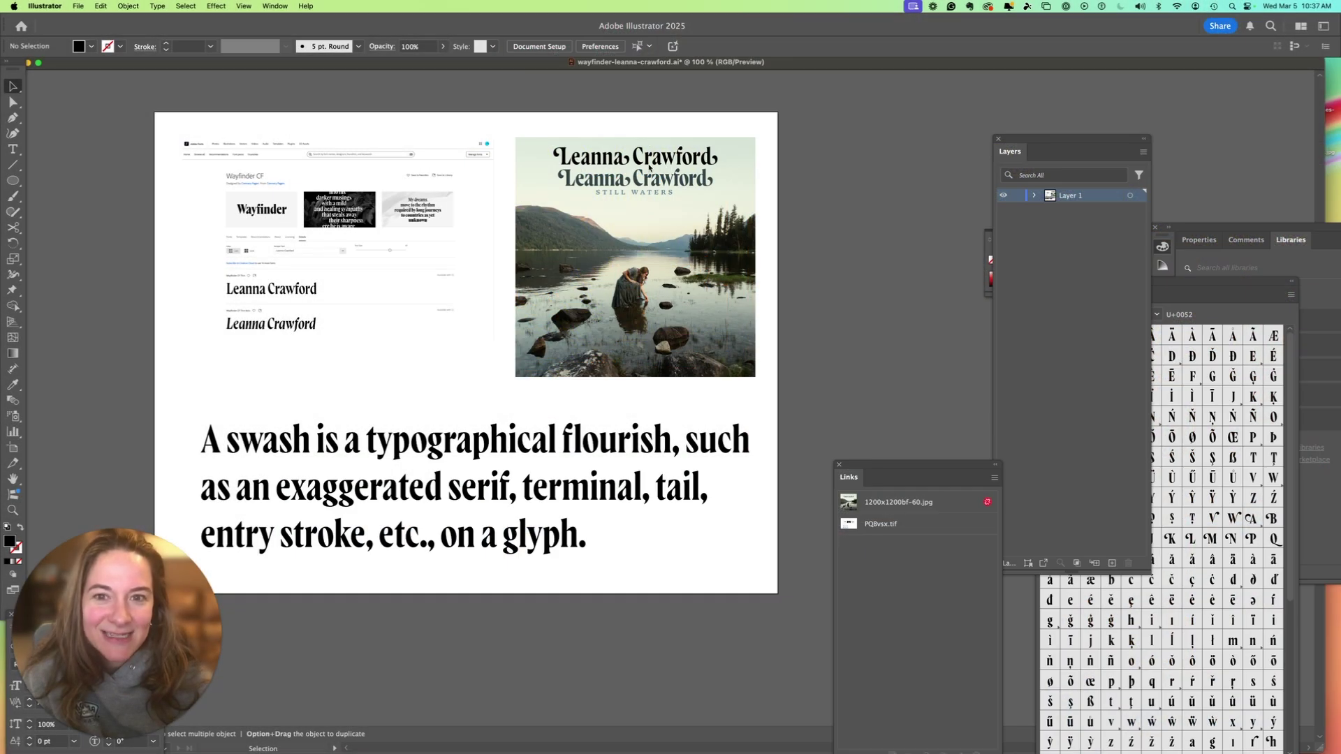
Load whatfontis.com in a new Chrome tab and minimize the Illustrator document window.
{"action": "left_click_drag", "start_coordinate": [422, 63], "coordinate": [468, 117]}
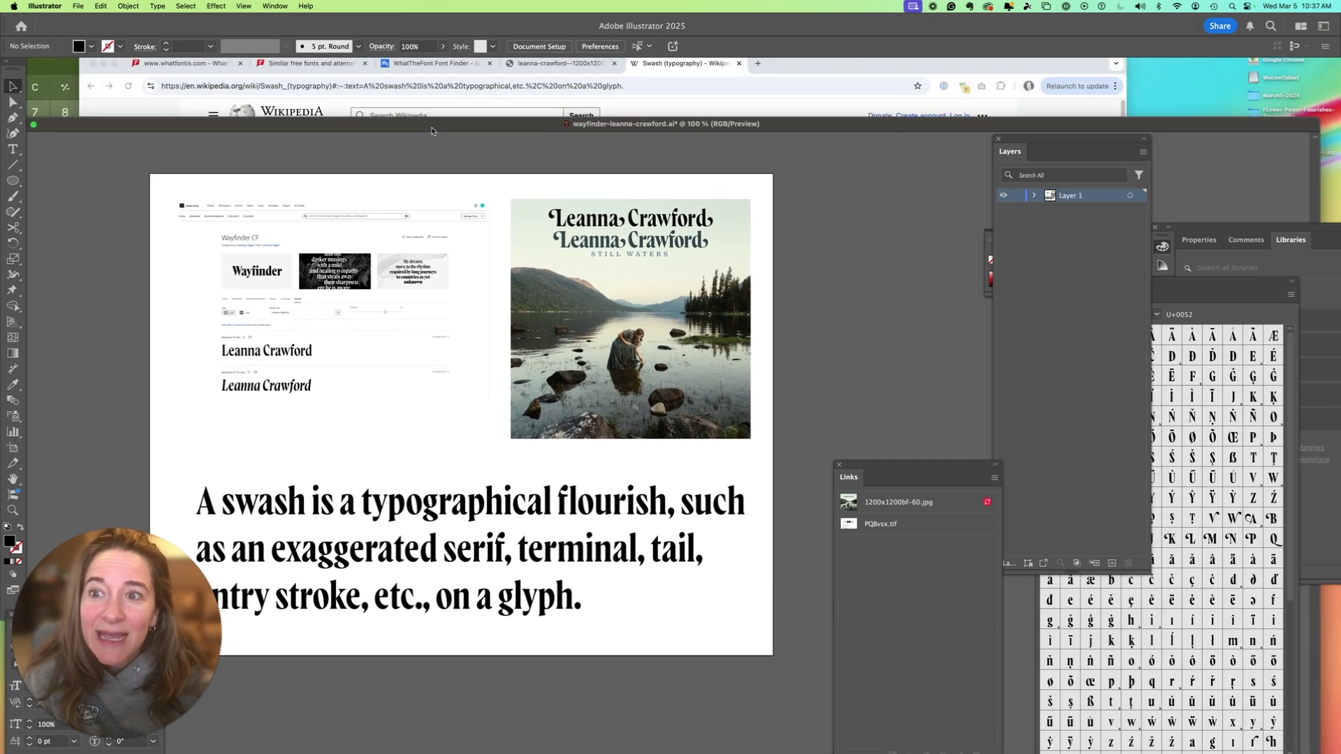
{"action": "left_click", "coordinate": [184, 63]}
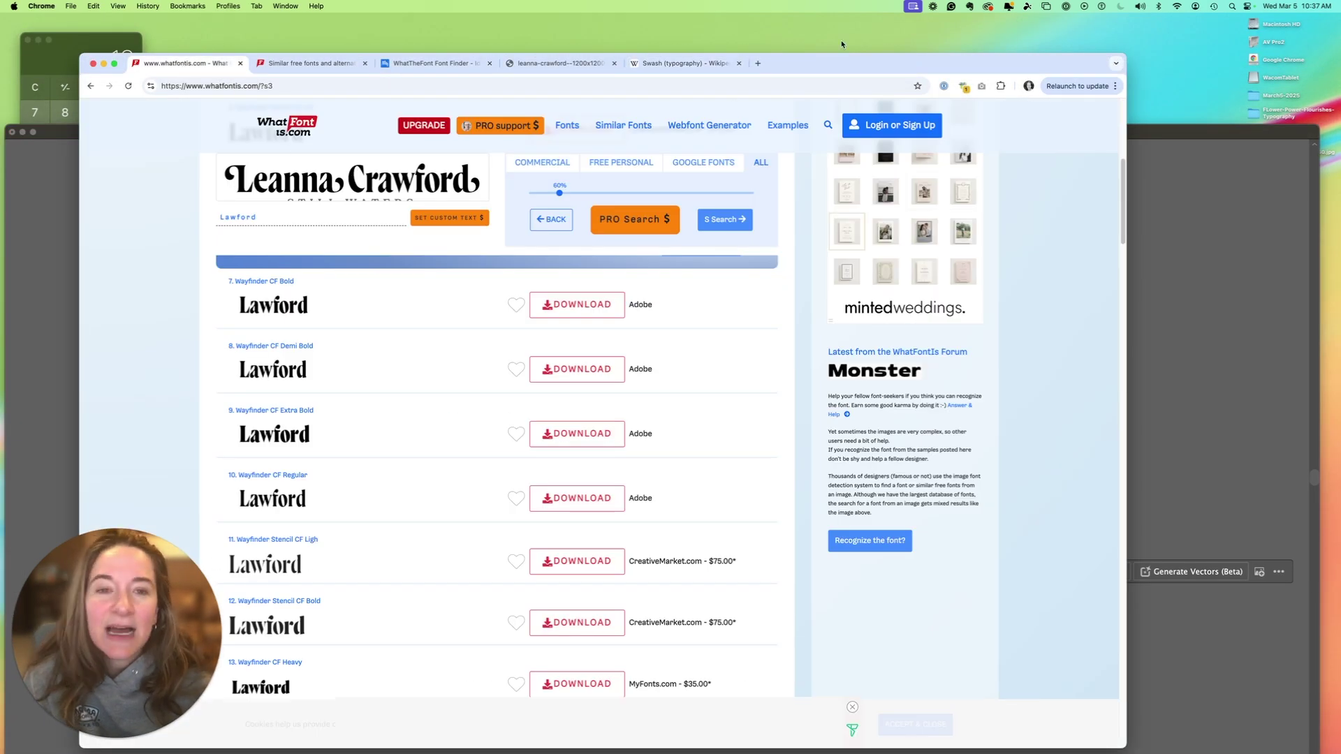
{"action": "left_click_drag", "start_coordinate": [842, 63], "coordinate": [829, 35]}
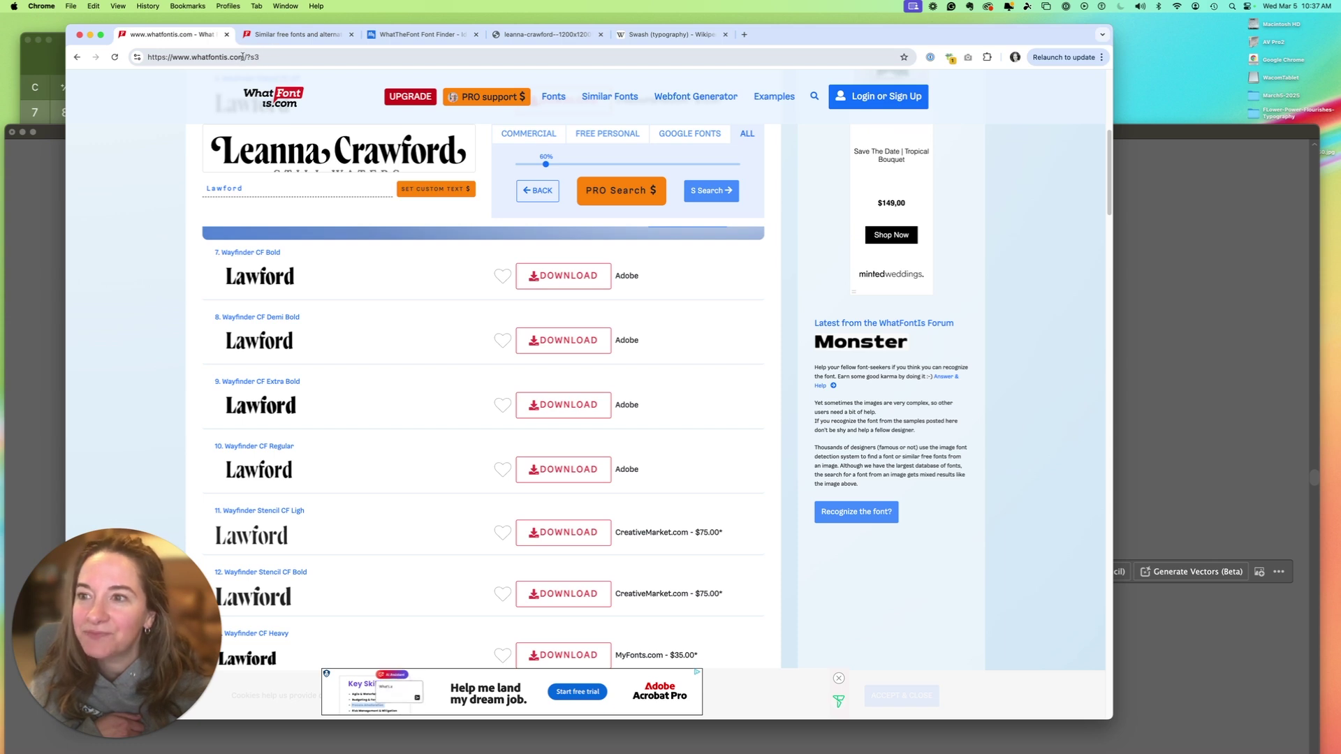
{"action": "left_click", "coordinate": [244, 57]}
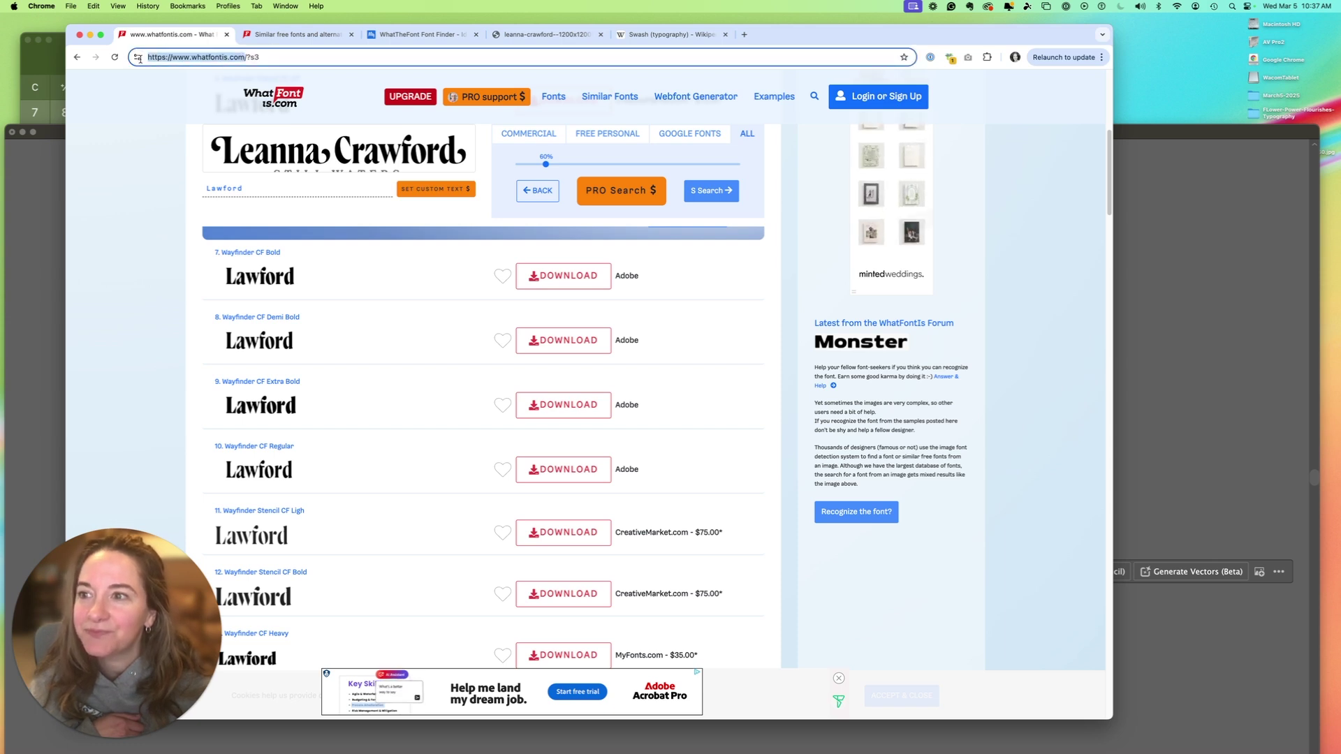
{"action": "left_click", "coordinate": [744, 34]}
{"action": "type", "text": "whatfontis.com/"}
{"action": "key", "text": "Return"}
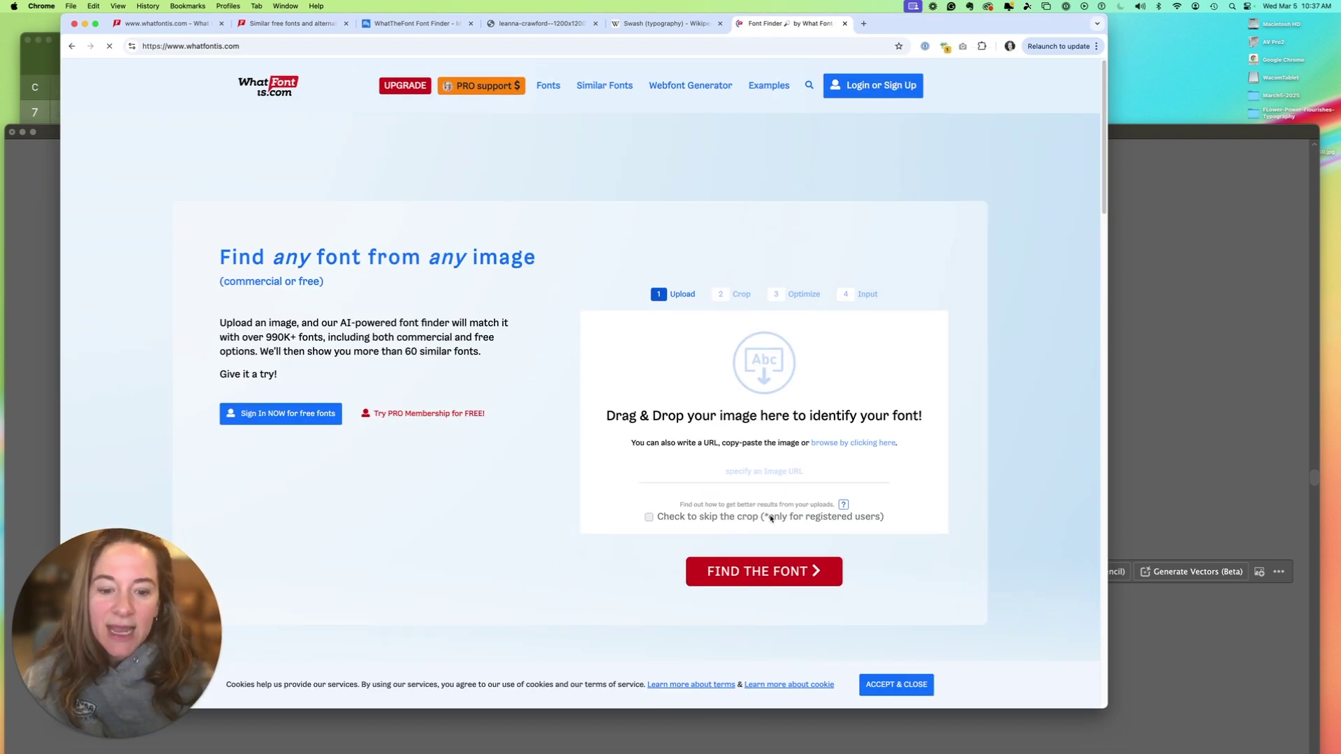
{"action": "left_click", "coordinate": [1258, 135]}
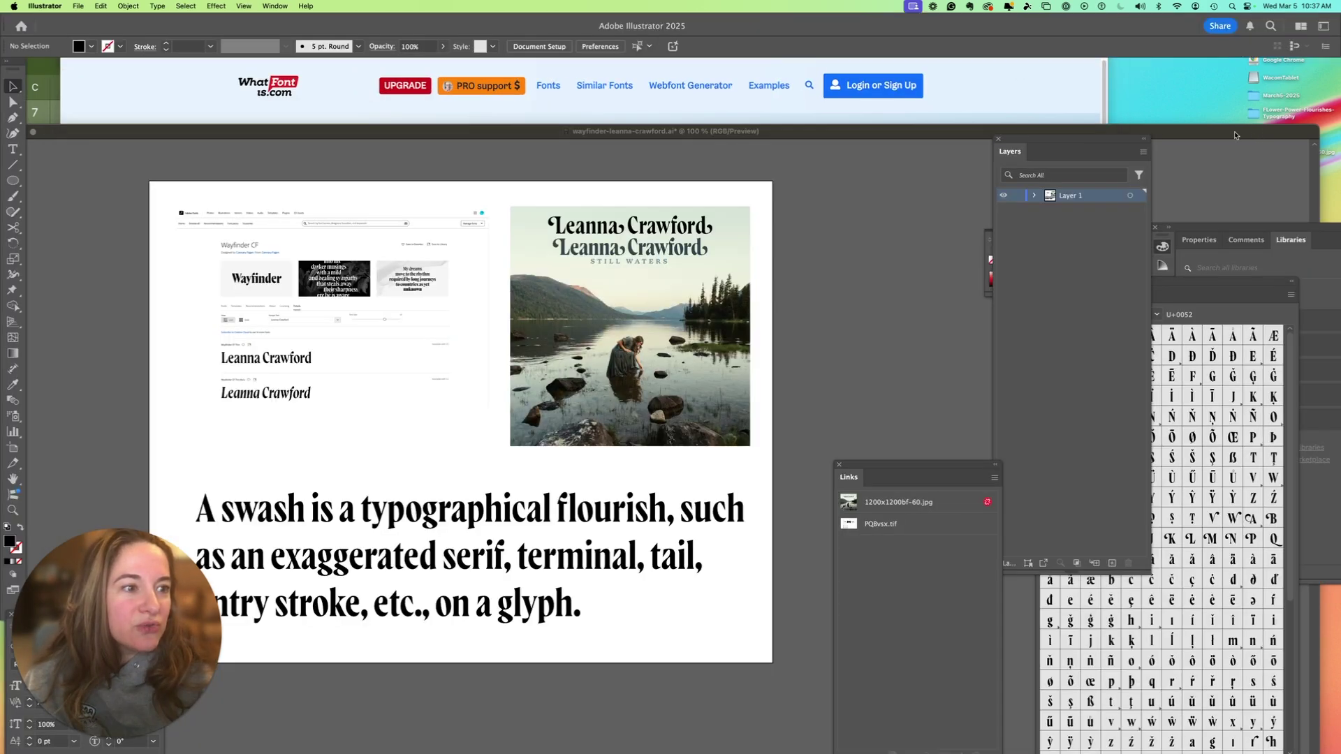
{"action": "key", "text": "super+m"}
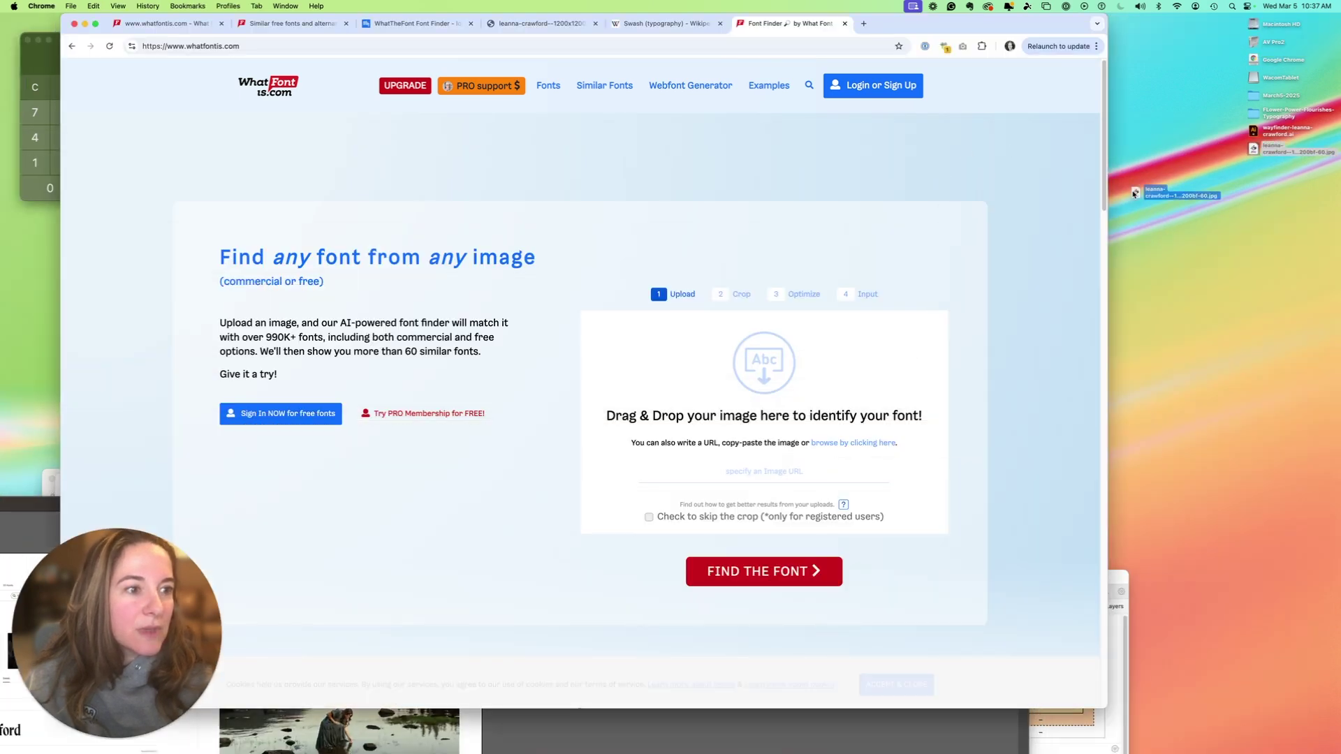
Drop the album cover onto WhatFontIs, set crop boxes over the Leanna Crawford title, and continue.
{"action": "left_click_drag", "start_coordinate": [1134, 194], "coordinate": [817, 395]}
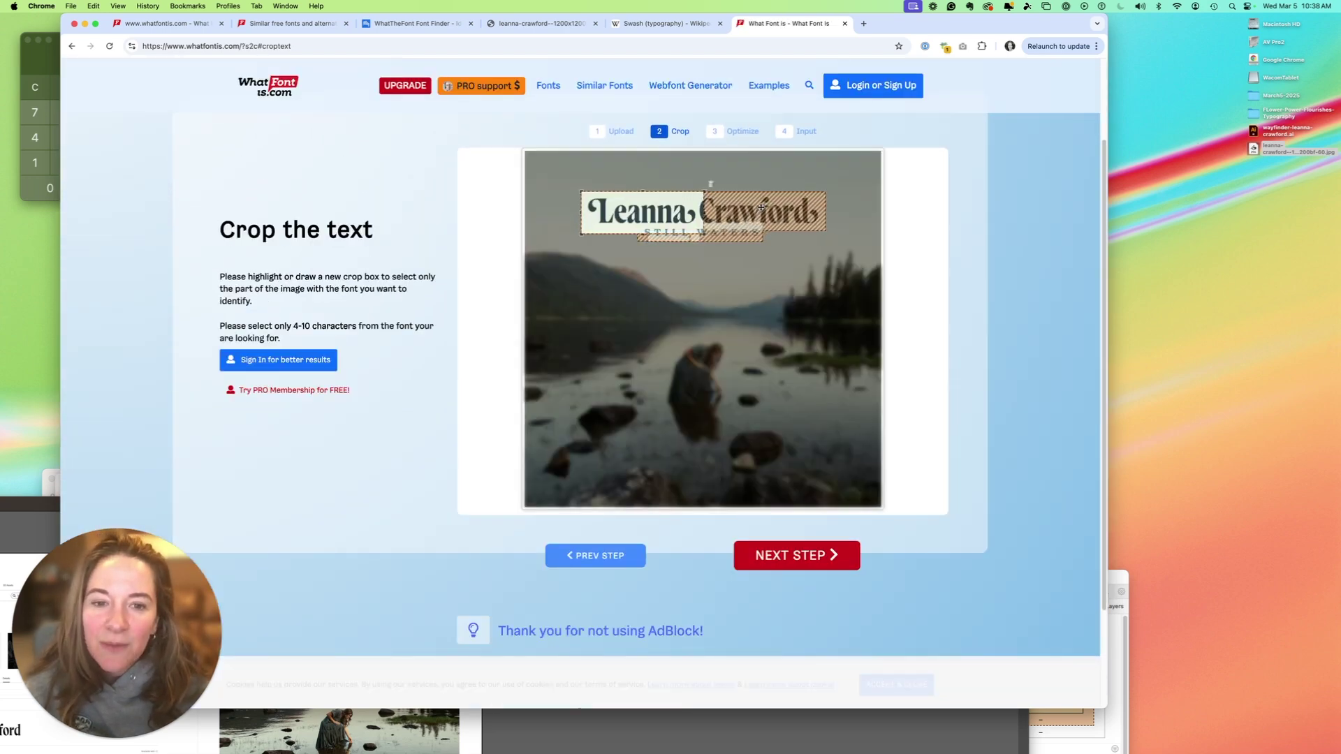
{"action": "left_click_drag", "start_coordinate": [710, 183], "coordinate": [831, 184]}
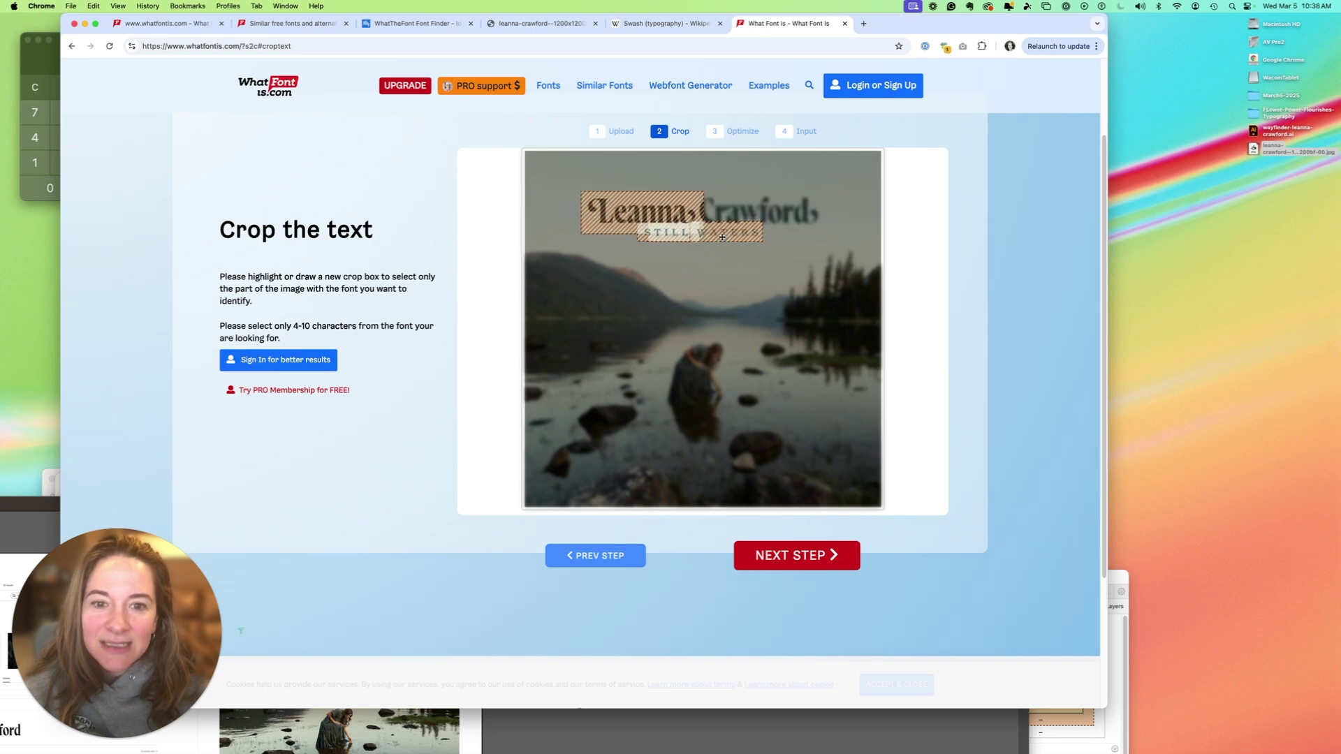
{"action": "left_click_drag", "start_coordinate": [722, 237], "coordinate": [677, 231]}
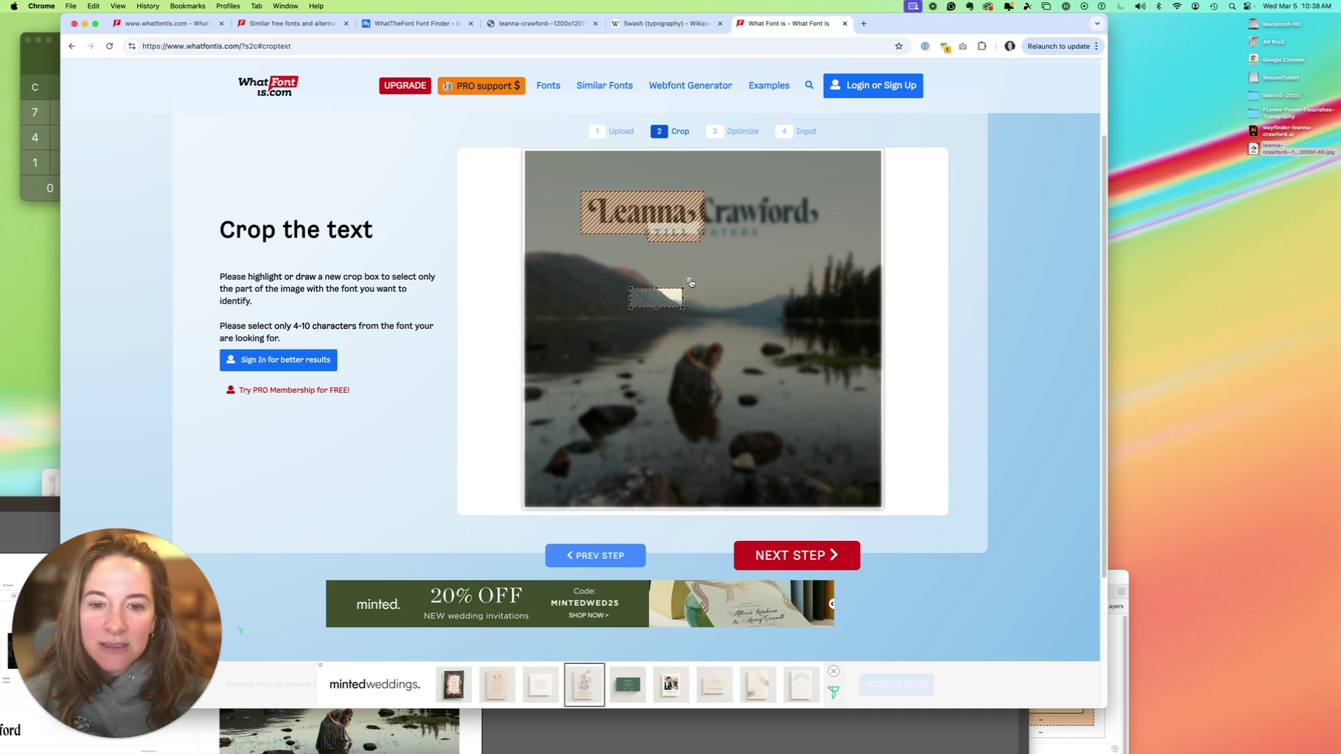
{"action": "left_click_drag", "start_coordinate": [689, 283], "coordinate": [685, 287]}
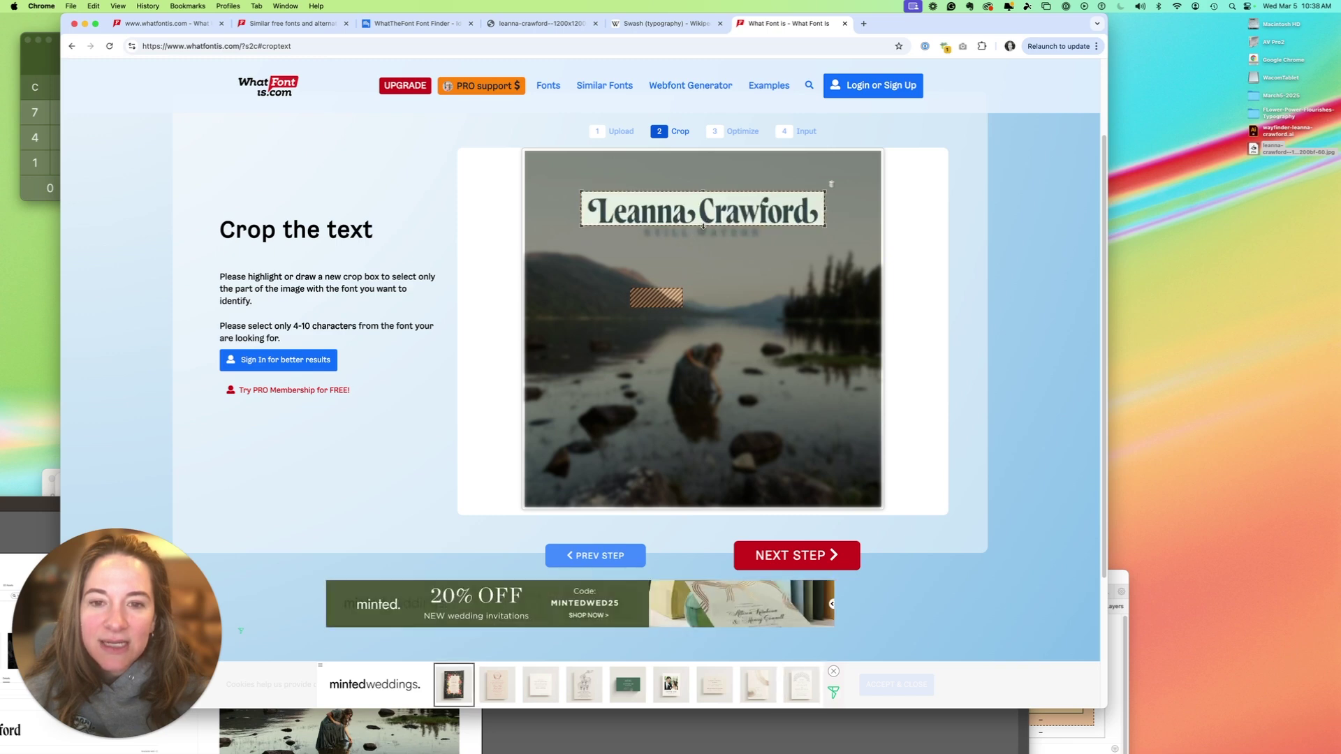
{"action": "left_click", "coordinate": [664, 301]}
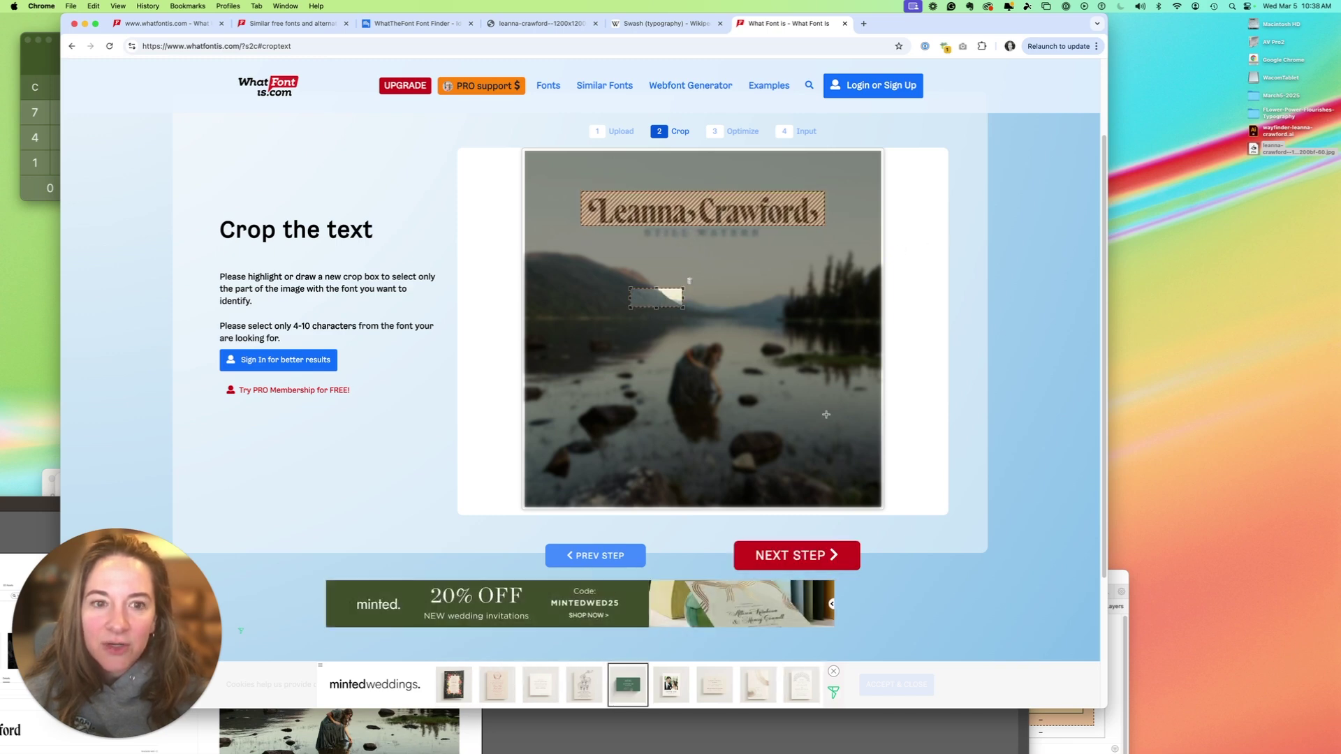
{"action": "left_click", "coordinate": [806, 560]}
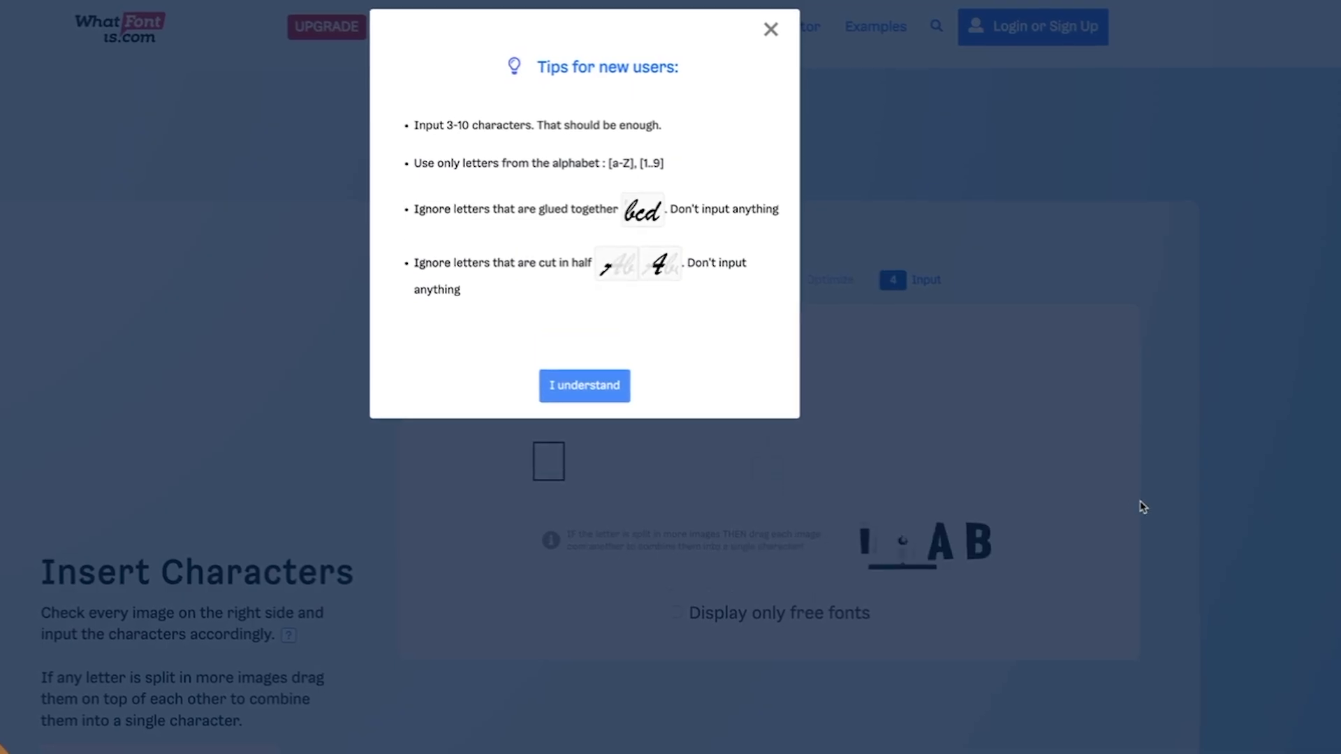
Dismiss the tips, widen the crop boxes over Leanna Crawford and STILL WATERS, and advance.
{"action": "left_click", "coordinate": [569, 387]}
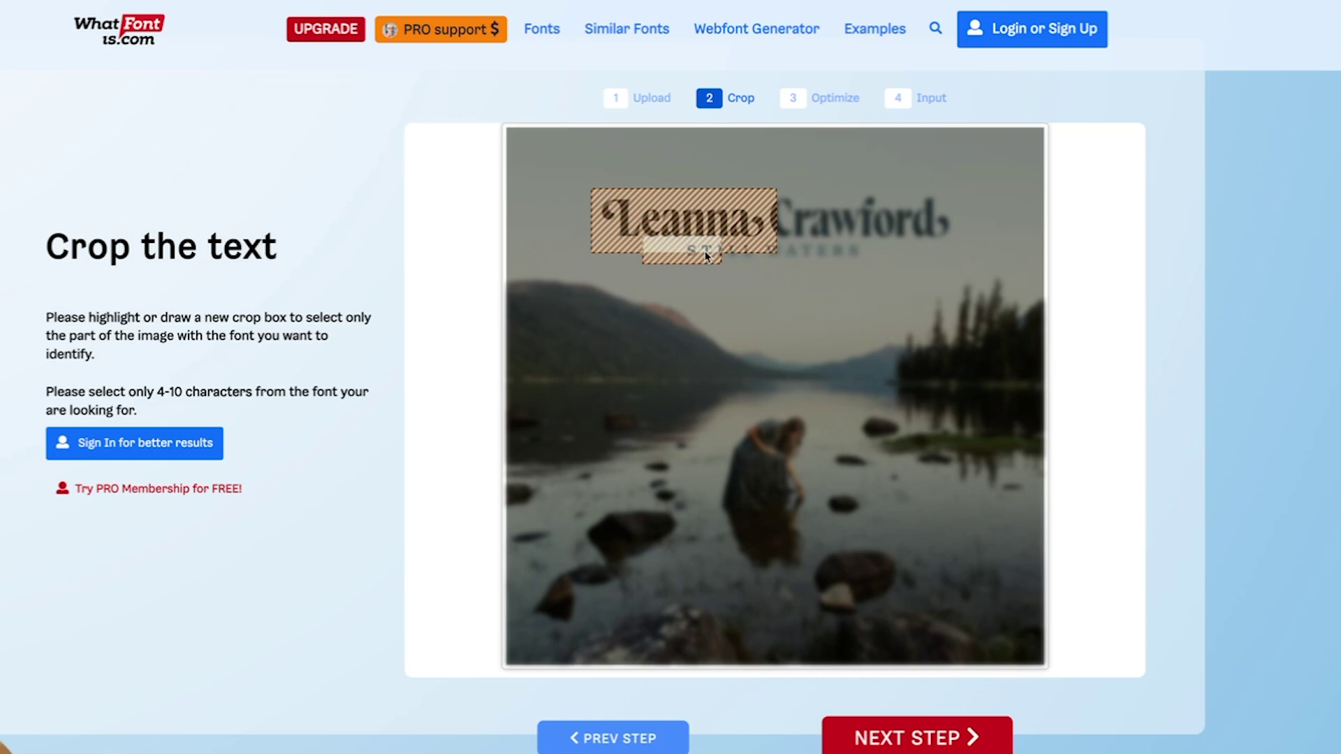
{"action": "left_click", "coordinate": [734, 261]}
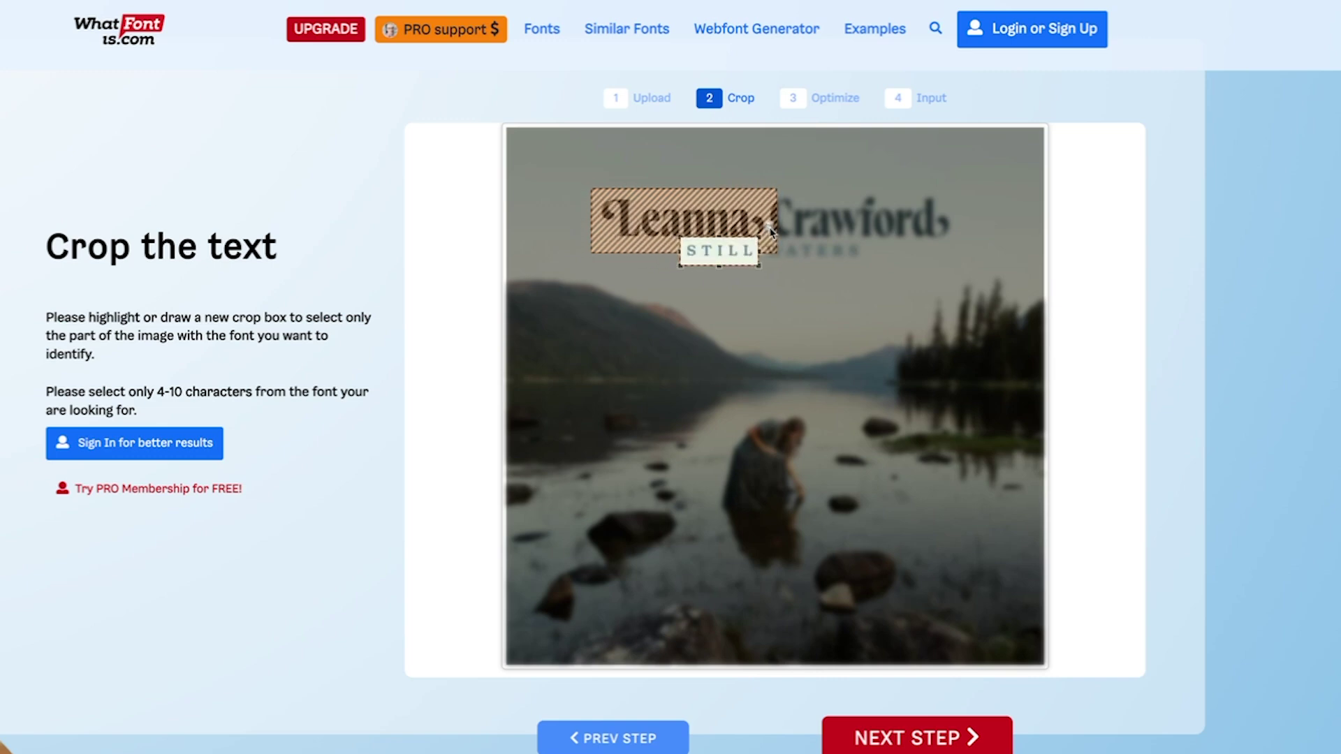
{"action": "left_click_drag", "start_coordinate": [755, 262], "coordinate": [863, 257]}
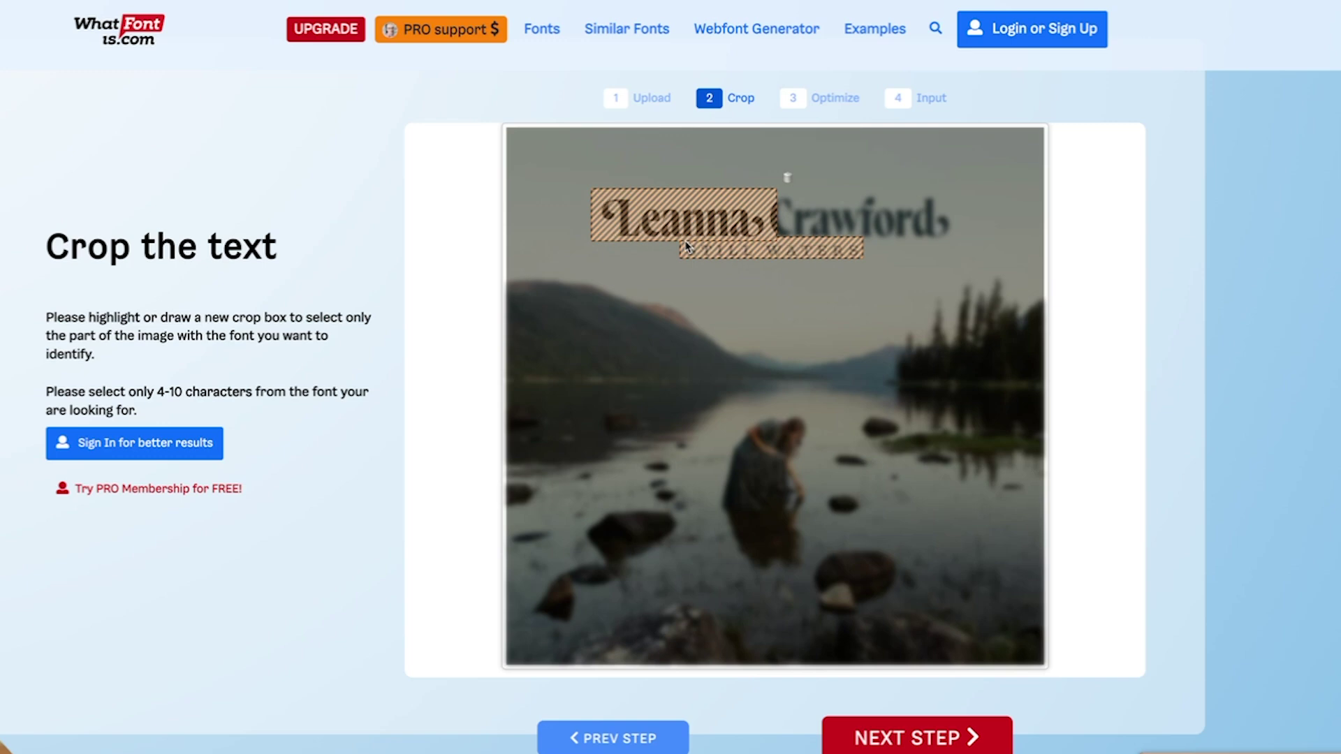
{"action": "left_click_drag", "start_coordinate": [776, 220], "coordinate": [957, 218]}
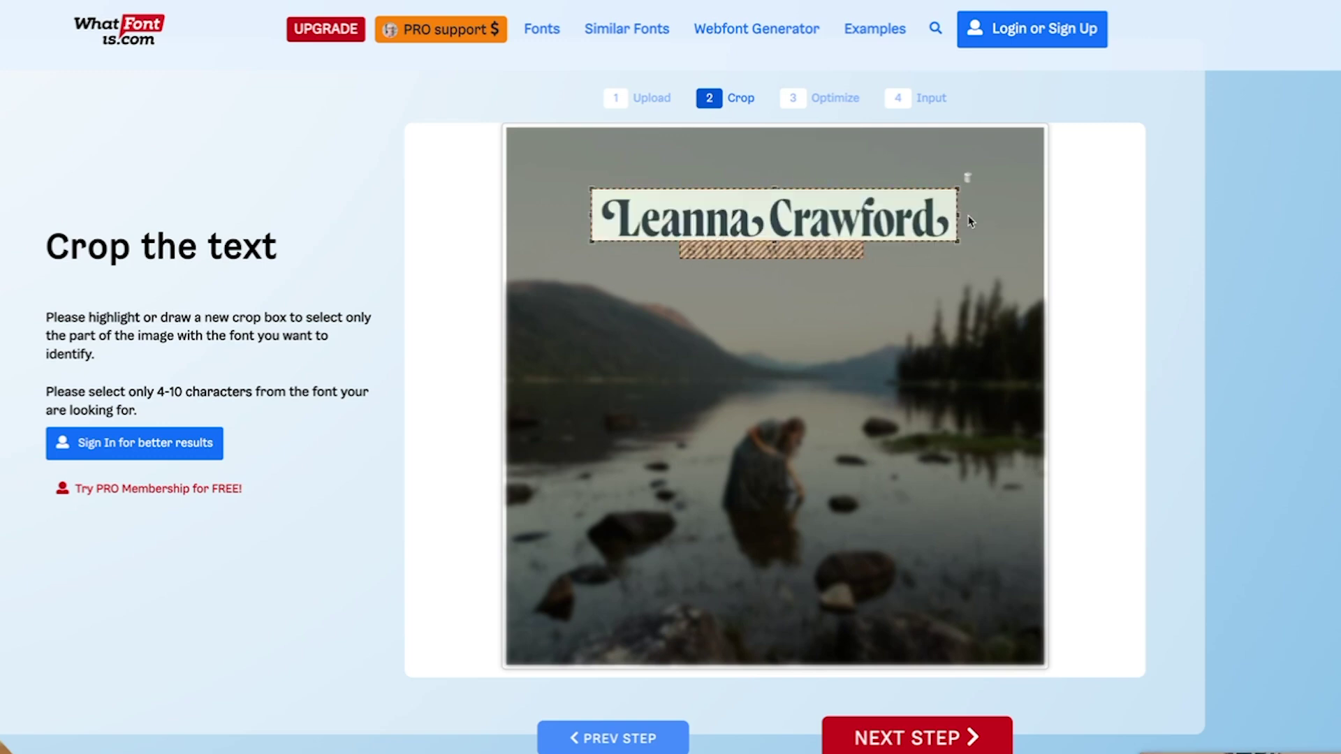
{"action": "left_click", "coordinate": [827, 256]}
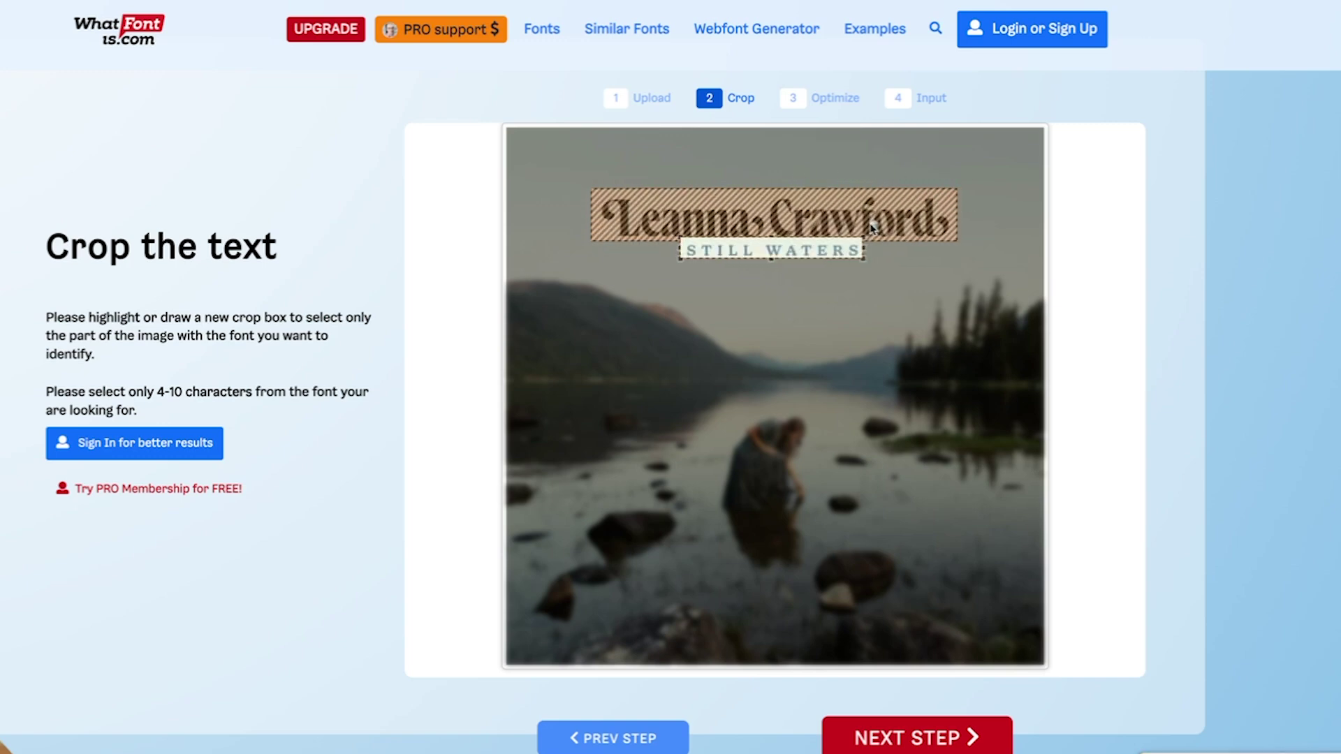
{"action": "left_click_drag", "start_coordinate": [873, 228], "coordinate": [852, 345]}
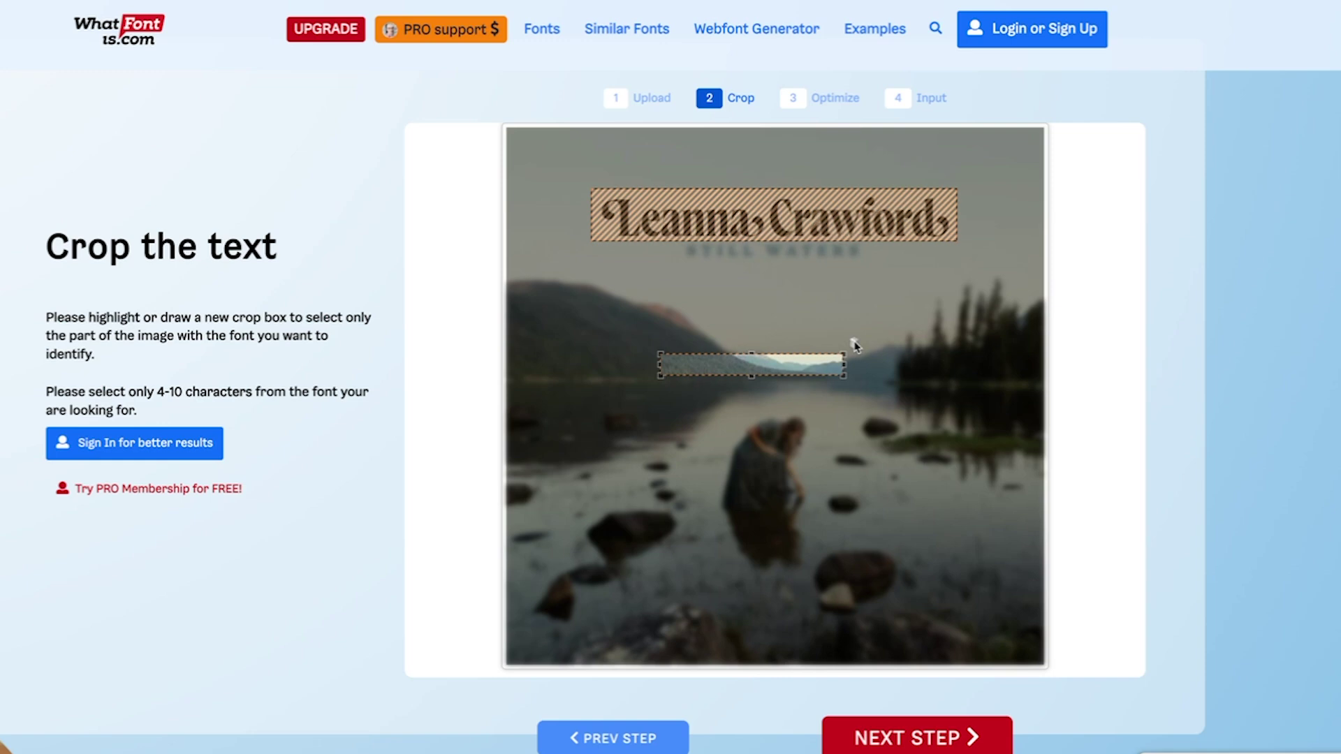
{"action": "left_click_drag", "start_coordinate": [782, 372], "coordinate": [803, 260]}
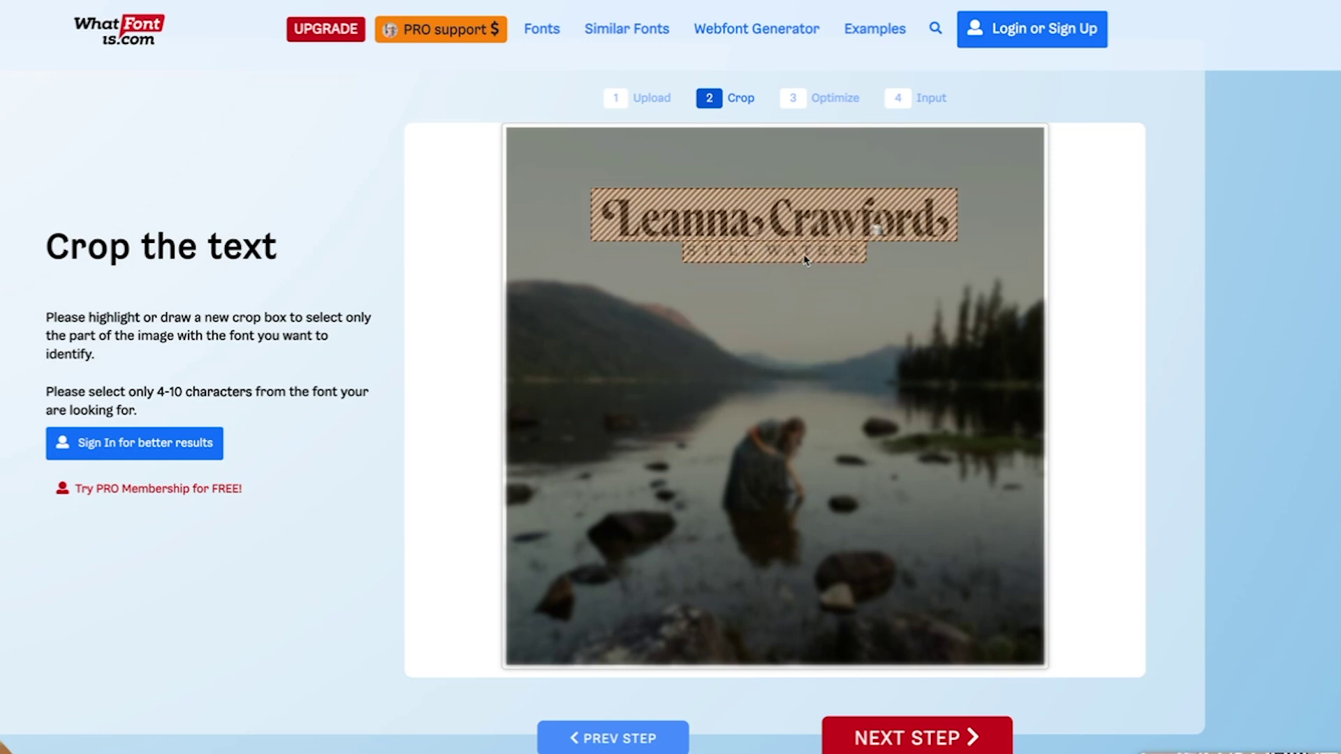
{"action": "left_click", "coordinate": [802, 260]}
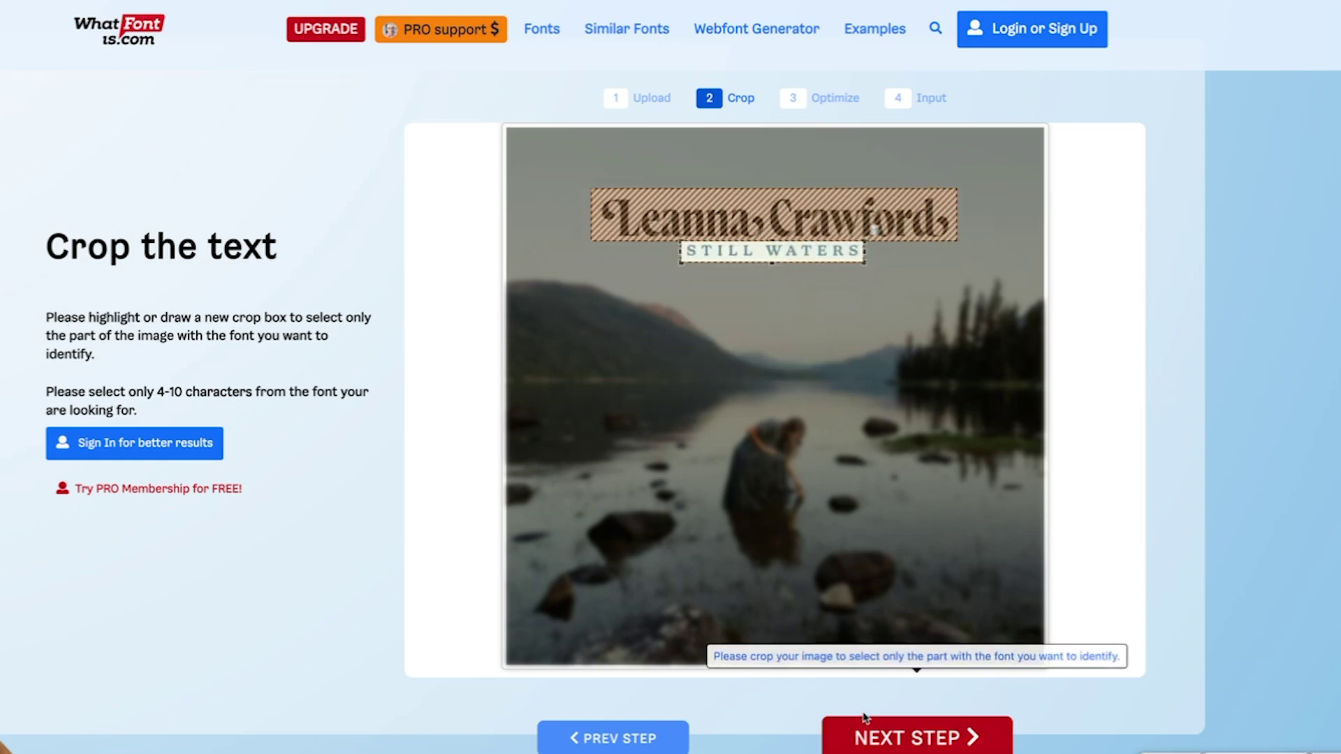
{"action": "left_click", "coordinate": [885, 726]}
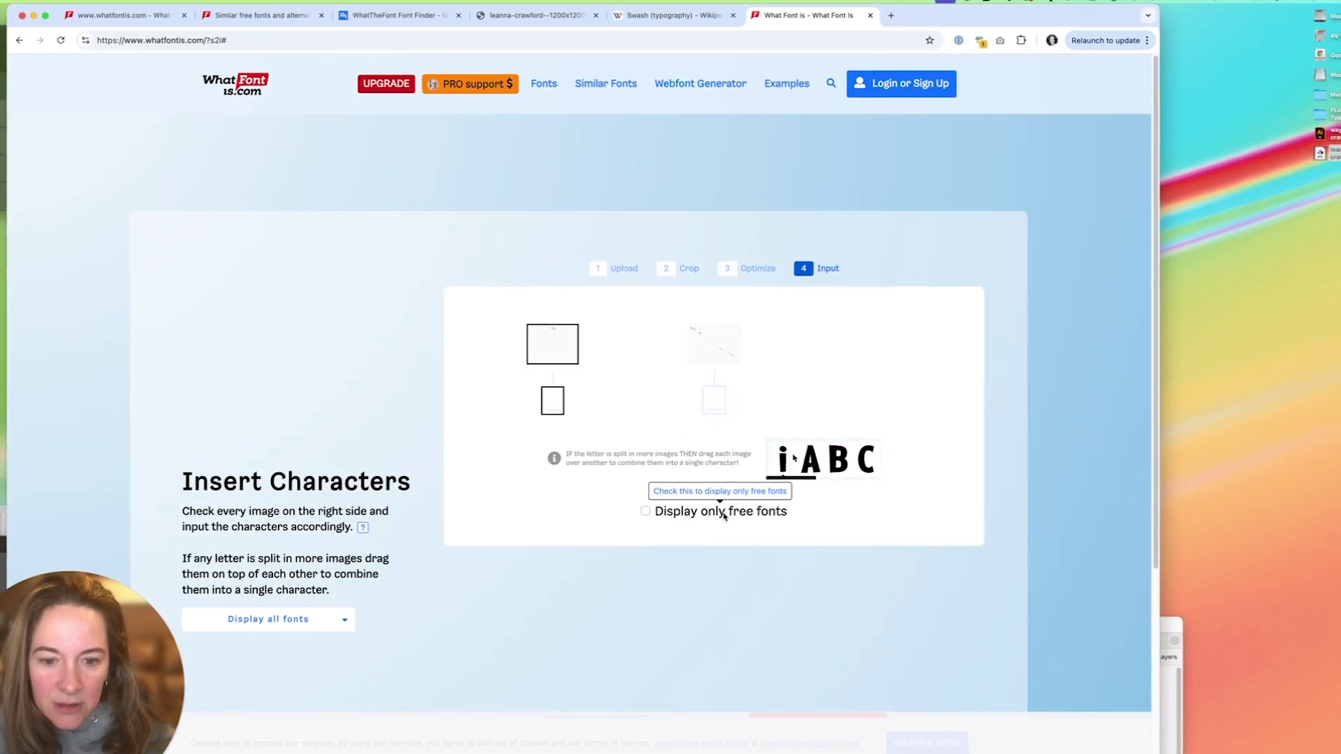
Step back to the crop stage, box STILL WATERS, and open the cover in Photoshop.
{"action": "left_click", "coordinate": [23, 43]}
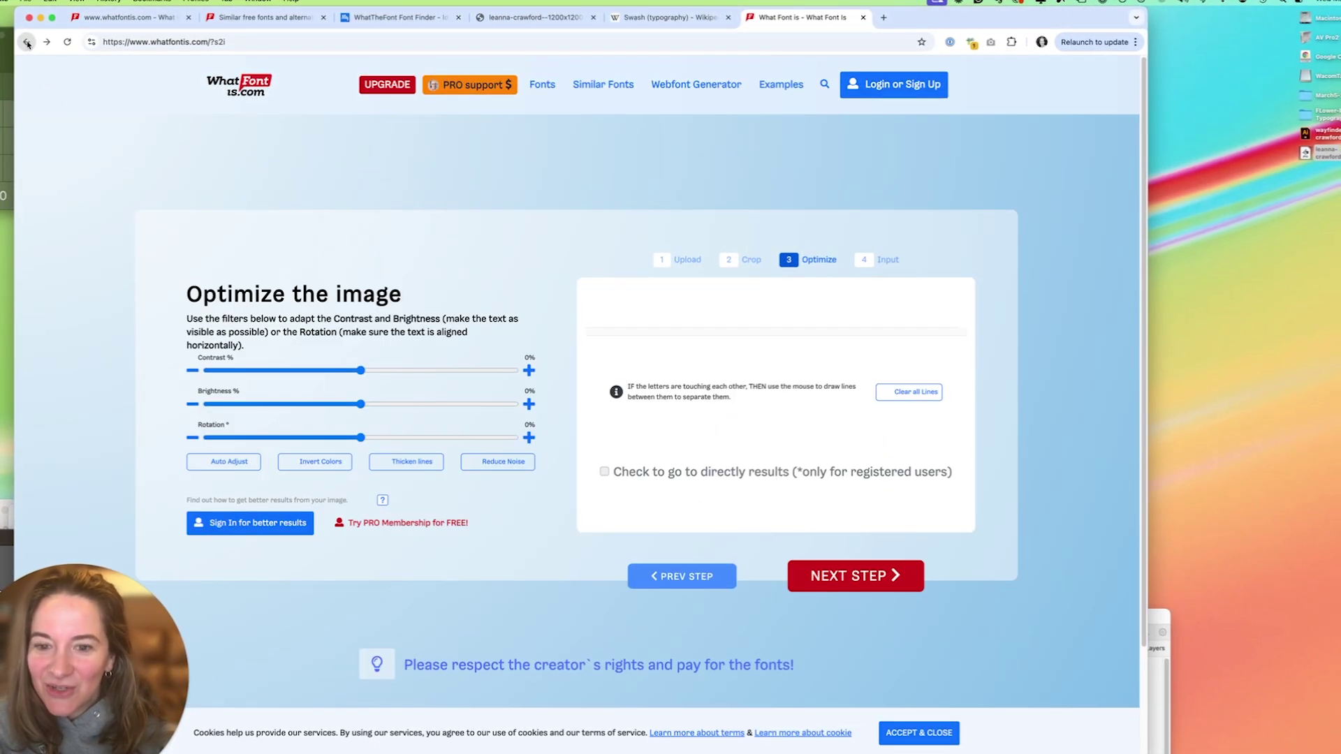
{"action": "left_click", "coordinate": [29, 42]}
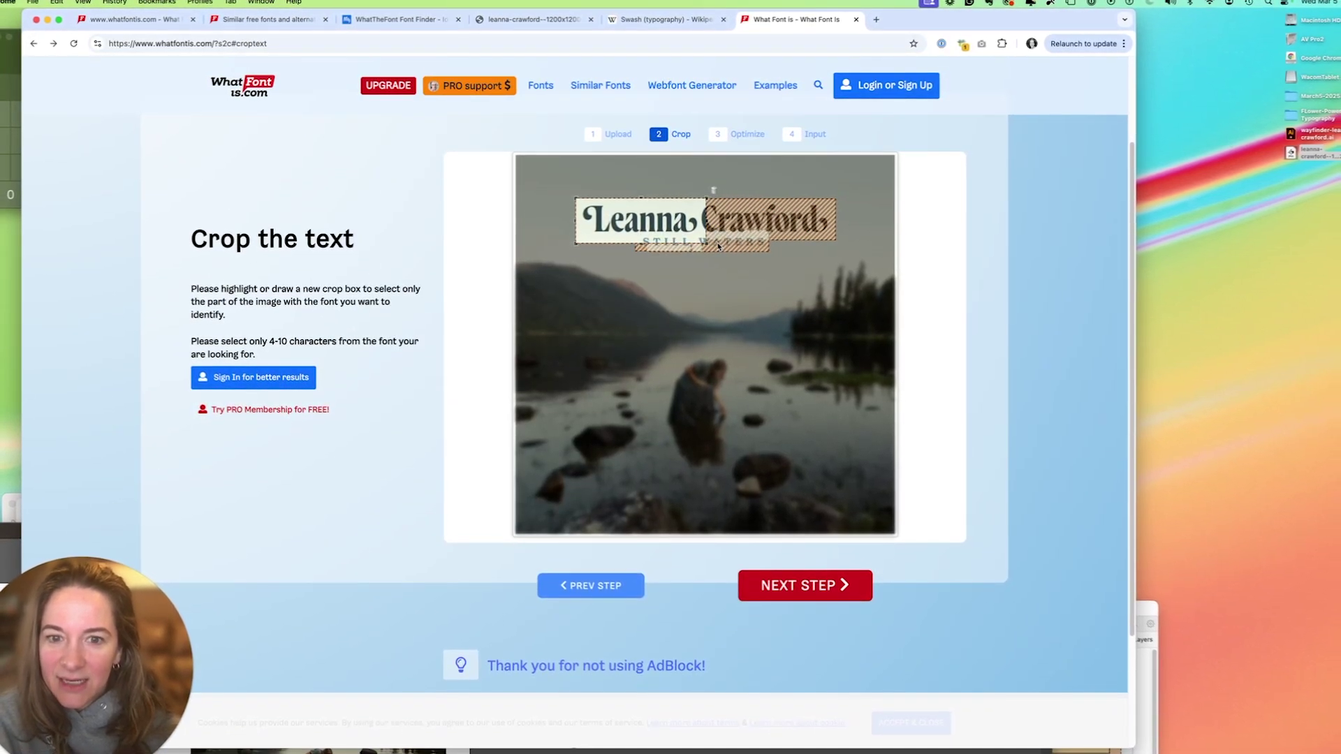
{"action": "left_click_drag", "start_coordinate": [696, 199], "coordinate": [724, 245]}
{"action": "left_click_drag", "start_coordinate": [634, 233], "coordinate": [690, 249]}
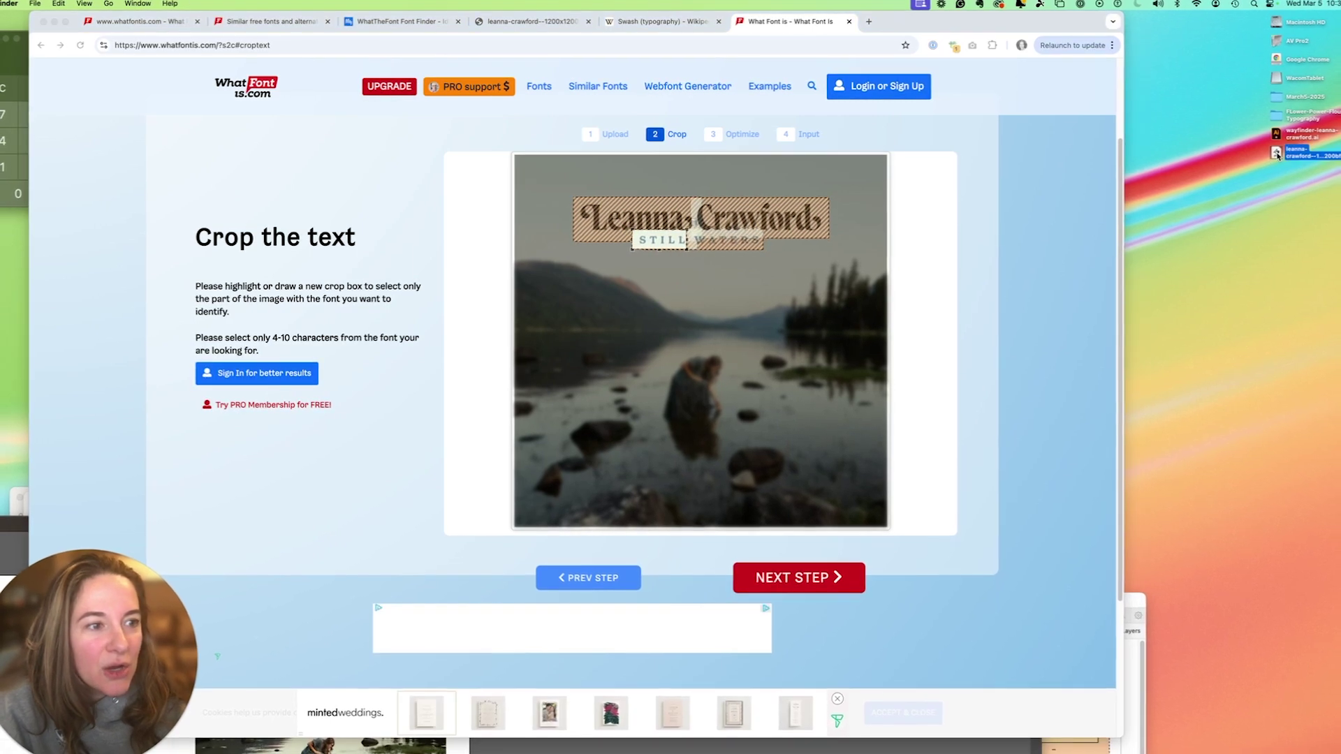
{"action": "double_click", "coordinate": [1315, 156]}
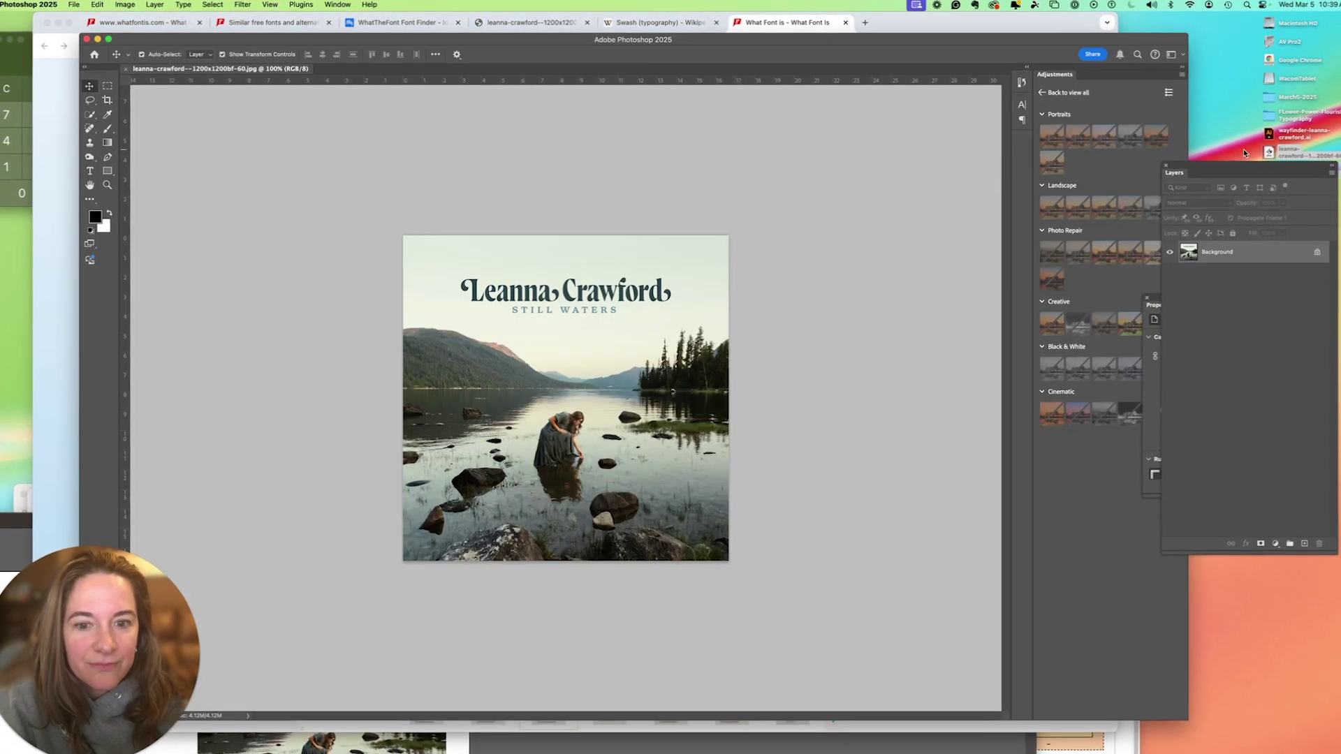
Crop the cover to just the Leanna Crawford title strip and save it as a JPEG.
{"action": "key", "text": "c"}
{"action": "key", "text": "super+f"}
{"action": "type", "text": "a"}
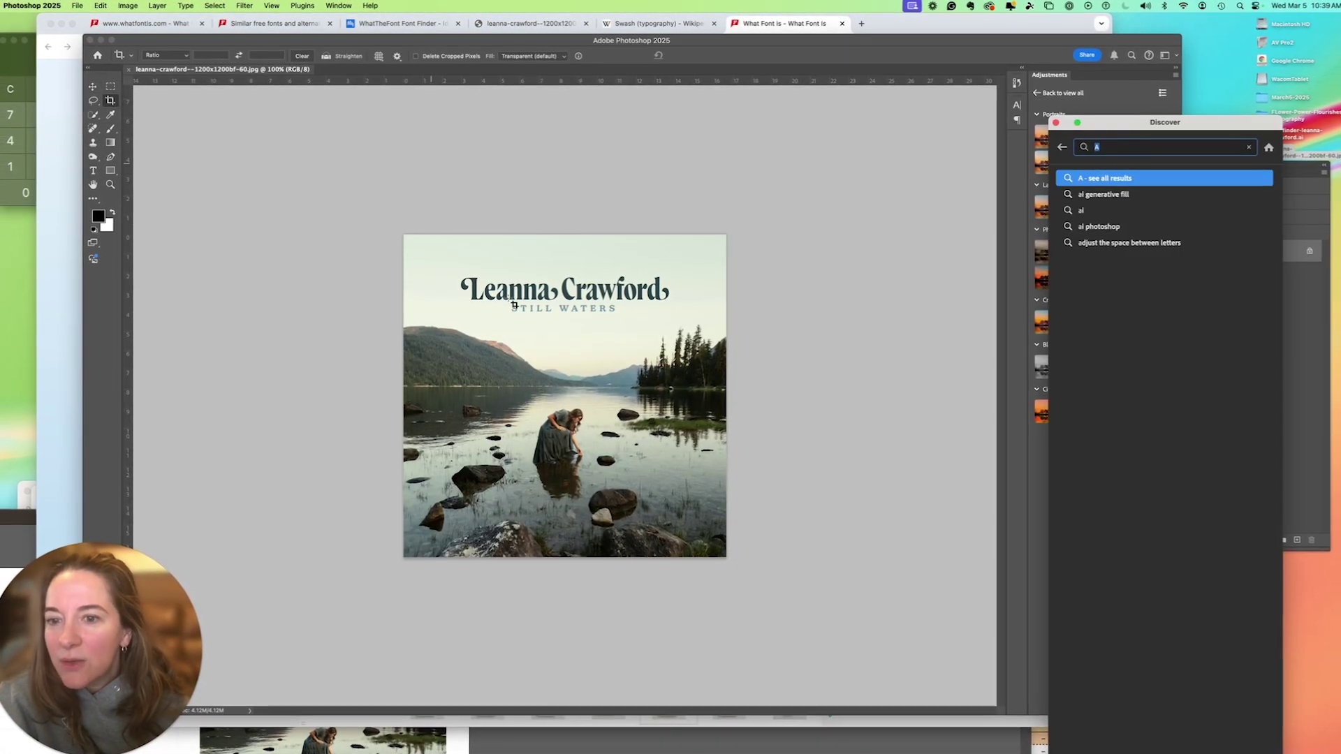
{"action": "mouse_move", "coordinate": [458, 274]}
{"action": "left_mouse_down"}
{"action": "mouse_move", "coordinate": [602, 307]}
{"action": "mouse_move", "coordinate": [676, 302]}
{"action": "left_mouse_up"}
{"action": "key", "text": "Return"}
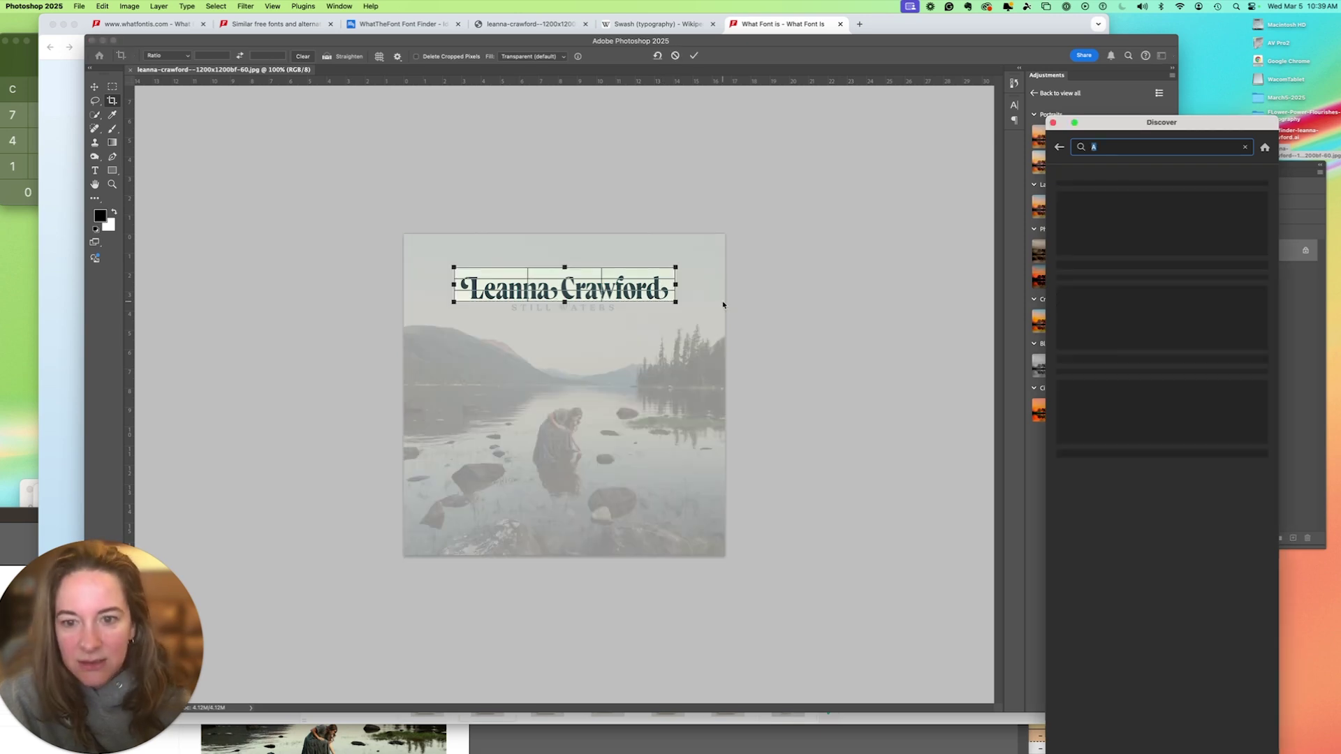
{"action": "left_click", "coordinate": [694, 56]}
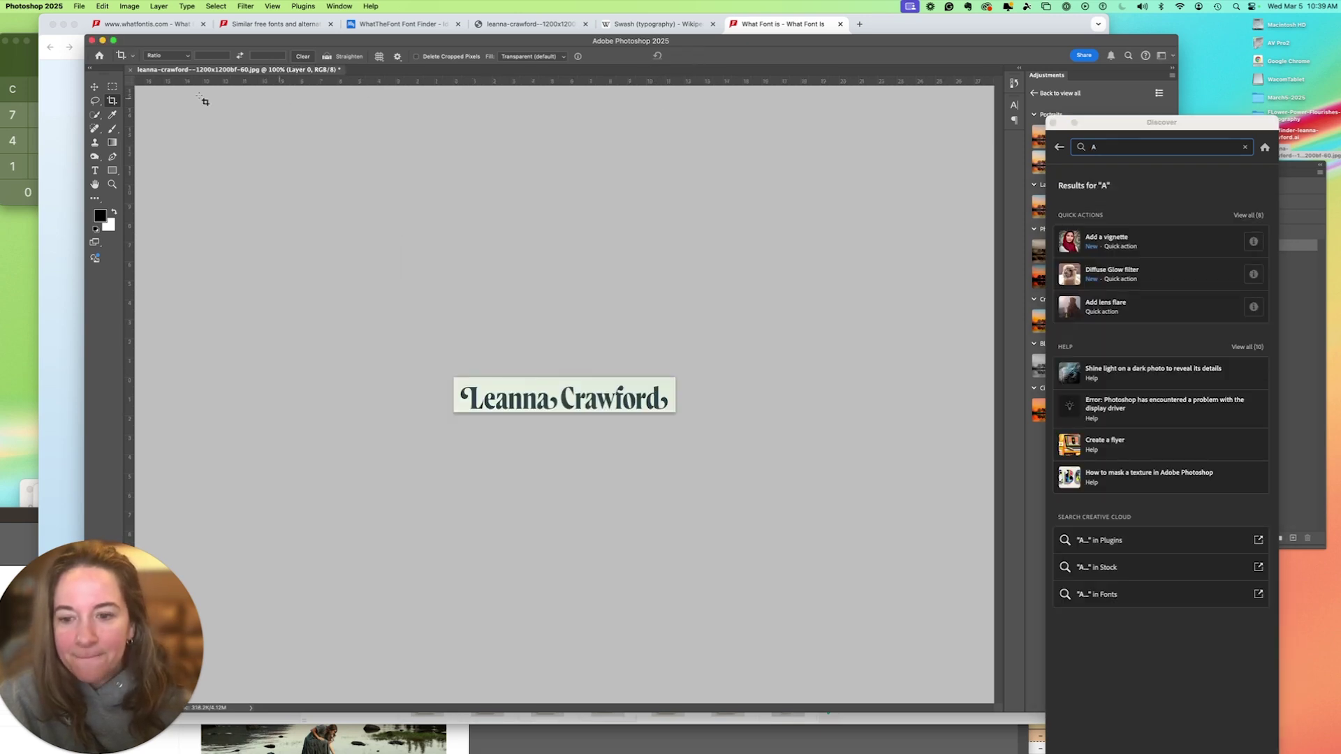
{"action": "left_click", "coordinate": [75, 7]}
{"action": "left_click", "coordinate": [100, 125]}
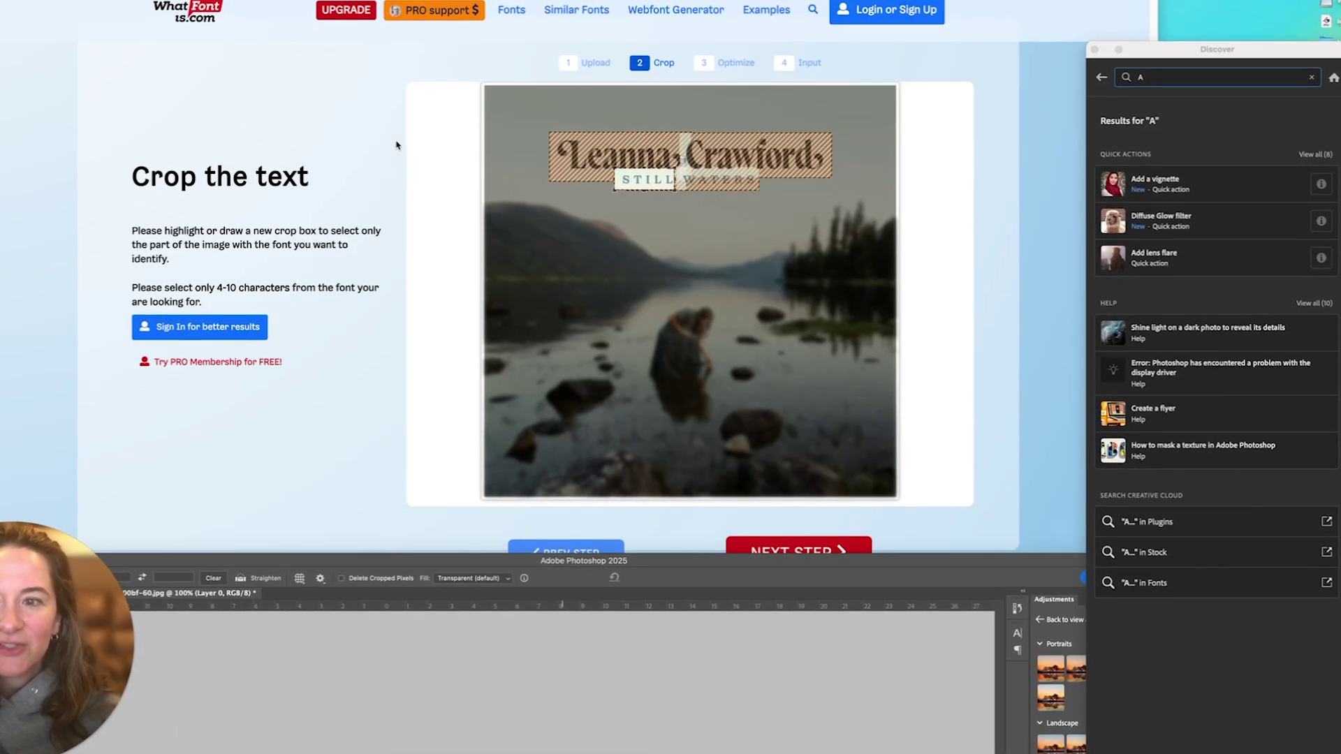
Upload the Leanna Crawford name image, crop around the whole name, and continue.
{"action": "left_click", "coordinate": [541, 408]}
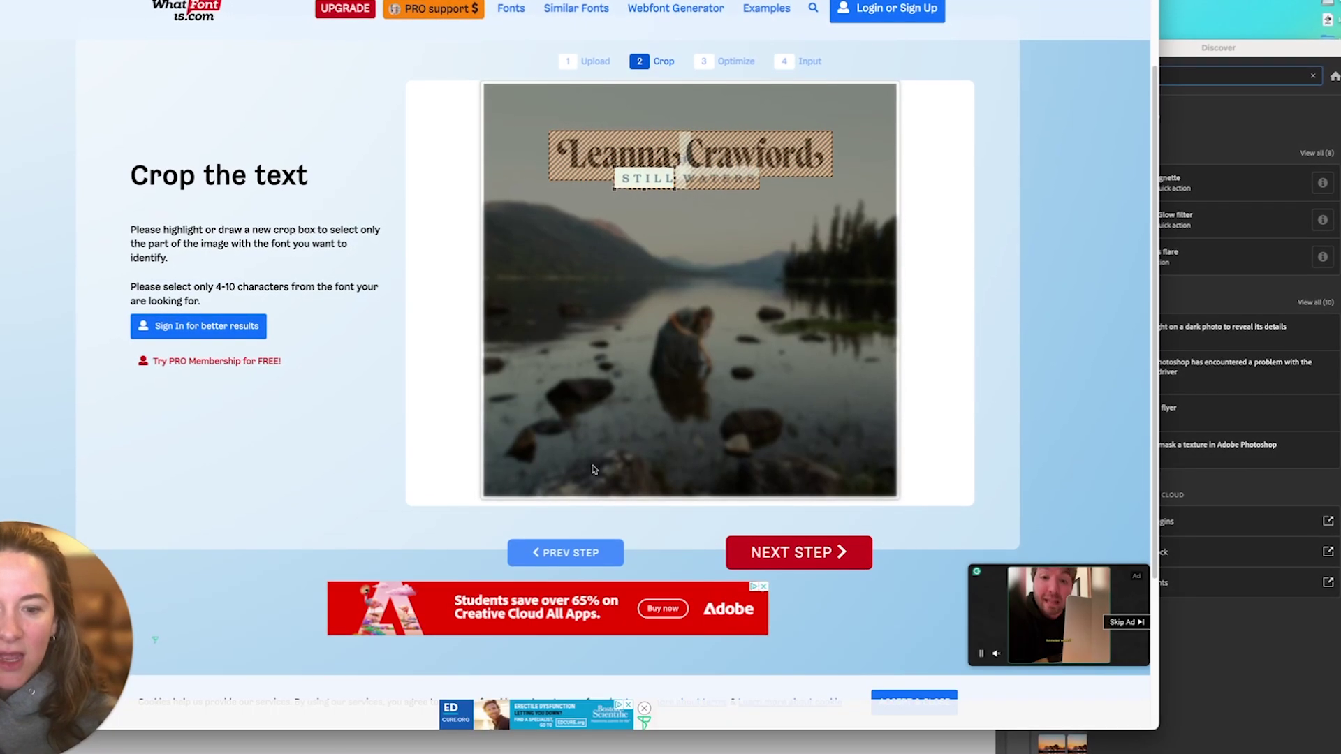
{"action": "left_click", "coordinate": [567, 553]}
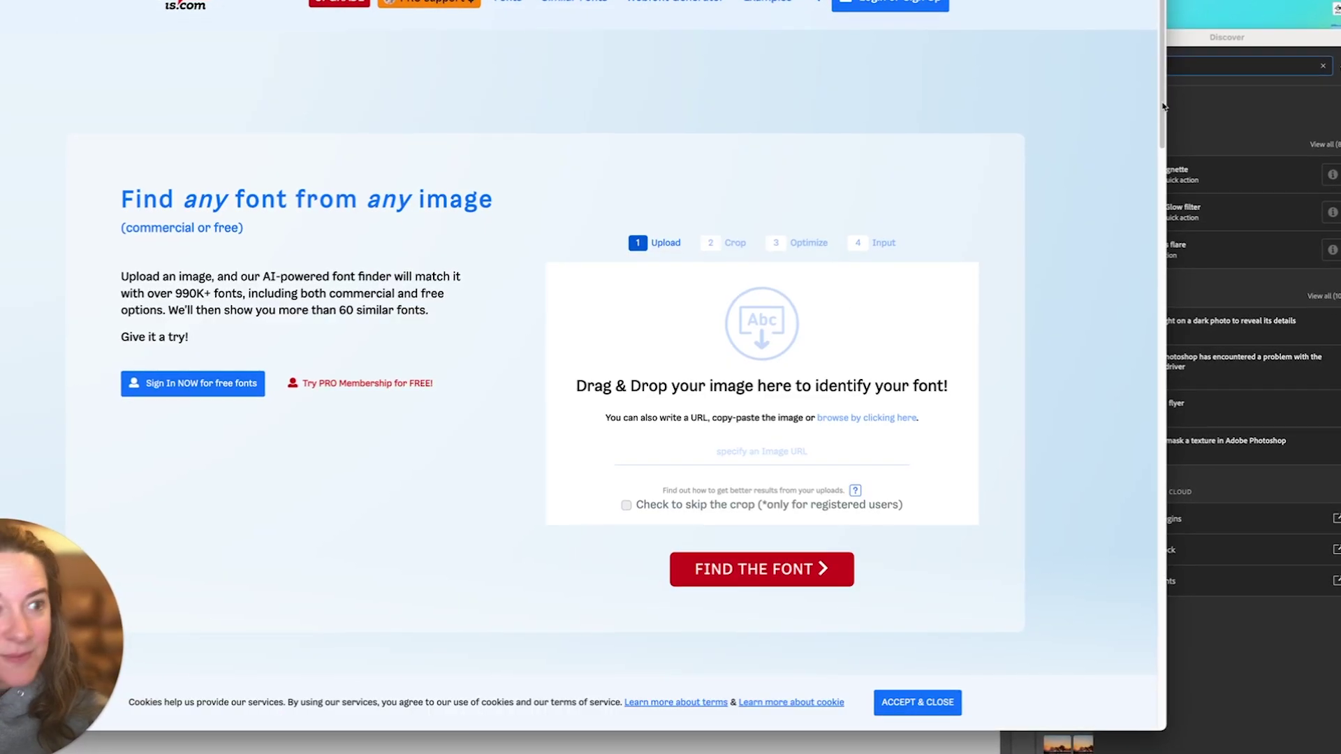
{"action": "left_click_drag", "start_coordinate": [1097, 153], "coordinate": [905, 462]}
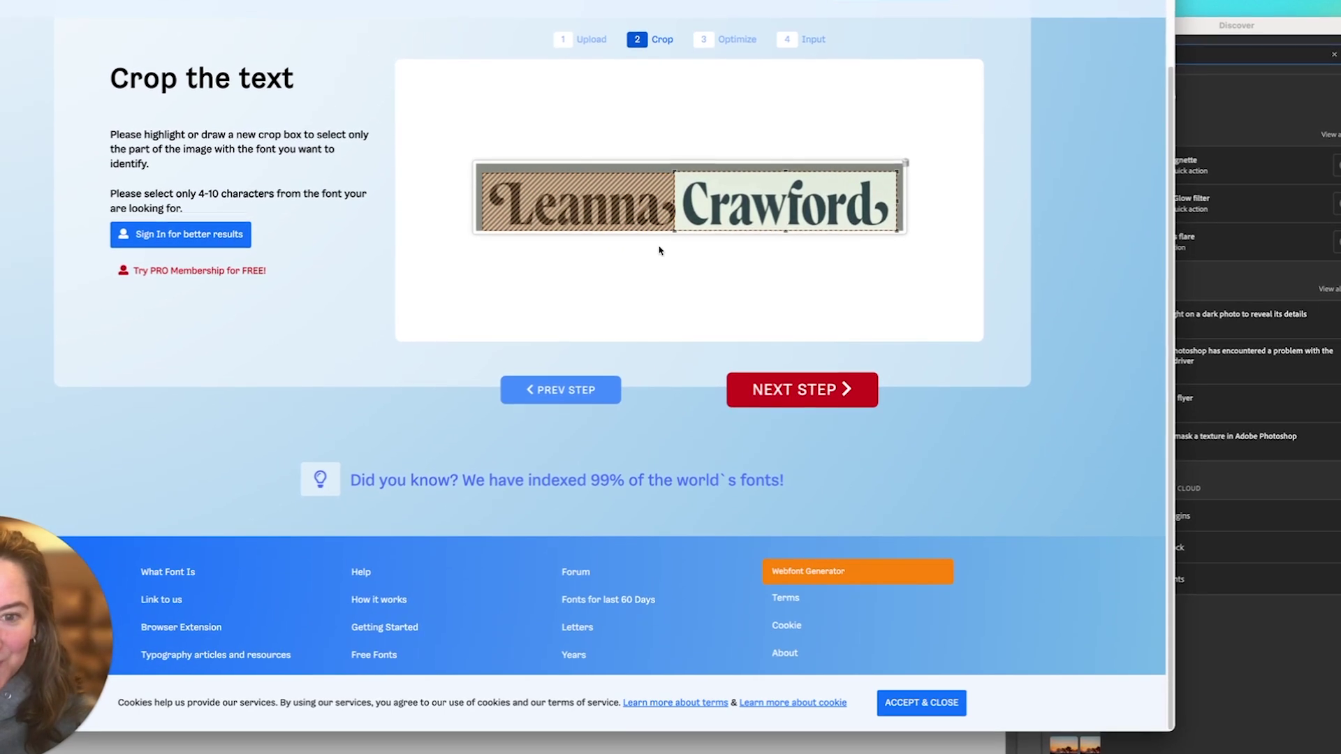
{"action": "left_click_drag", "start_coordinate": [658, 250], "coordinate": [688, 203]}
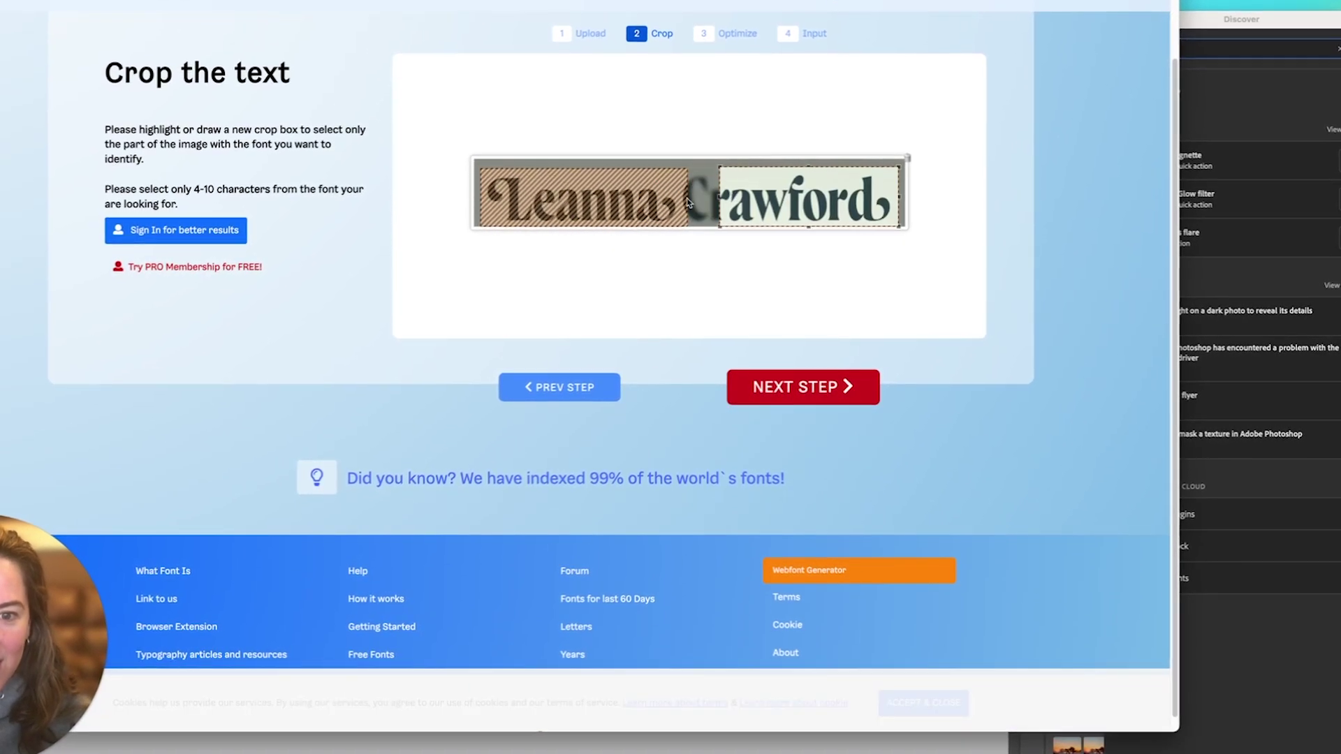
{"action": "left_click", "coordinate": [681, 200]}
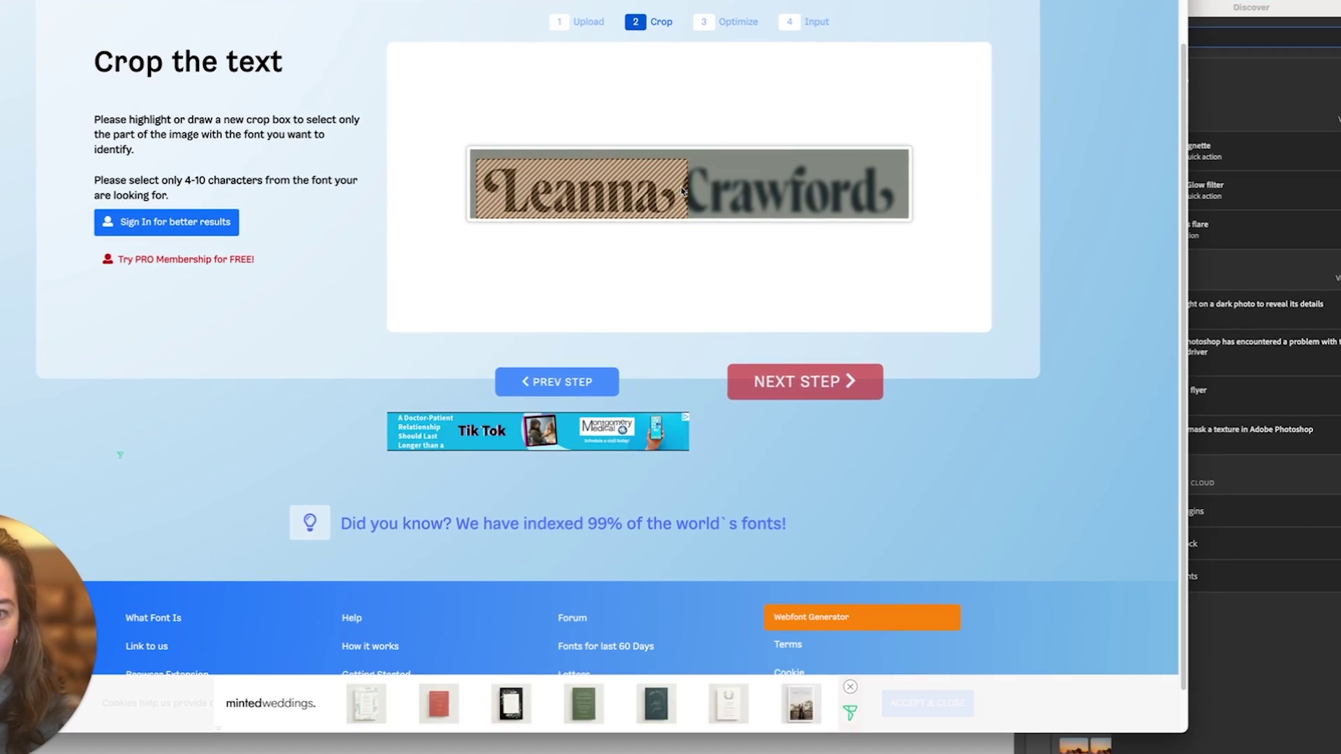
{"action": "mouse_move", "coordinate": [697, 146]}
{"action": "left_mouse_down"}
{"action": "mouse_move", "coordinate": [899, 187]}
{"action": "mouse_move", "coordinate": [903, 200]}
{"action": "left_mouse_up"}
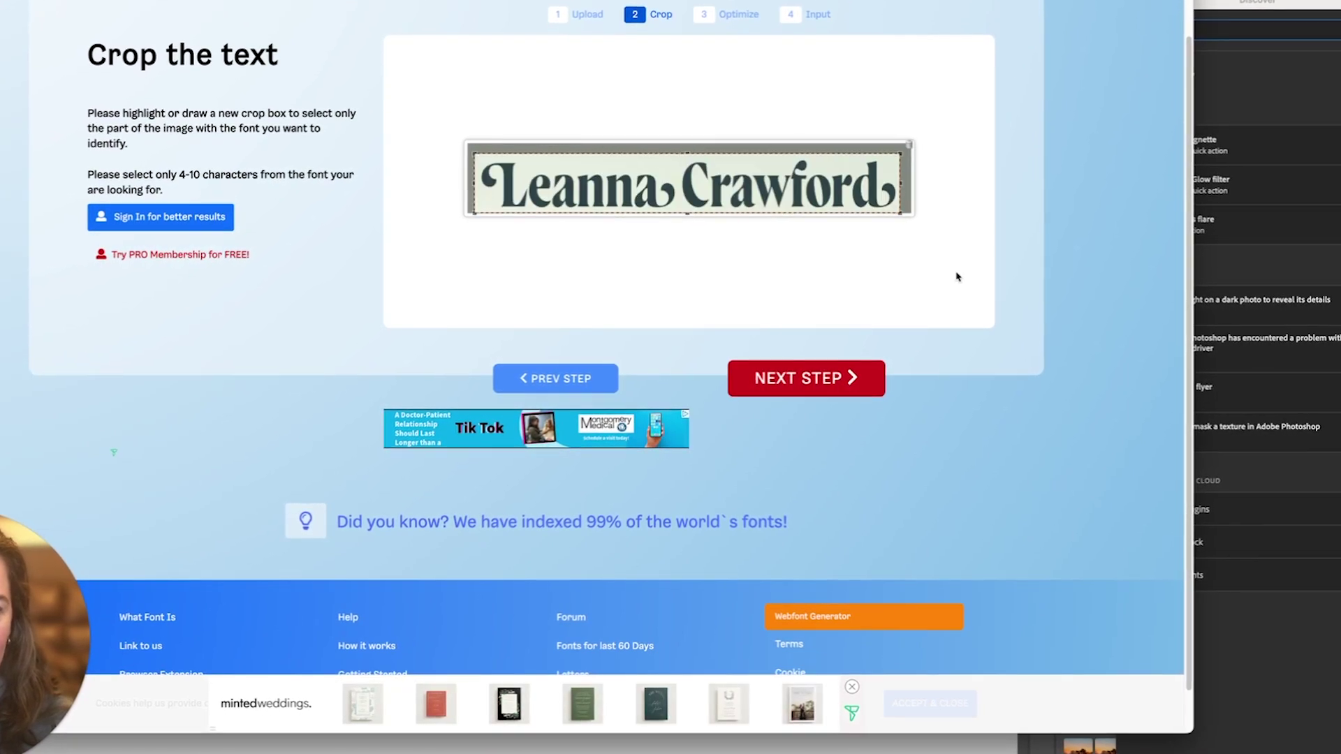
{"action": "left_click", "coordinate": [823, 383]}
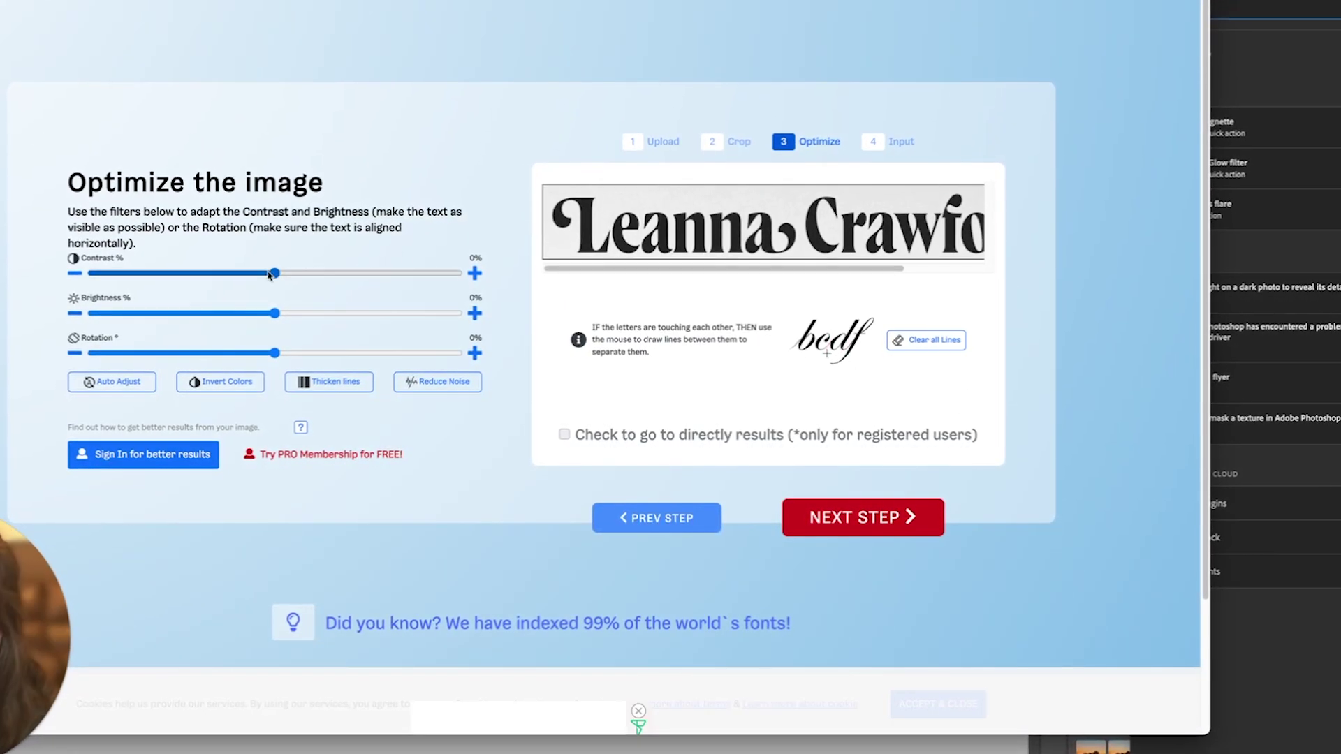
Set the sample's contrast to about 23 and brightness to about -1, then submit it.
{"action": "left_click_drag", "start_coordinate": [270, 275], "coordinate": [287, 273]}
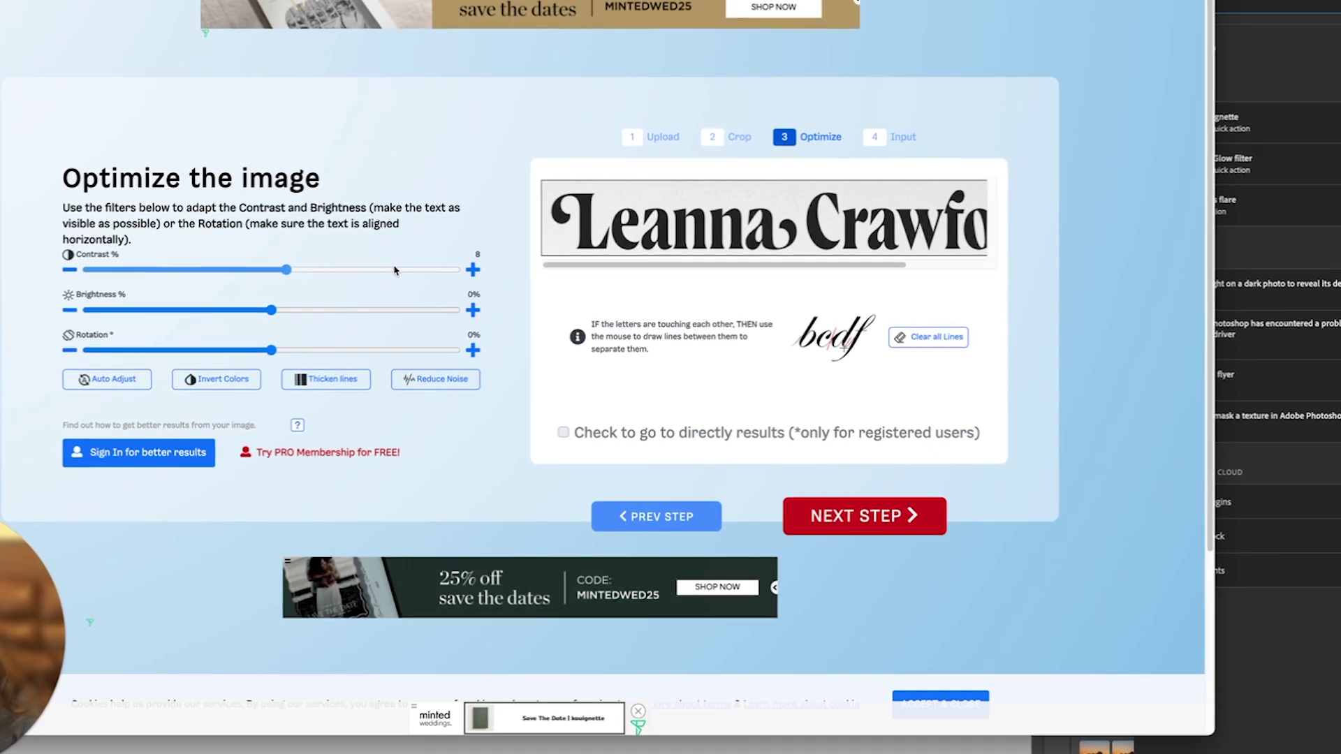
{"action": "left_click_drag", "start_coordinate": [395, 270], "coordinate": [206, 273]}
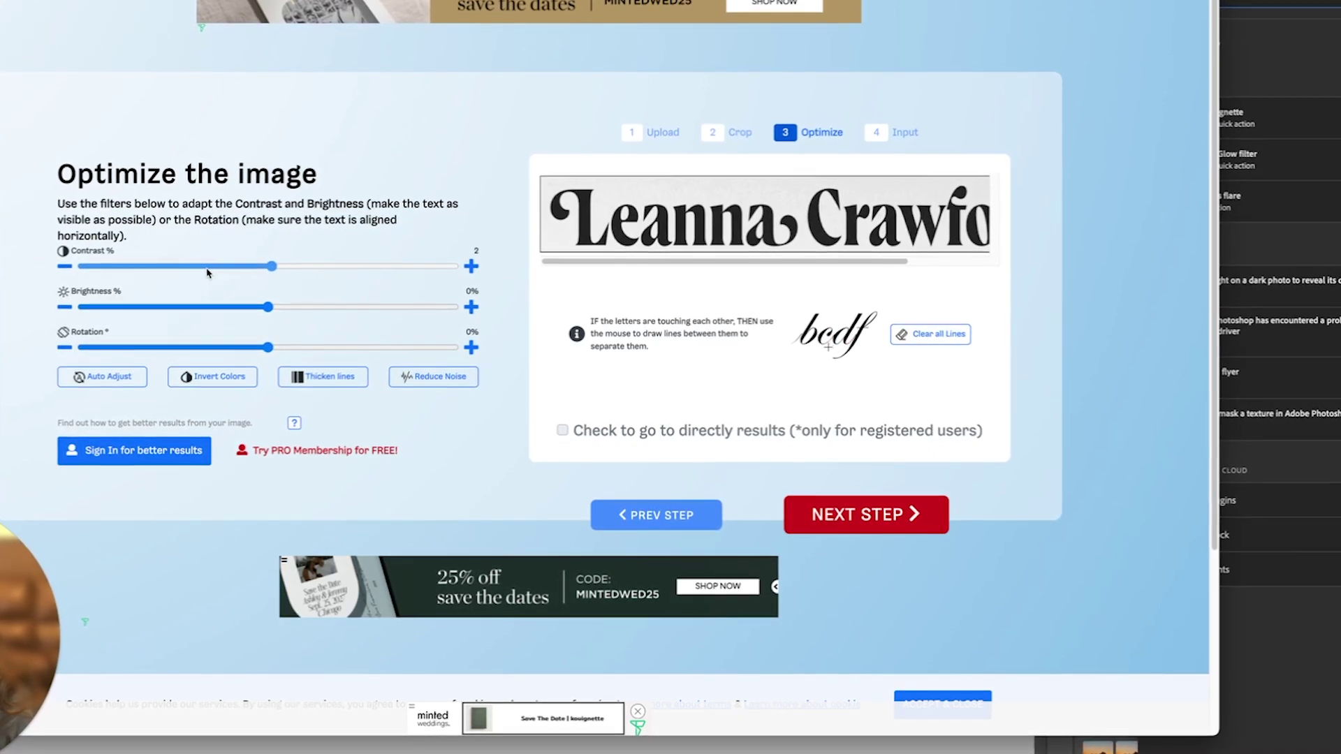
{"action": "mouse_move", "coordinate": [269, 306]}
{"action": "left_mouse_down"}
{"action": "mouse_move", "coordinate": [375, 304]}
{"action": "mouse_move", "coordinate": [347, 304]}
{"action": "left_mouse_up"}
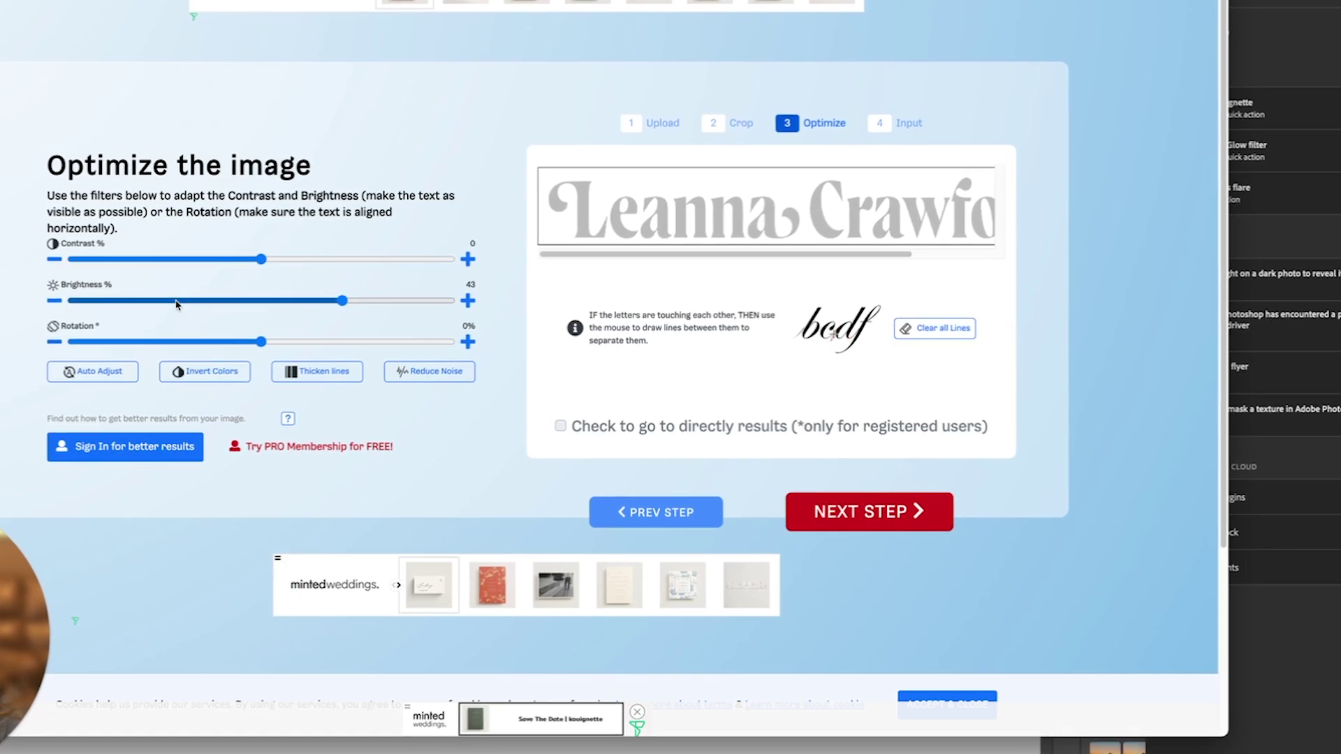
{"action": "left_click_drag", "start_coordinate": [176, 305], "coordinate": [188, 301]}
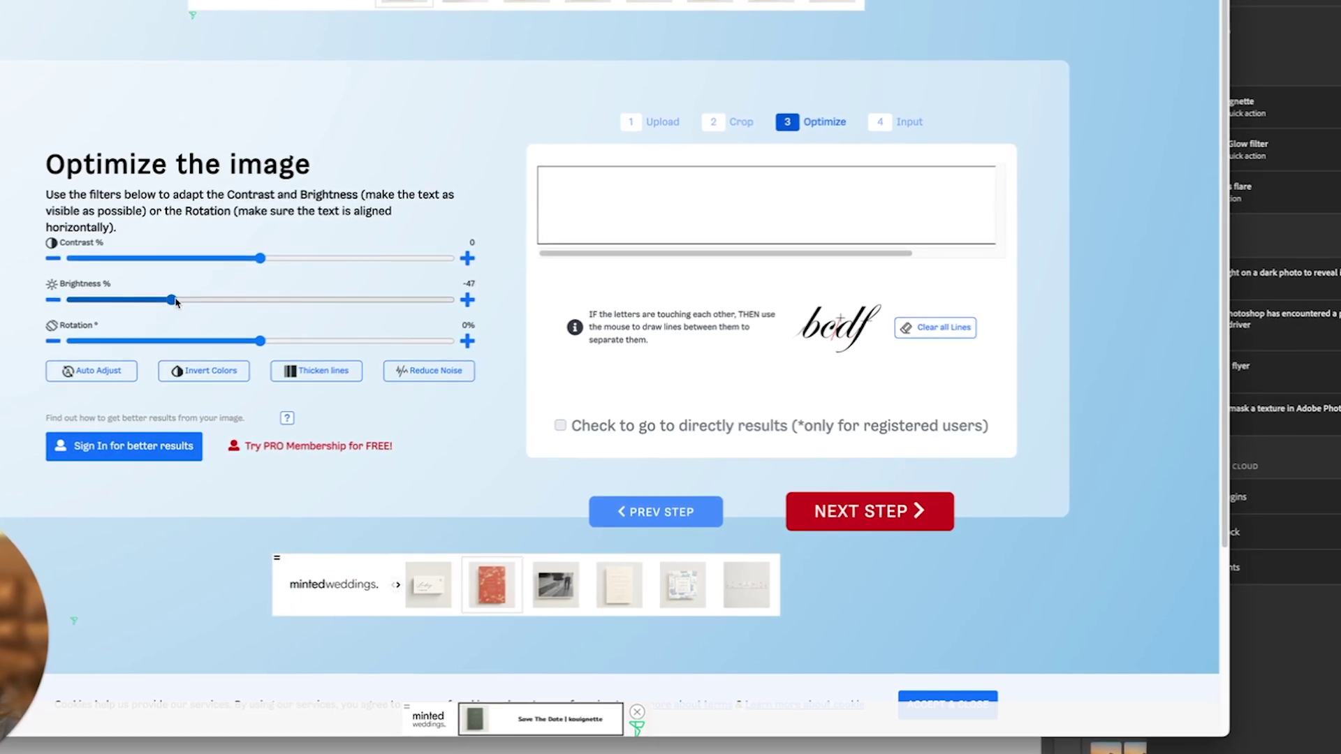
{"action": "left_click", "coordinate": [275, 300]}
{"action": "left_click_drag", "start_coordinate": [256, 256], "coordinate": [294, 255]}
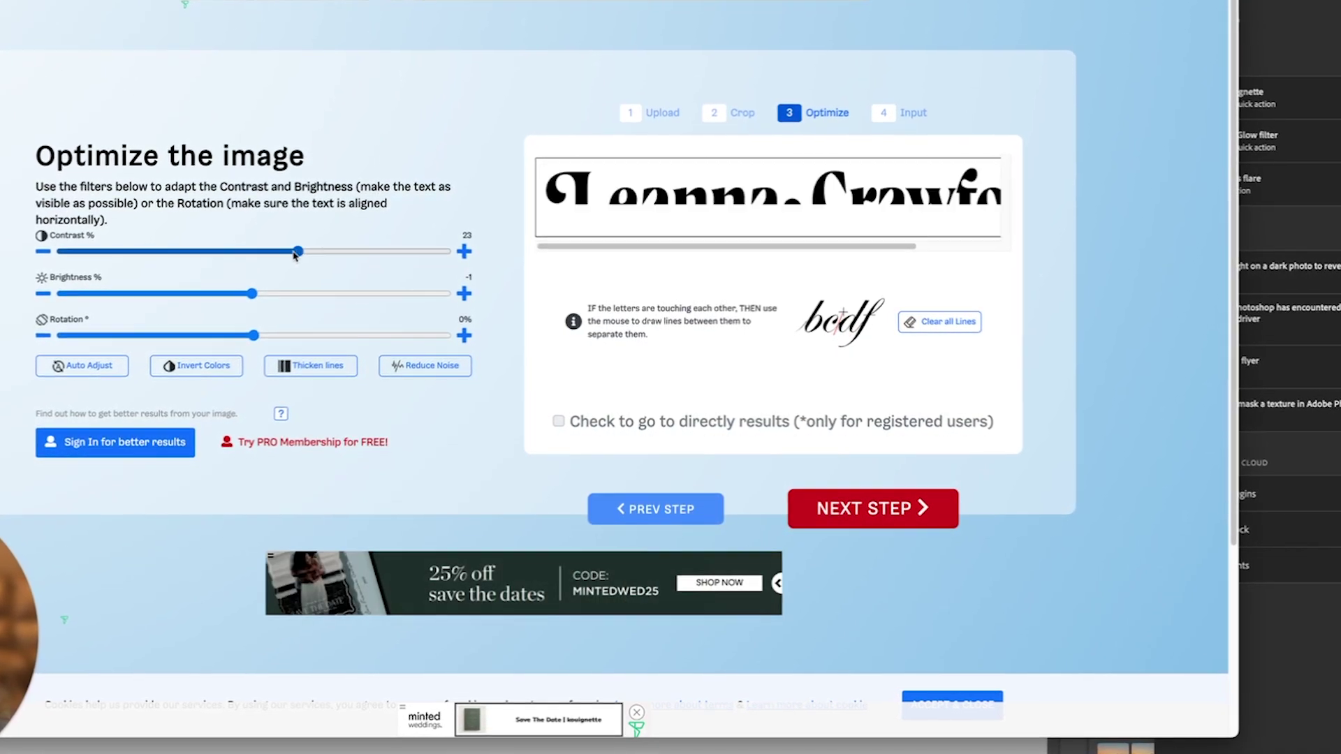
{"action": "left_click", "coordinate": [894, 513]}
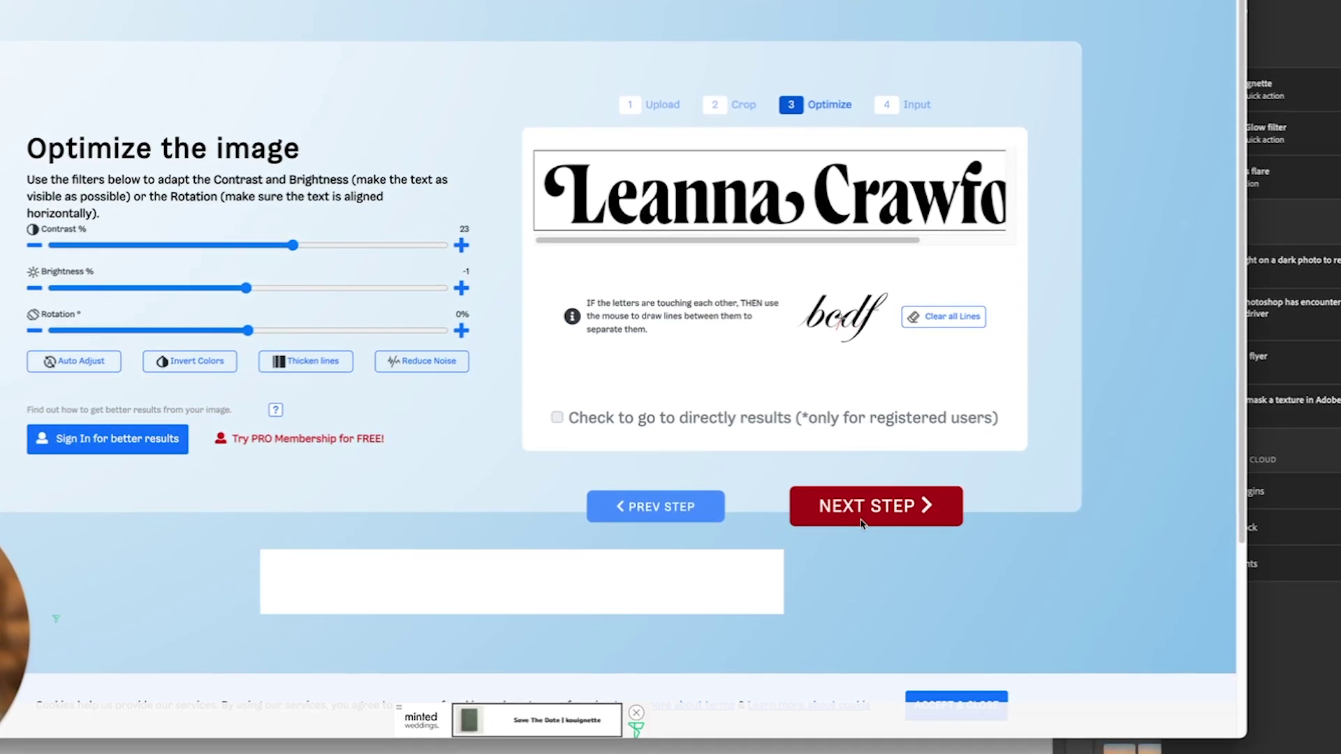
{"action": "left_click", "coordinate": [521, 207]}
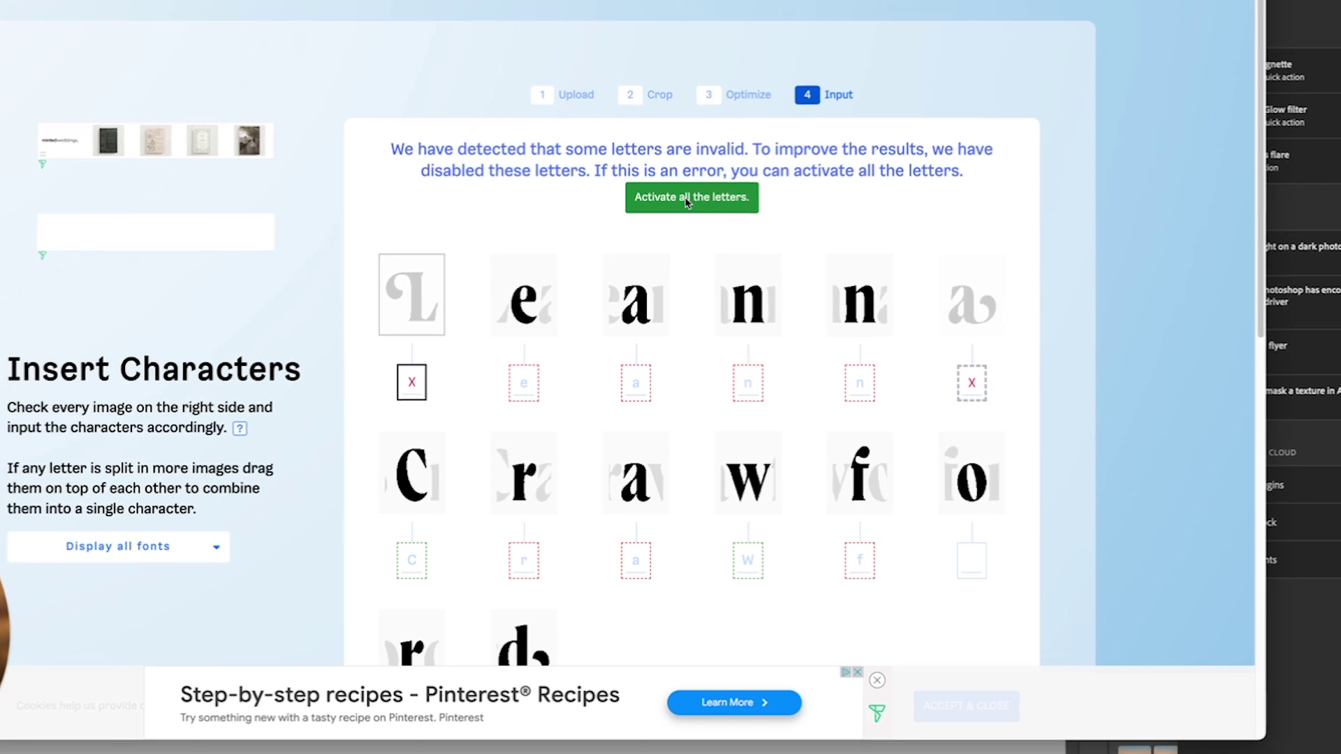
Activate all letters, label the L, swash a, o and d glyphs, and submit them.
{"action": "left_click", "coordinate": [704, 204]}
{"action": "left_click", "coordinate": [409, 275]}
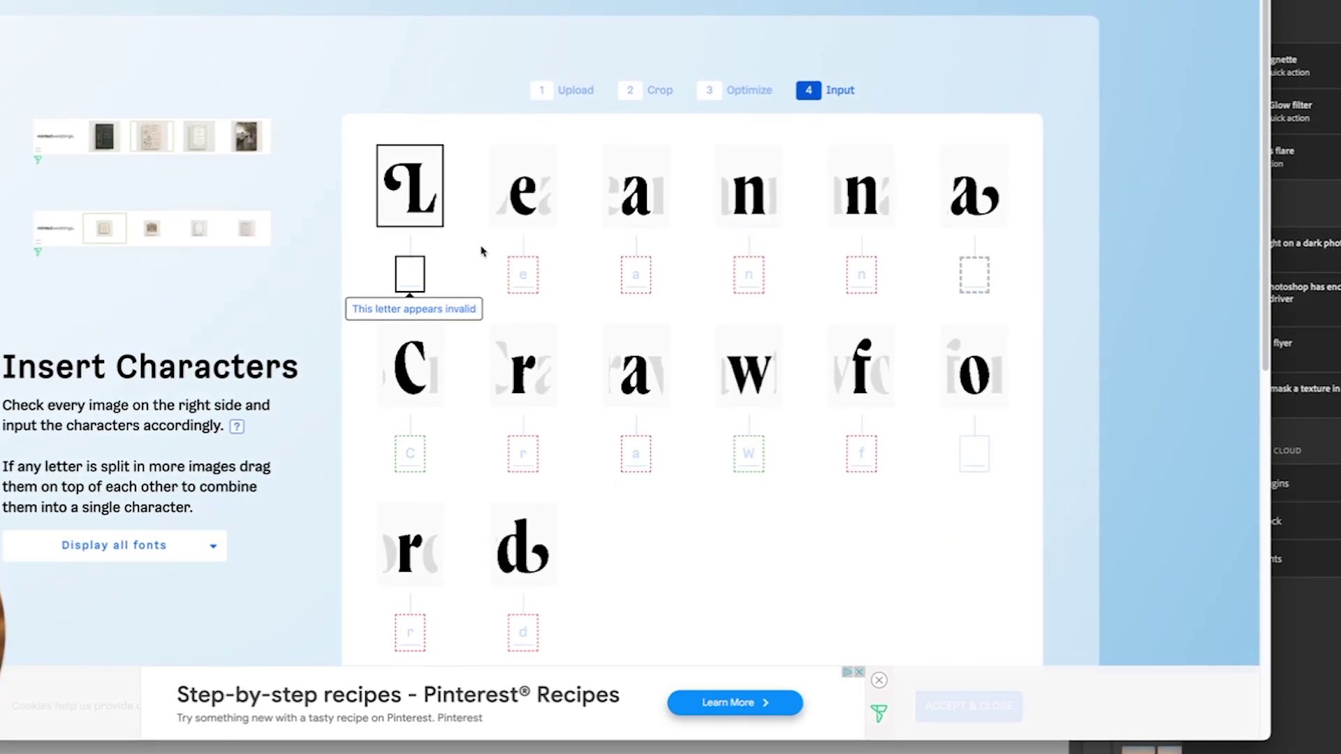
{"action": "type", "text": "L"}
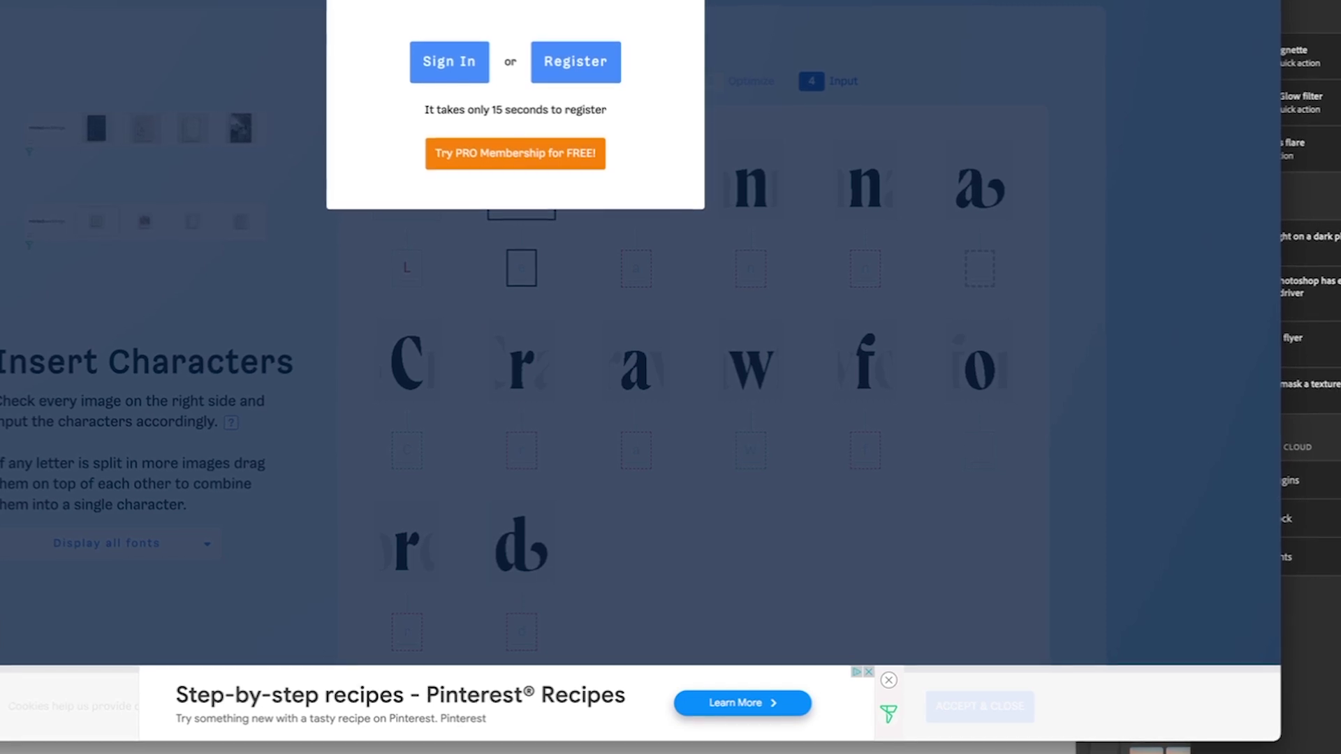
{"action": "key", "text": "Escape"}
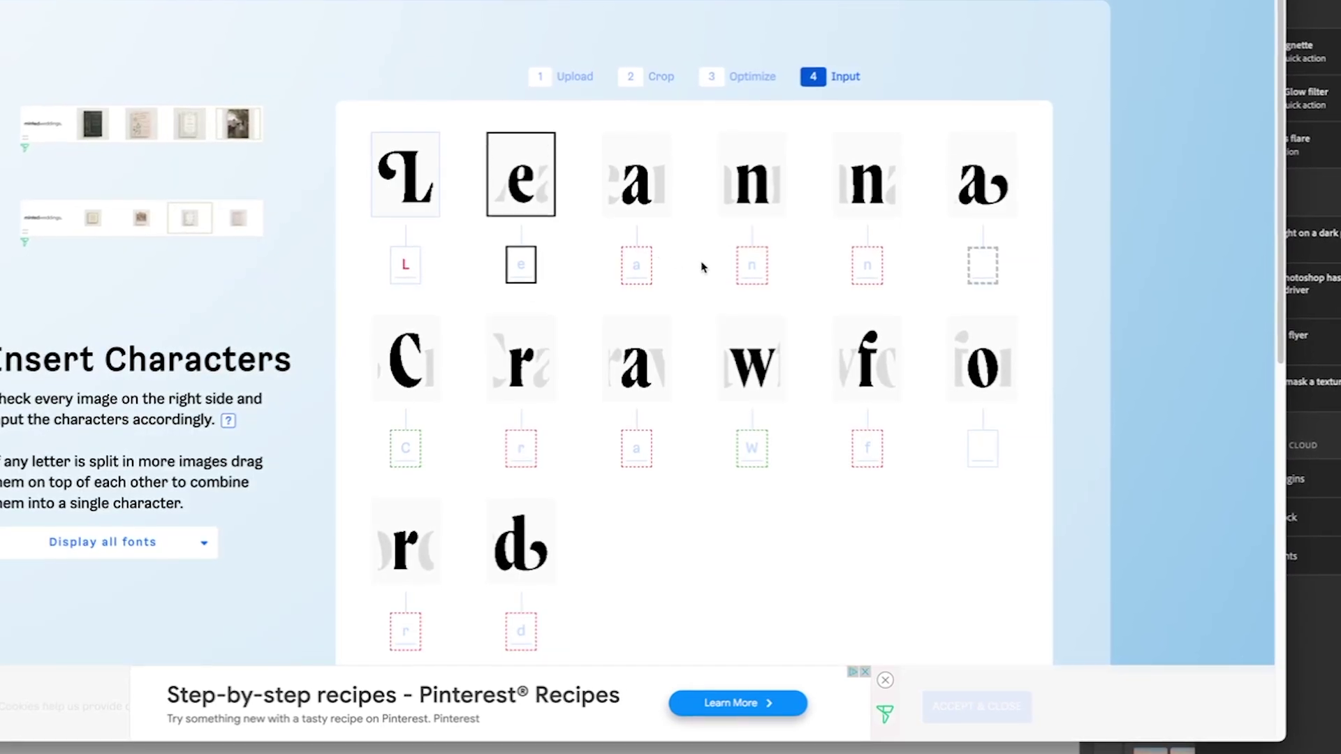
{"action": "type", "text": "a"}
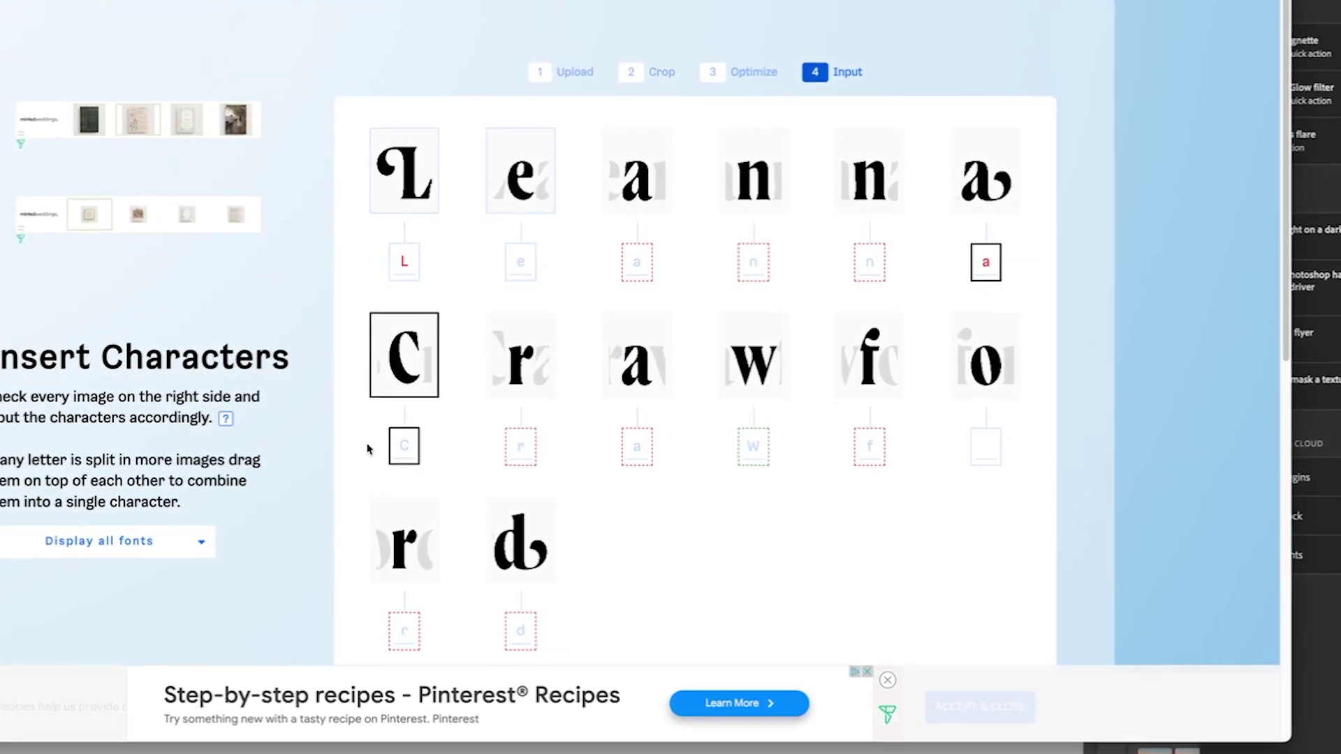
{"action": "left_click", "coordinate": [987, 445]}
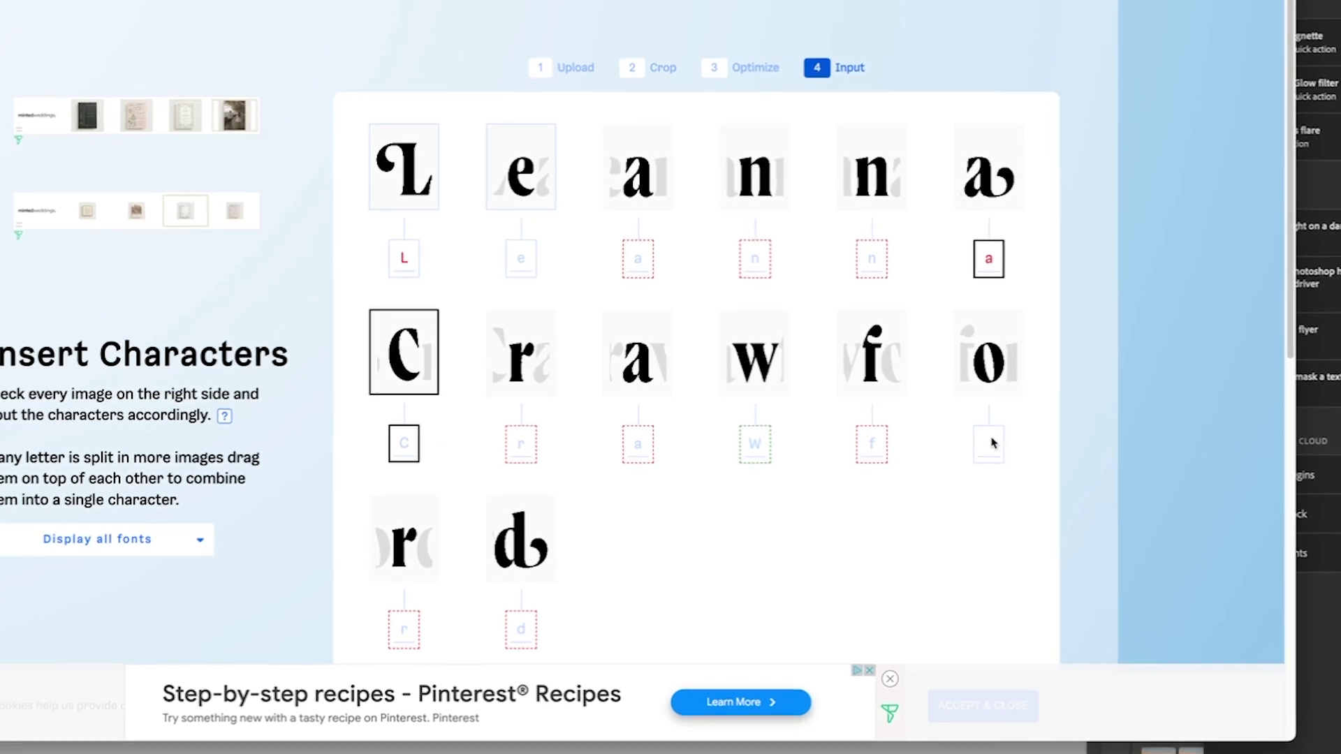
{"action": "type", "text": "o"}
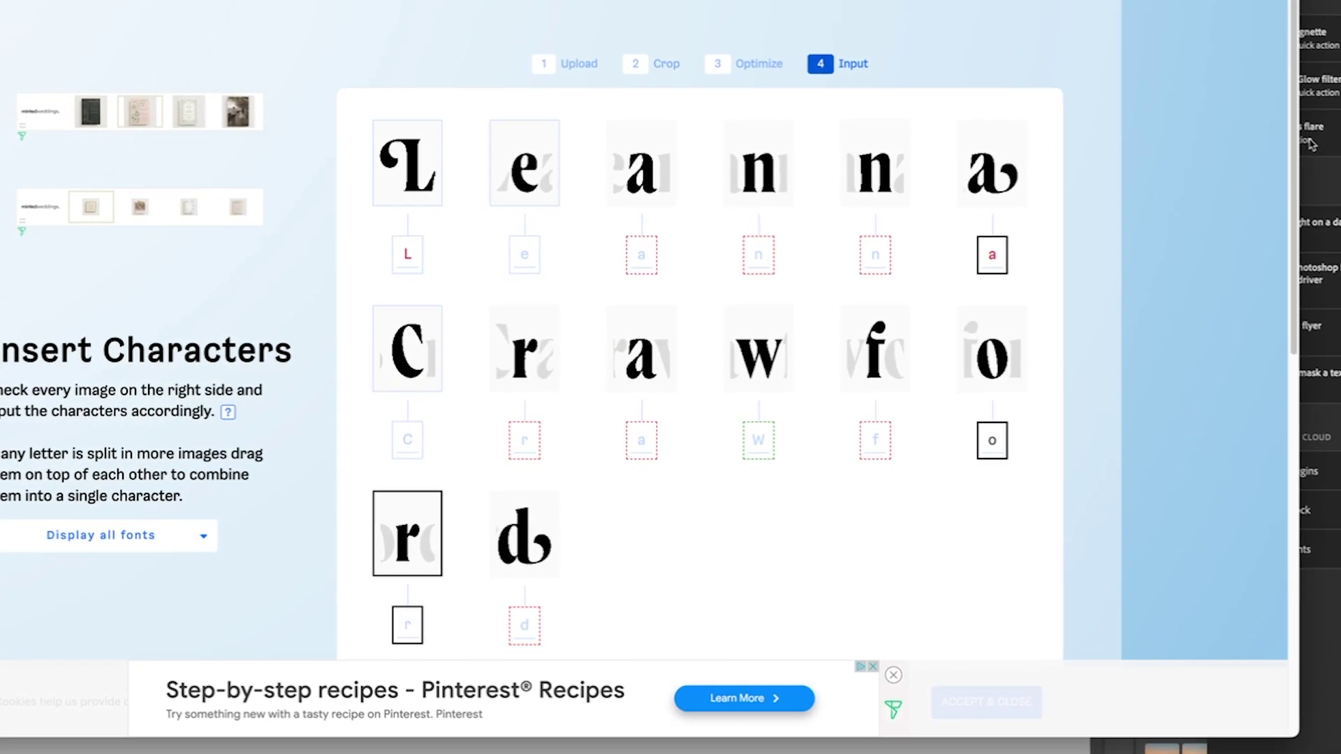
{"action": "scroll", "coordinate": [973, 324], "scroll_direction": "down", "scroll_amount": 3}
{"action": "left_click", "coordinate": [515, 349]}
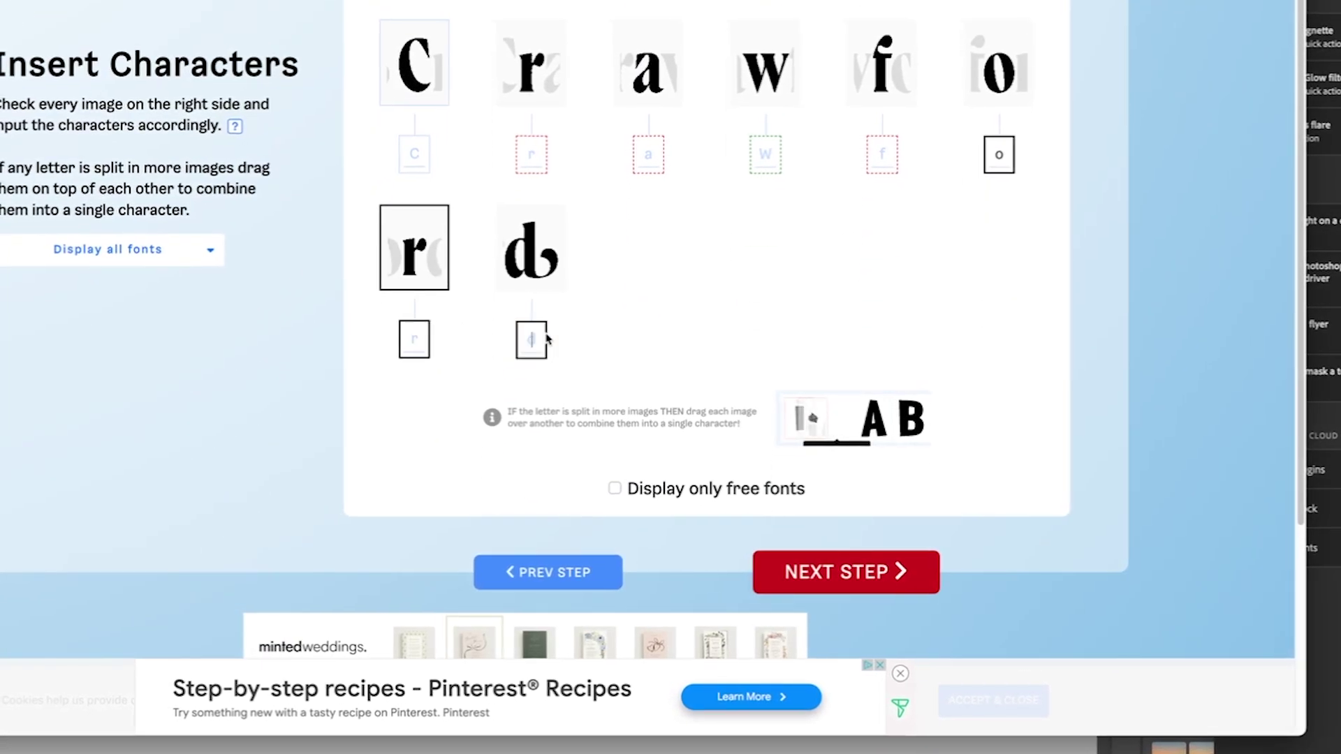
{"action": "type", "text": "d"}
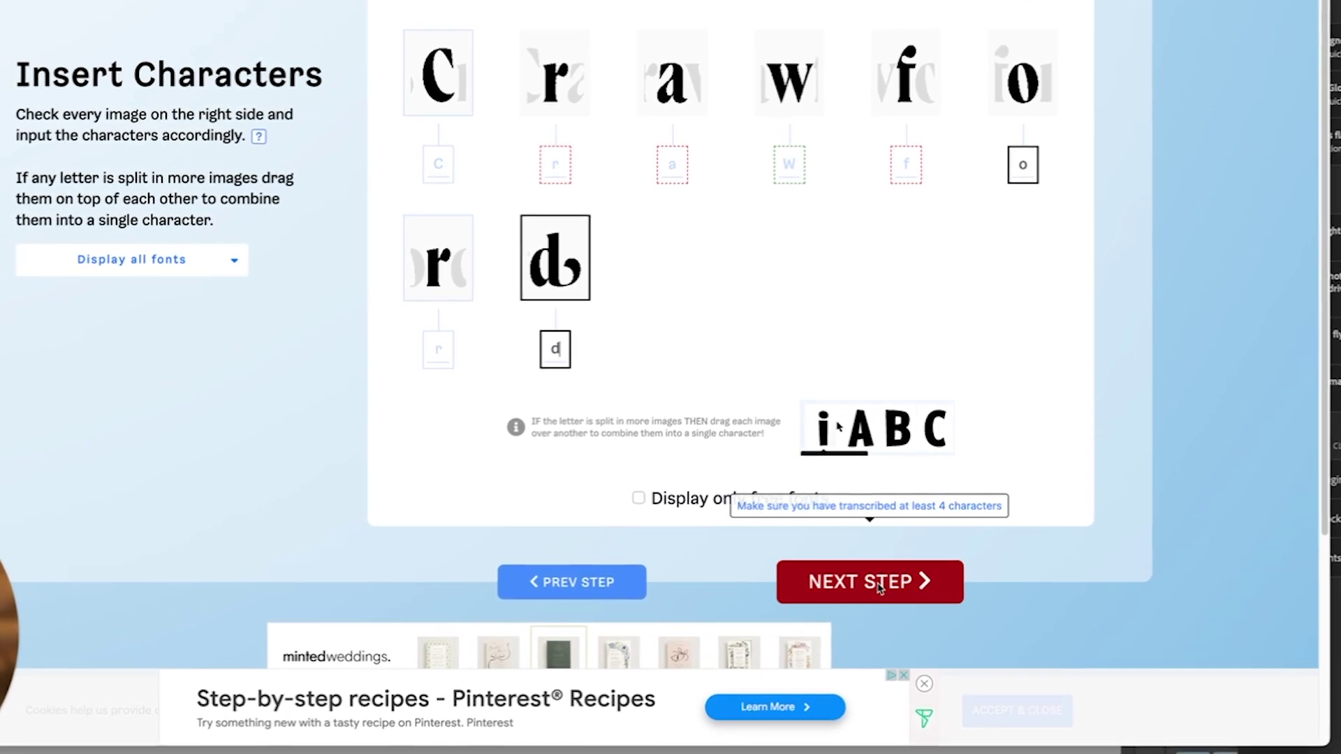
{"action": "left_click", "coordinate": [898, 588]}
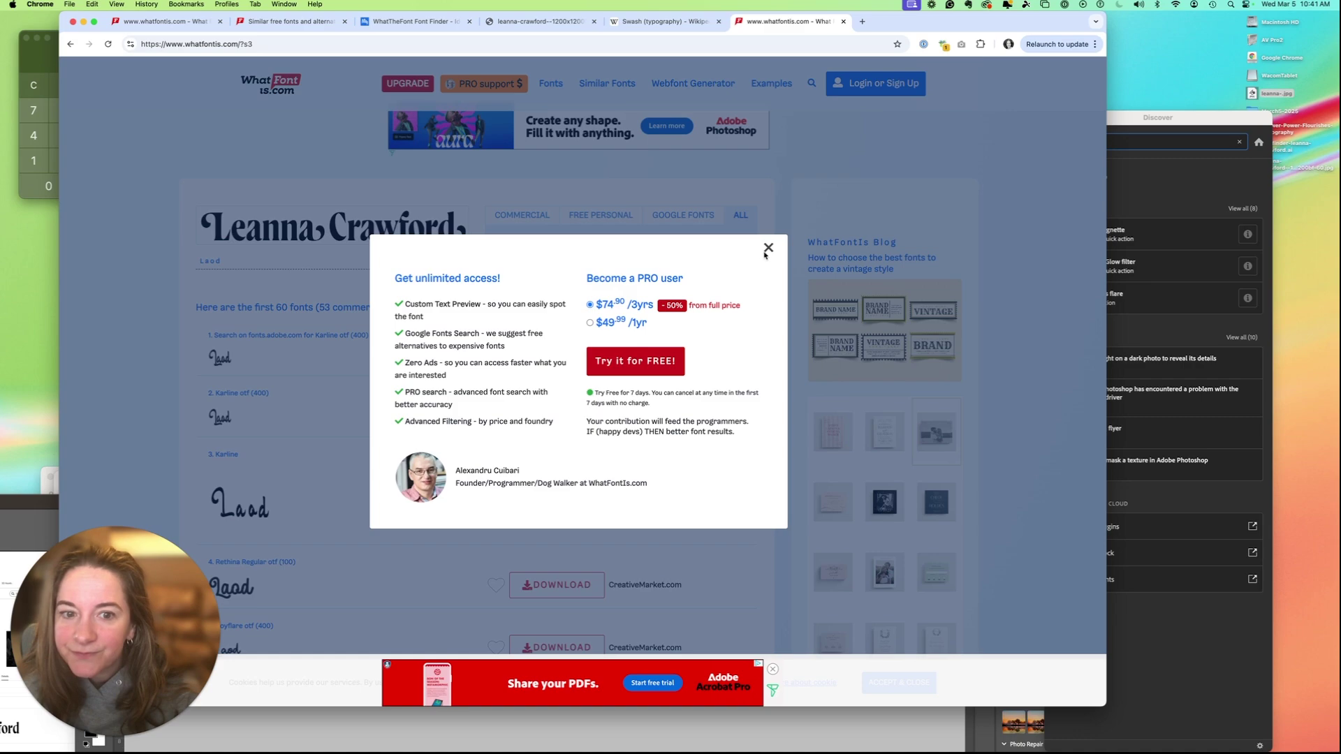
Close the PRO upgrade offer and return to relabel the Crawford characters.
{"action": "left_click", "coordinate": [849, 230]}
{"action": "scroll", "coordinate": [1082, 178], "scroll_direction": "down", "scroll_amount": 5}
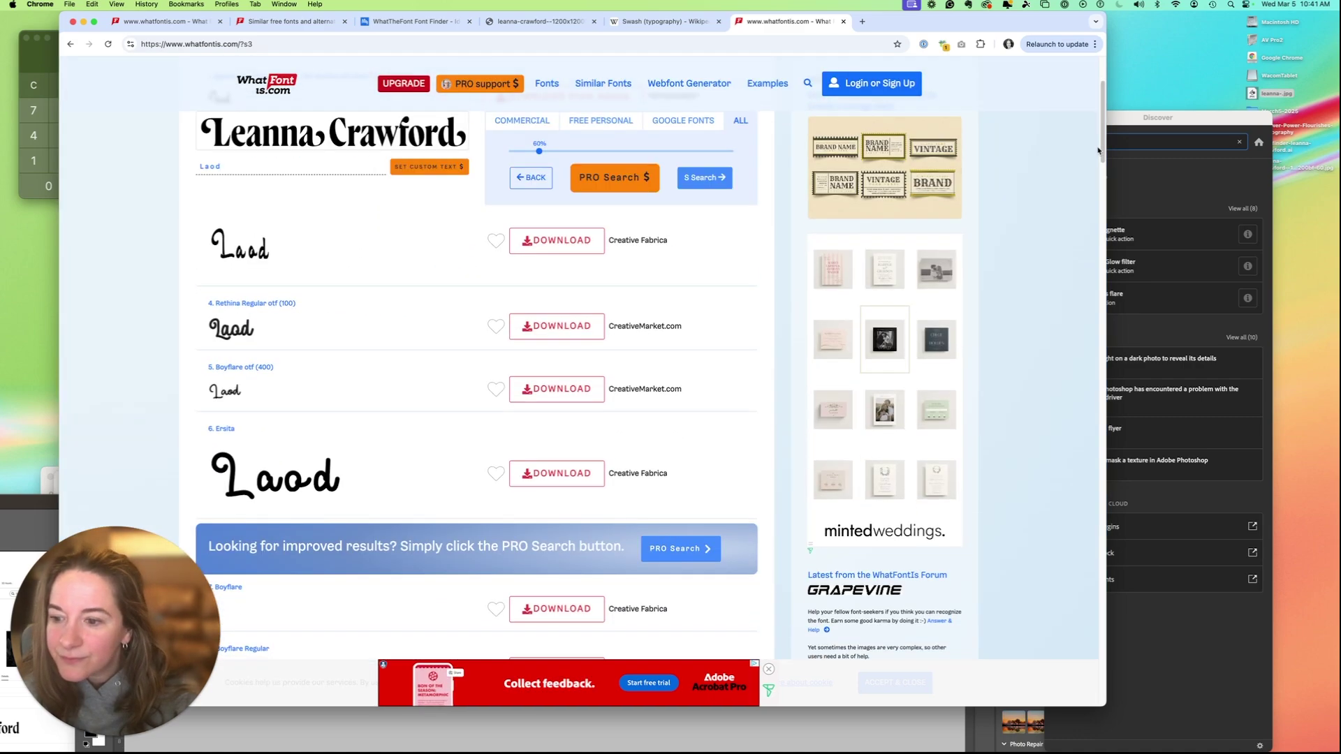
{"action": "scroll", "coordinate": [1081, 178], "scroll_direction": "down", "scroll_amount": 5}
{"action": "scroll", "coordinate": [1023, 249], "scroll_direction": "down", "scroll_amount": 5}
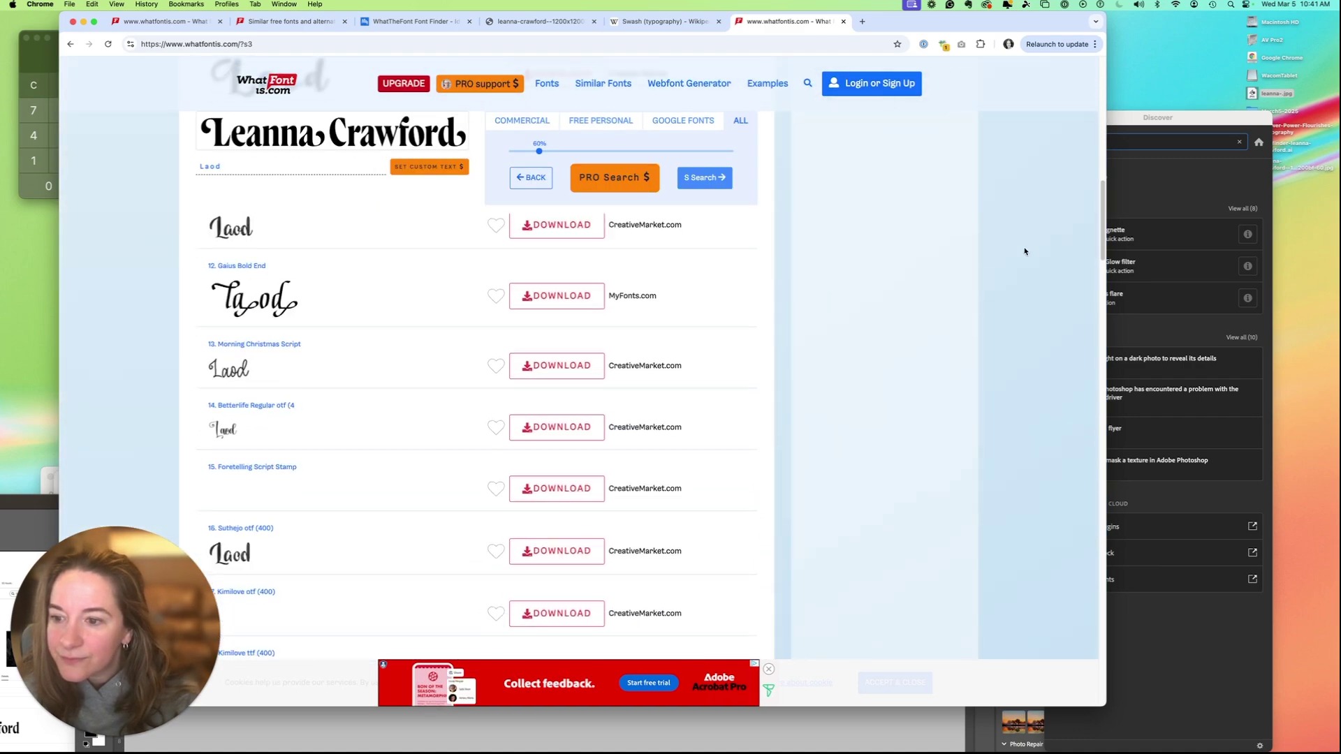
{"action": "scroll", "coordinate": [975, 293], "scroll_direction": "down", "scroll_amount": 5}
{"action": "scroll", "coordinate": [901, 389], "scroll_direction": "down", "scroll_amount": 5}
{"action": "scroll", "coordinate": [901, 387], "scroll_direction": "down", "scroll_amount": 5}
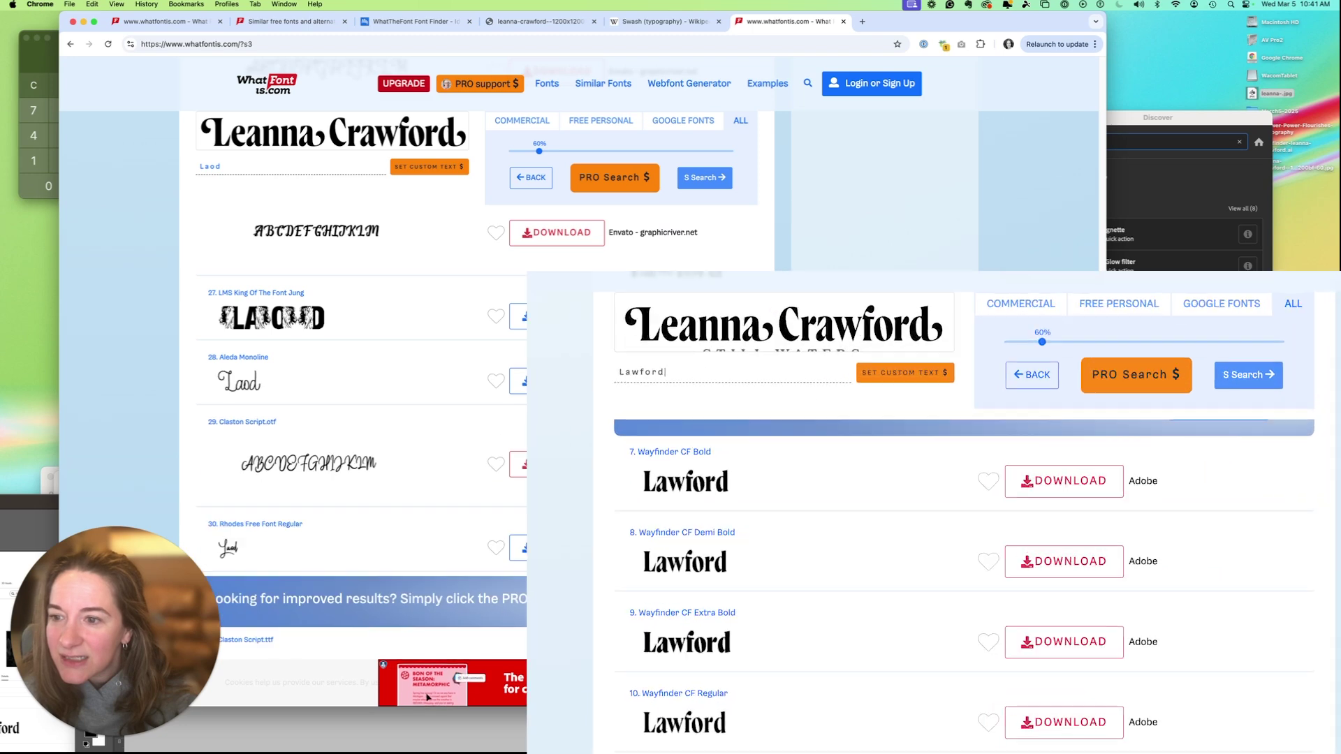
{"action": "scroll", "coordinate": [632, 93], "scroll_direction": "up", "scroll_amount": 5}
{"action": "scroll", "coordinate": [632, 93], "scroll_direction": "up", "scroll_amount": 5}
{"action": "scroll", "coordinate": [632, 93], "scroll_direction": "up", "scroll_amount": 5}
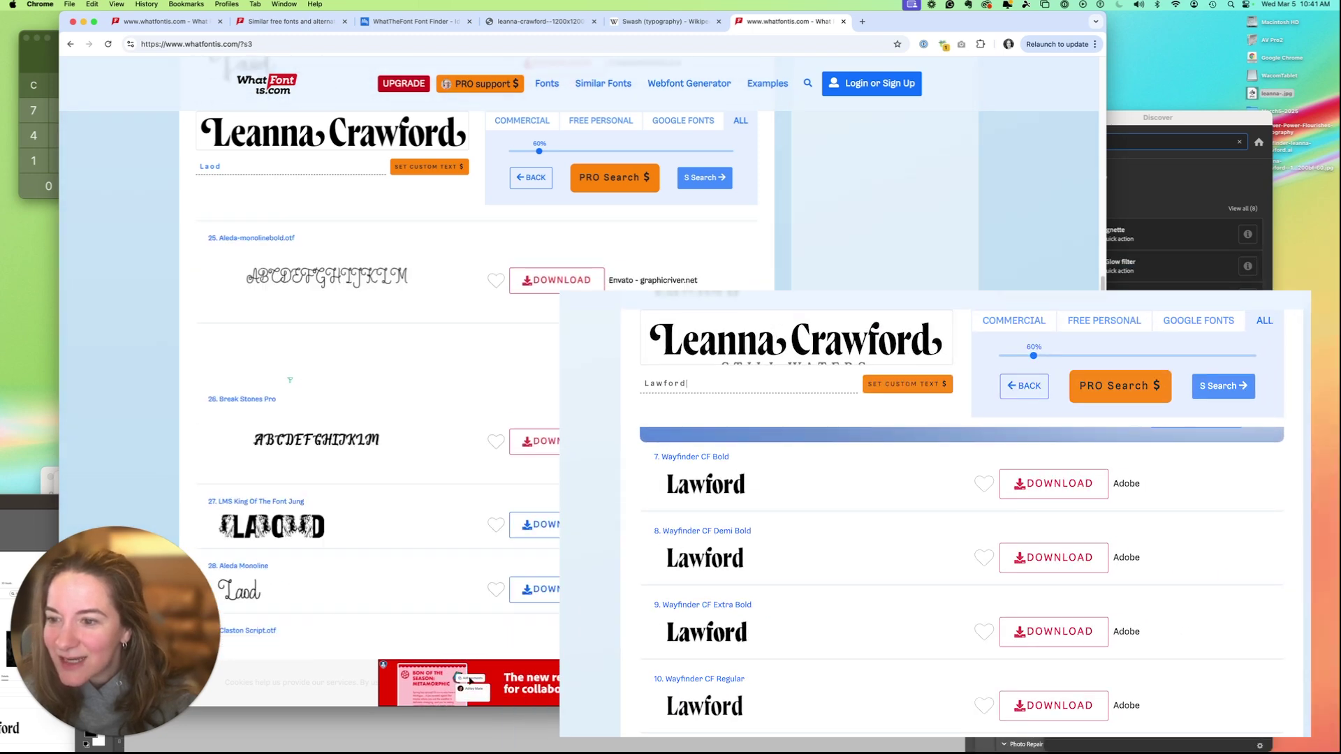
{"action": "scroll", "coordinate": [632, 94], "scroll_direction": "up", "scroll_amount": 5}
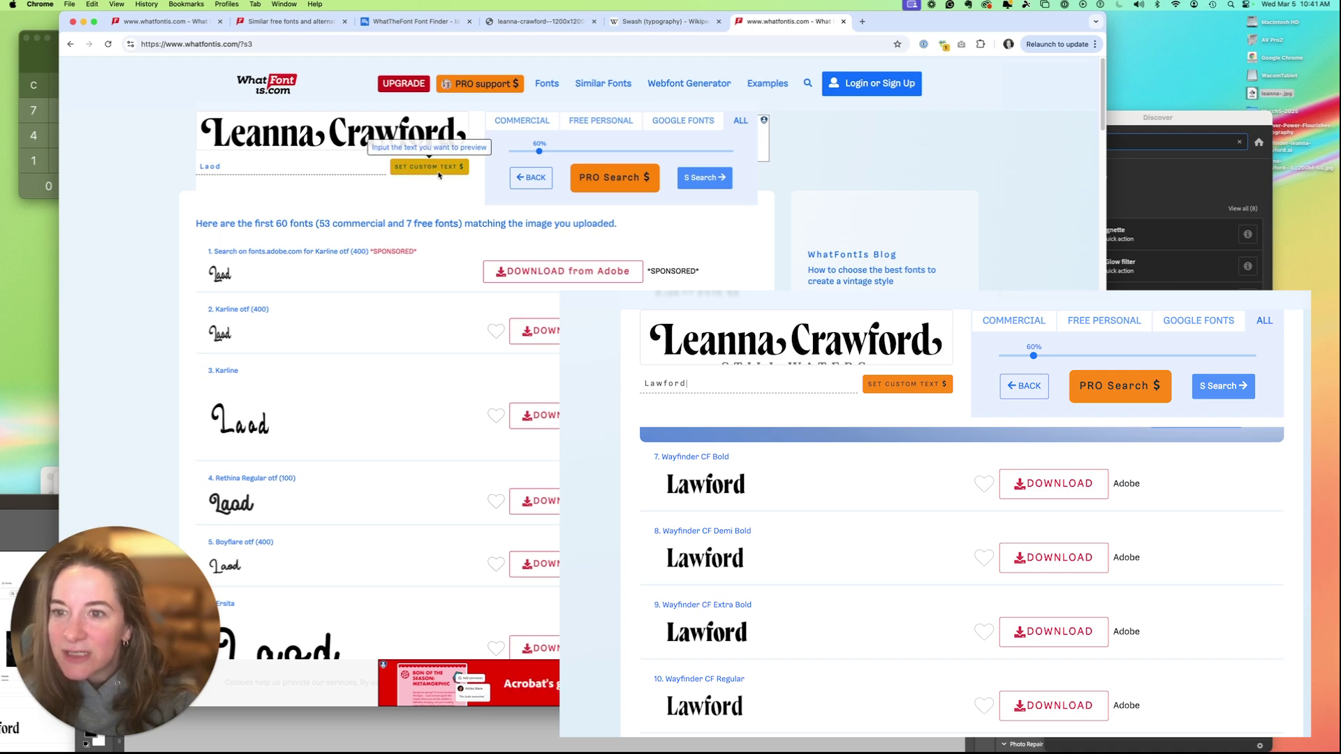
{"action": "left_click", "coordinate": [530, 177]}
{"action": "scroll", "coordinate": [239, 625], "scroll_direction": "down", "scroll_amount": 2}
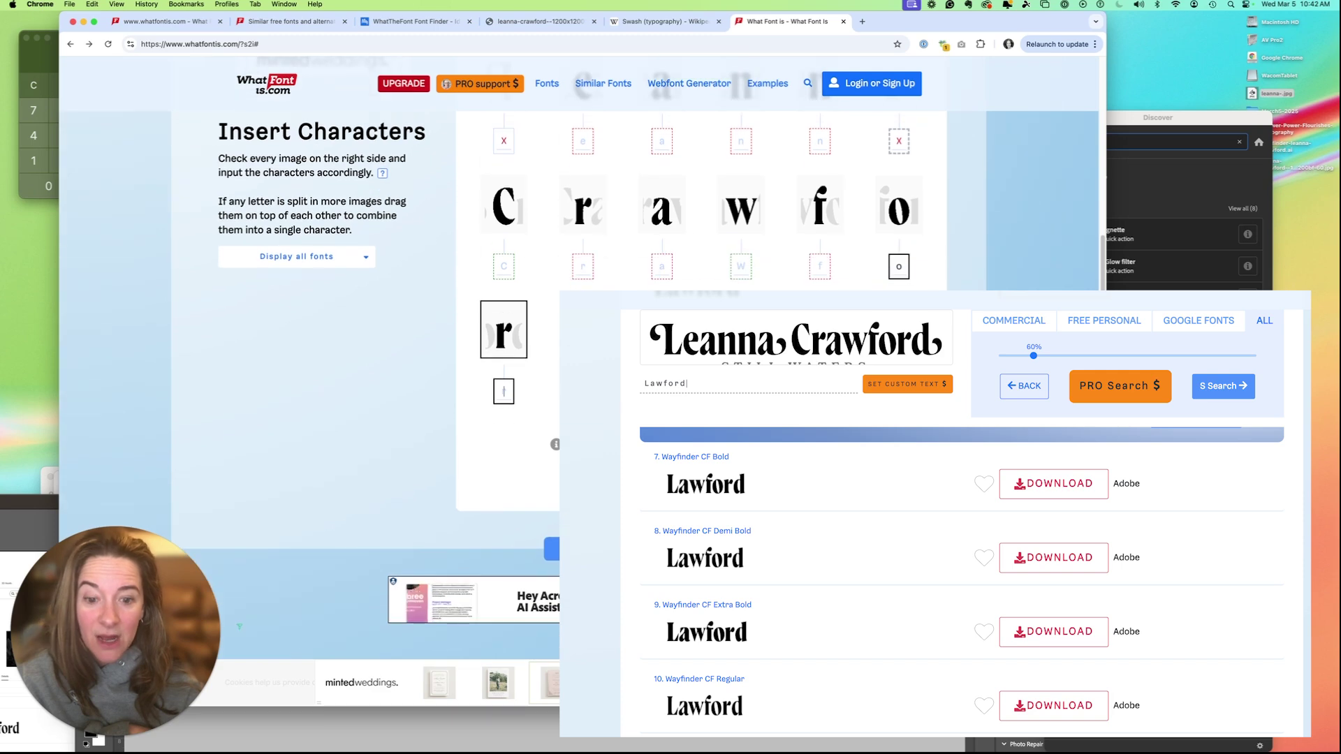
{"action": "key", "text": "Return"}
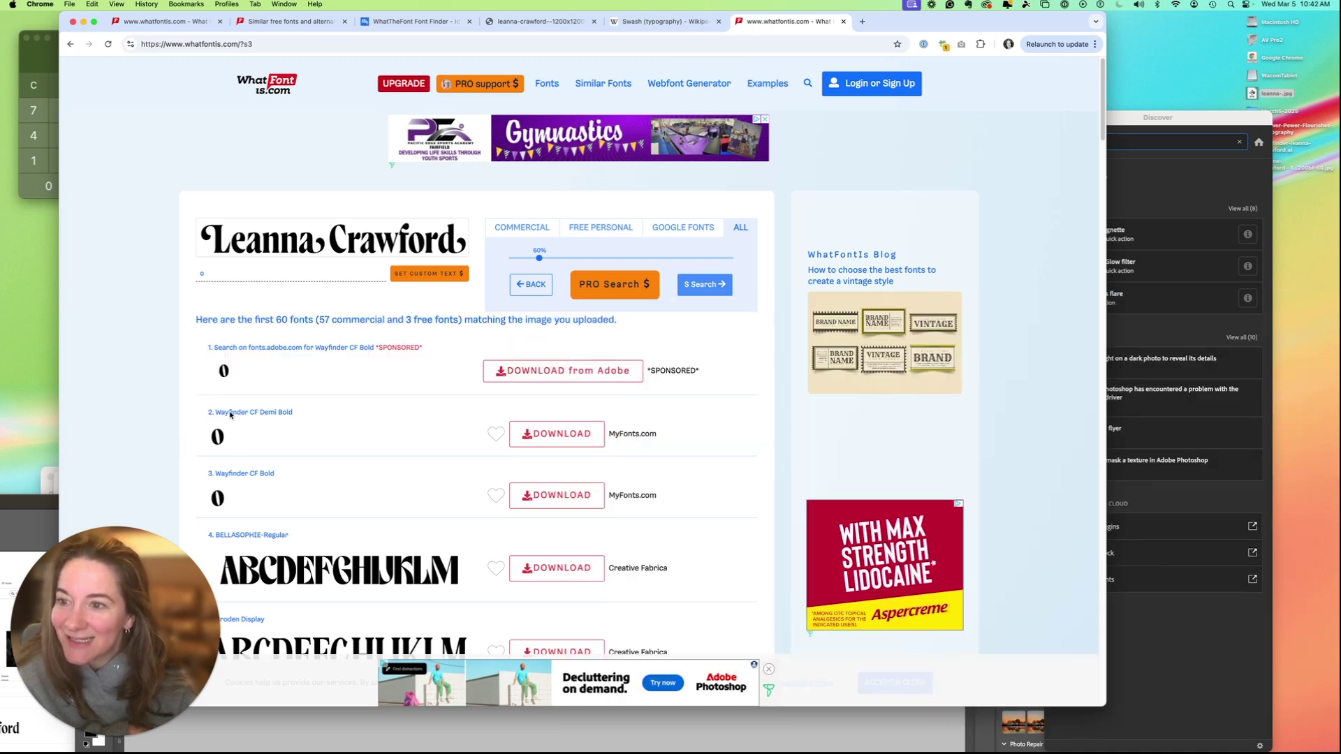
{"action": "mouse_move", "coordinate": [219, 436]}
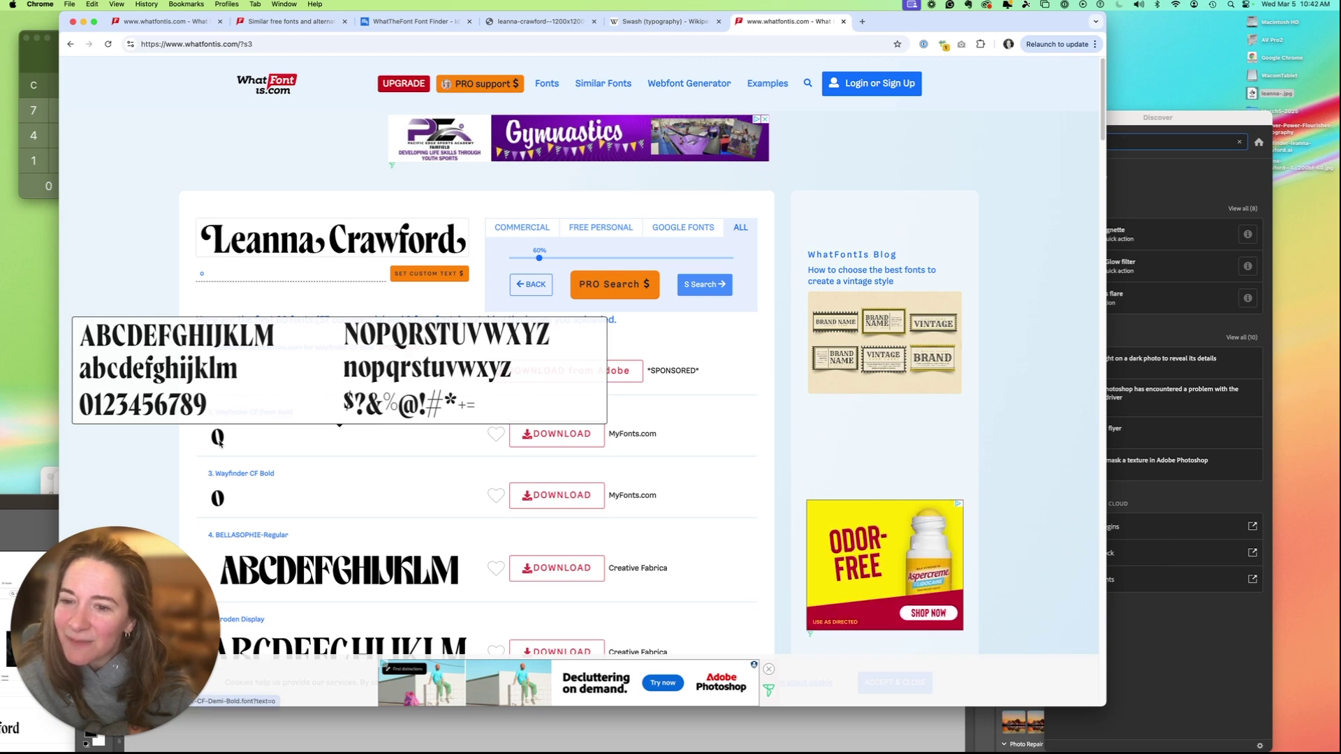
{"action": "left_click", "coordinate": [278, 447]}
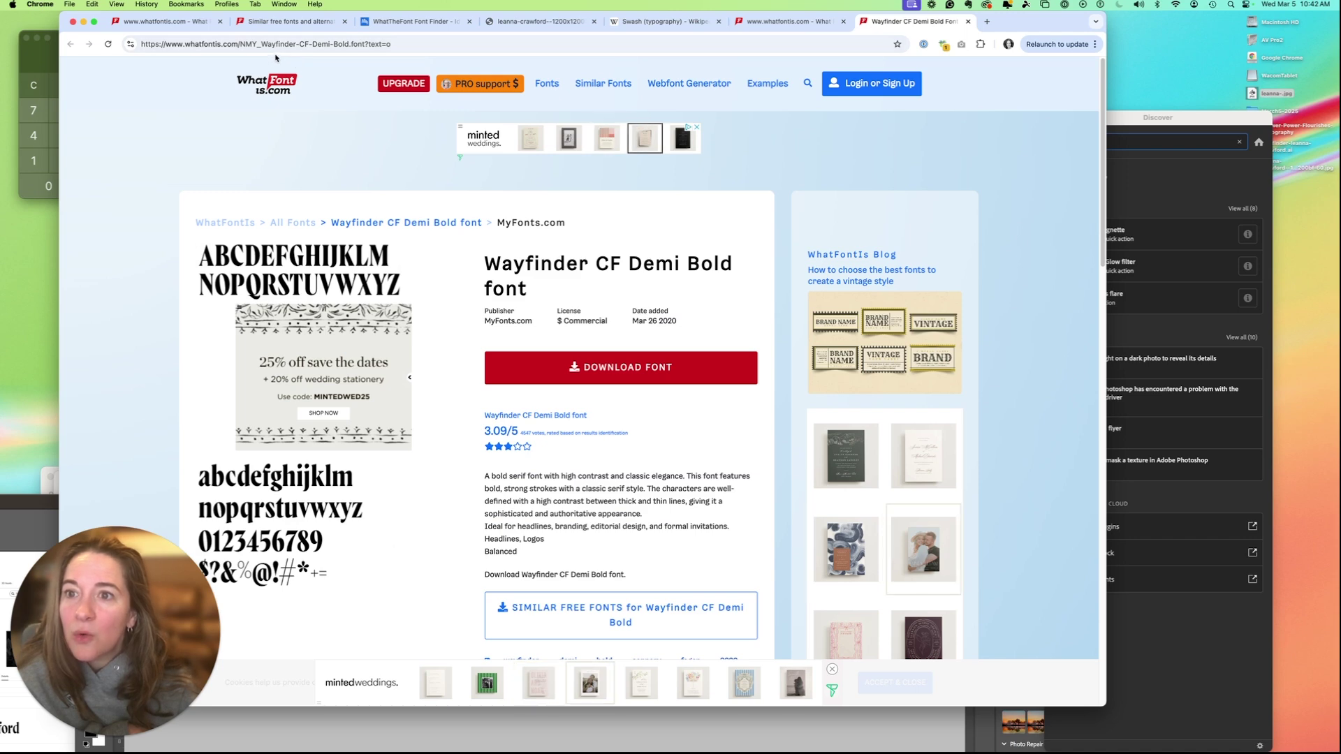
Search the web for 'Wayfinder CF Bold font' from the address bar.
{"action": "left_click", "coordinate": [383, 47]}
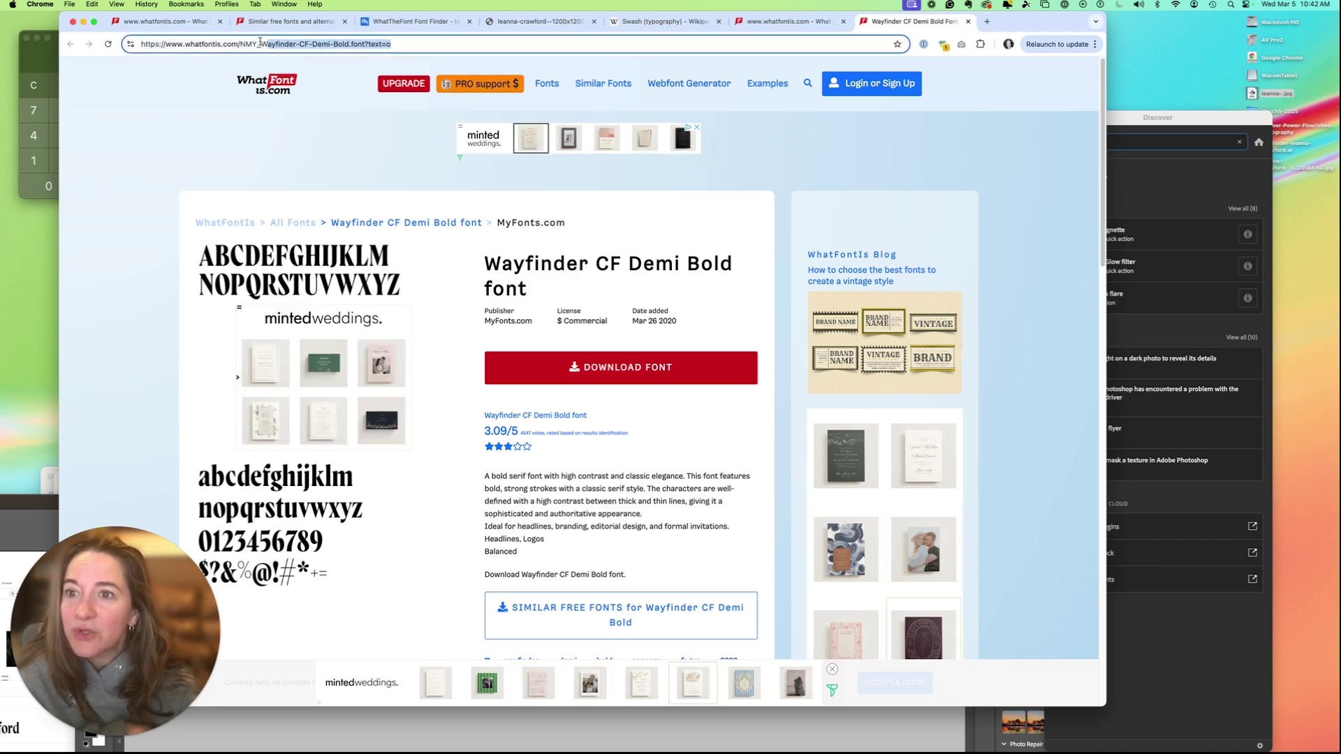
{"action": "left_click_drag", "start_coordinate": [258, 44], "coordinate": [12, 66]}
{"action": "type", "text": "Wayfinder"}
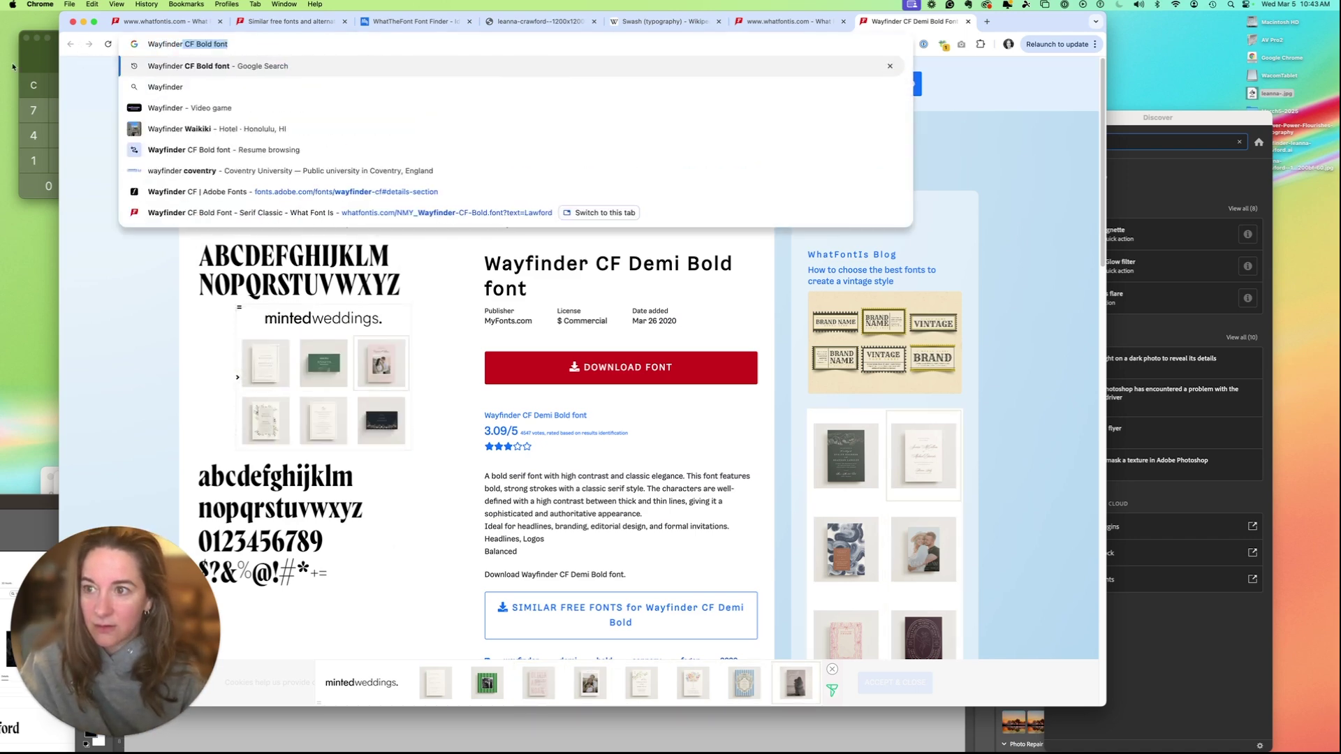
{"action": "key", "text": "Return"}
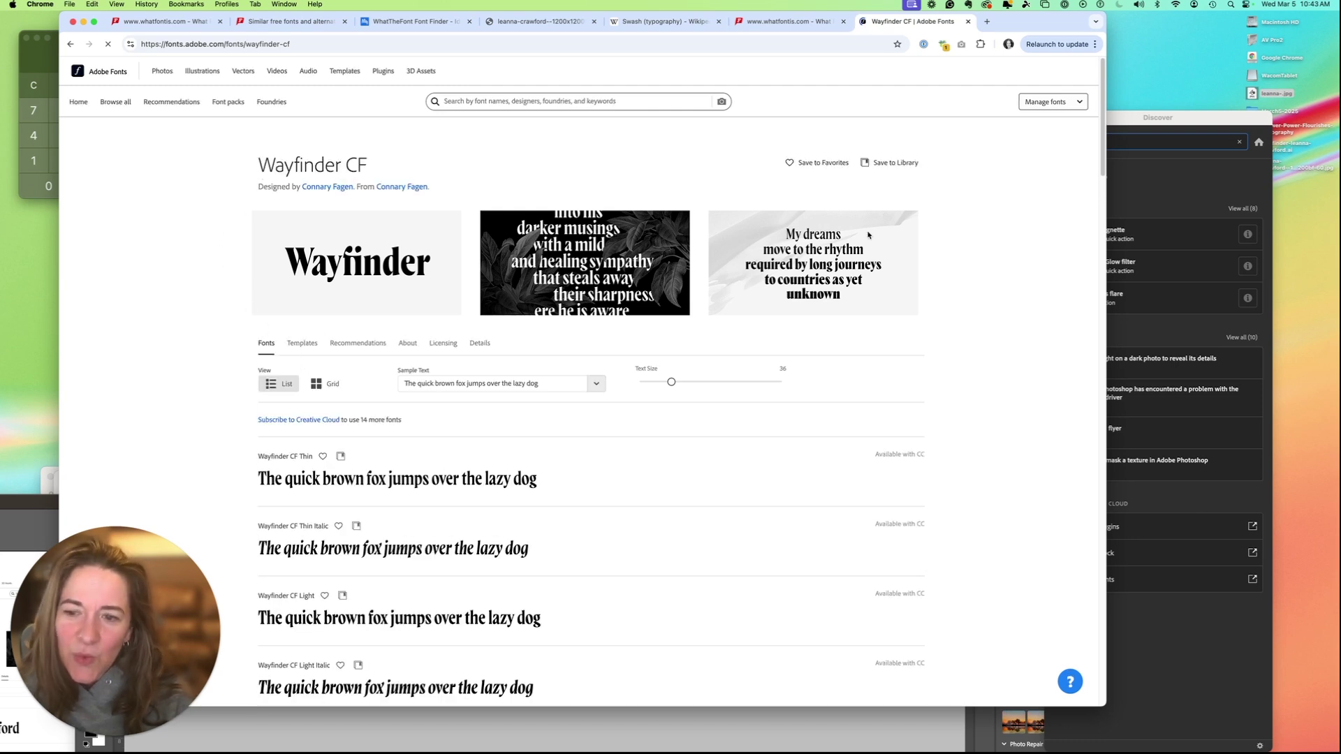
{"action": "left_click_drag", "start_coordinate": [1097, 118], "coordinate": [1104, 150]}
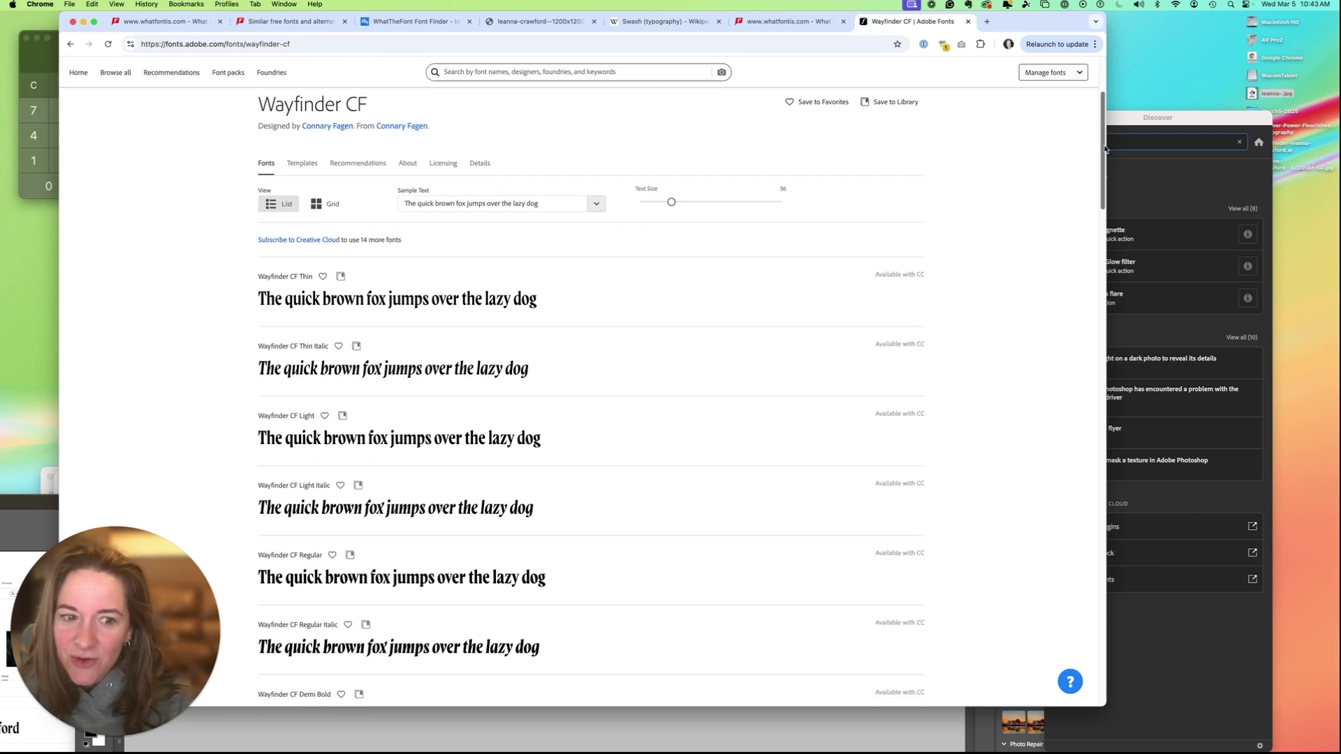
{"action": "scroll", "coordinate": [1090, 183], "scroll_direction": "down", "scroll_amount": 2}
{"action": "scroll", "coordinate": [1017, 230], "scroll_direction": "down", "scroll_amount": 2}
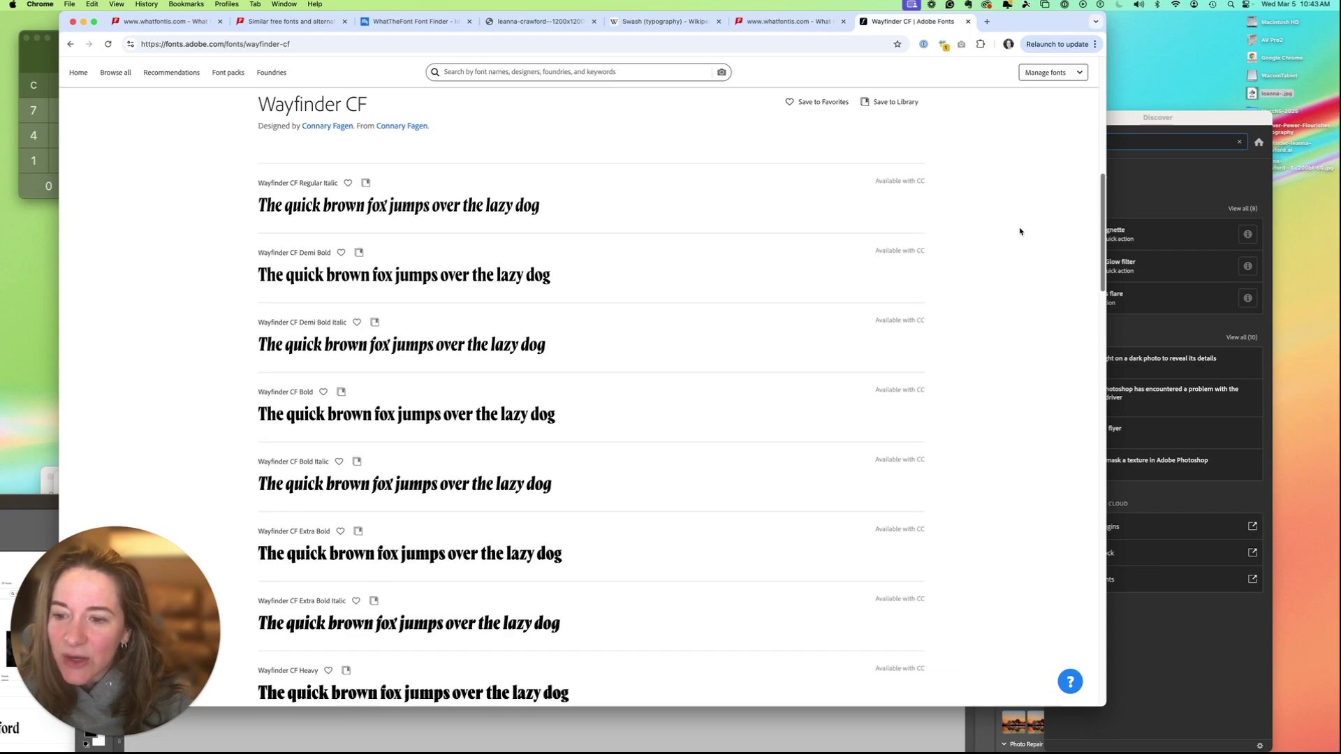
{"action": "scroll", "coordinate": [968, 261], "scroll_direction": "down", "scroll_amount": 2}
{"action": "scroll", "coordinate": [917, 293], "scroll_direction": "down", "scroll_amount": 2}
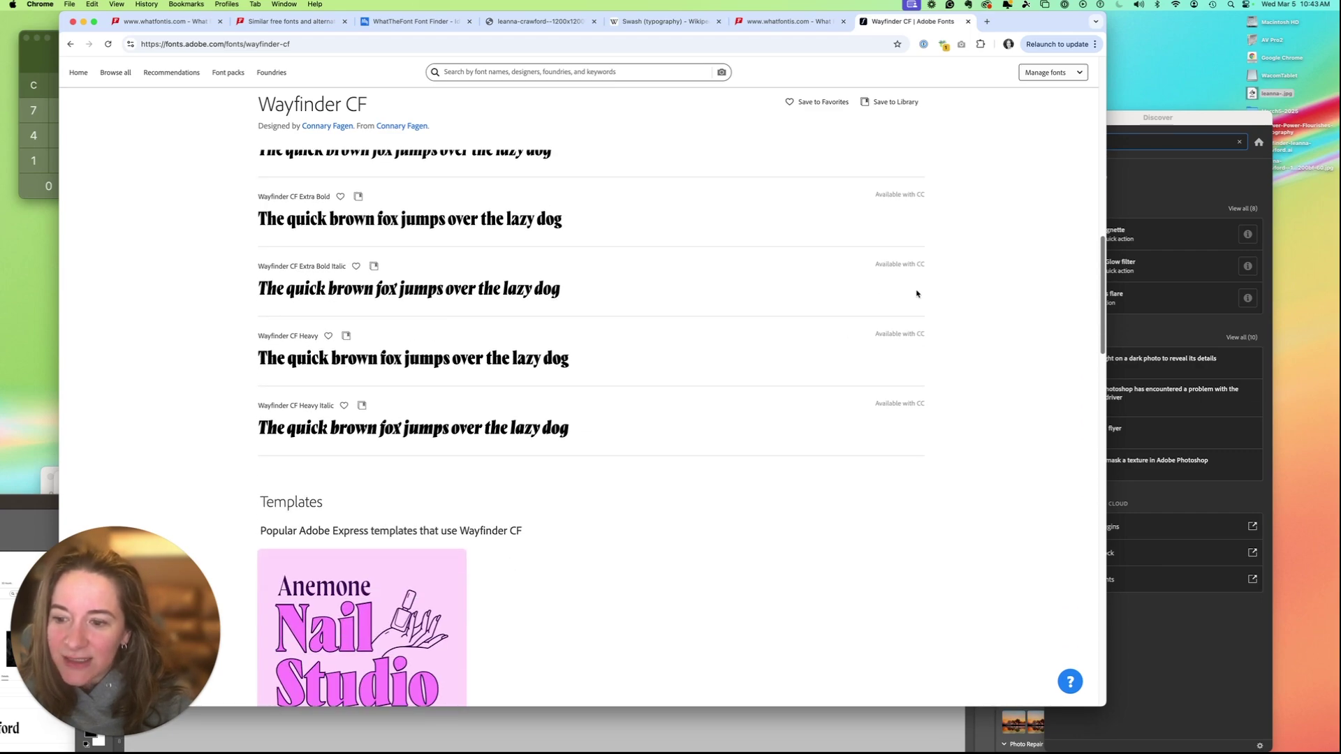
{"action": "scroll", "coordinate": [854, 329], "scroll_direction": "down", "scroll_amount": 4}
{"action": "scroll", "coordinate": [791, 365], "scroll_direction": "up", "scroll_amount": 2}
{"action": "scroll", "coordinate": [796, 336], "scroll_direction": "up", "scroll_amount": 5}
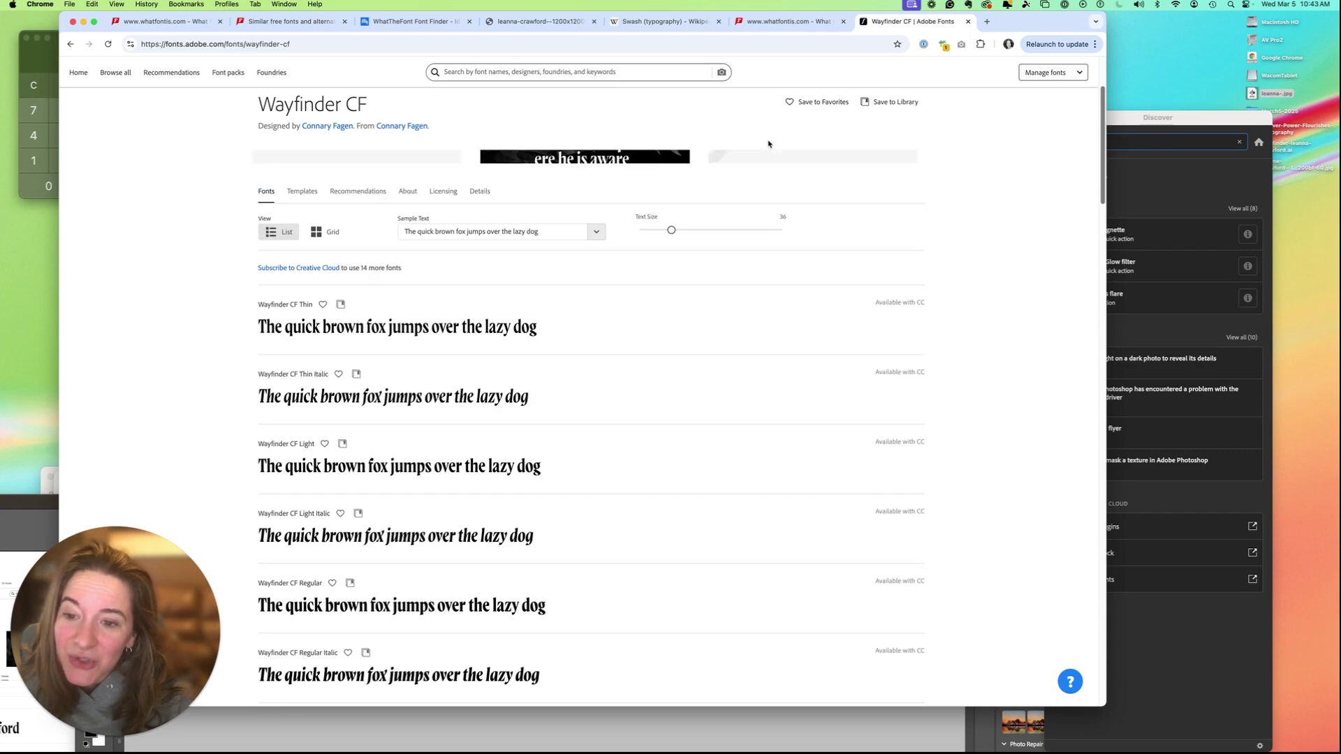
{"action": "scroll", "coordinate": [766, 140], "scroll_direction": "up", "scroll_amount": 5}
Browse Wayfinder CF templates and similar fonts, then bring the Illustrator cover document forward.
{"action": "left_click", "coordinate": [304, 344]}
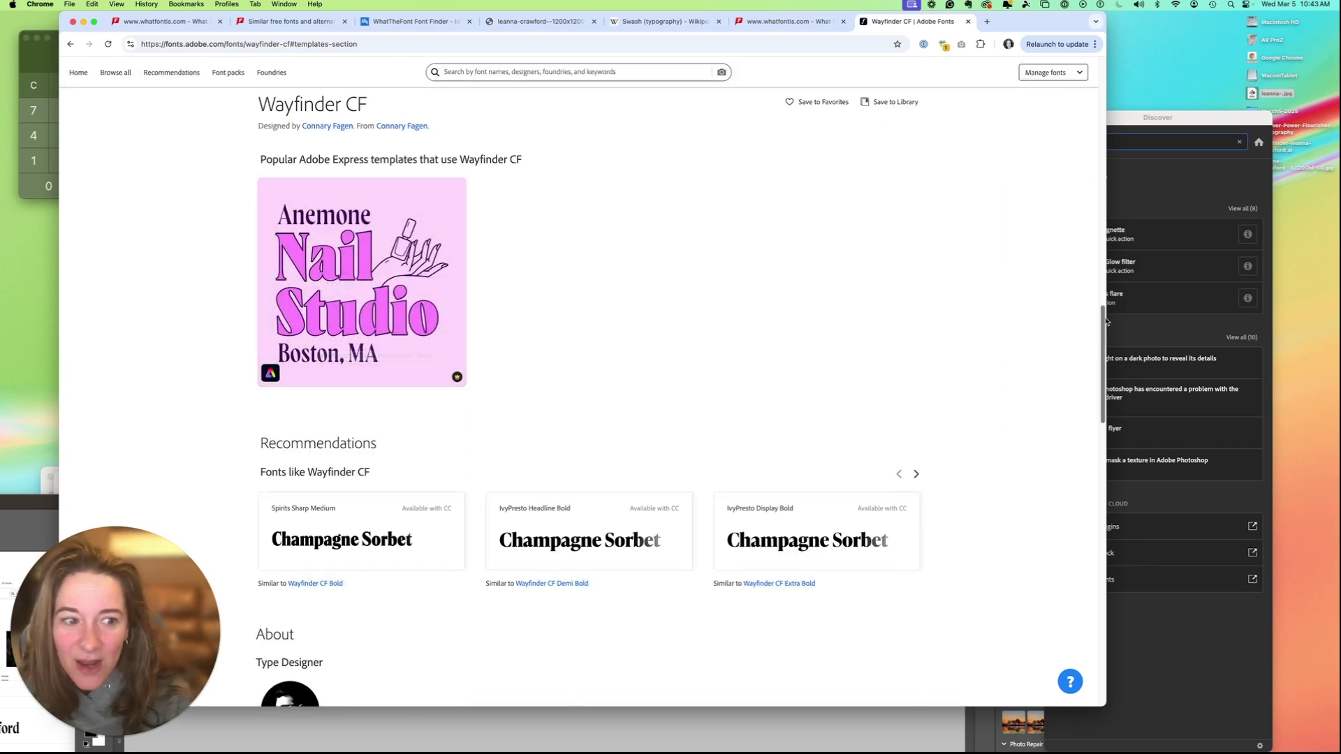
{"action": "scroll", "coordinate": [1077, 405], "scroll_direction": "down", "scroll_amount": 5}
{"action": "scroll", "coordinate": [1048, 461], "scroll_direction": "down", "scroll_amount": 5}
{"action": "scroll", "coordinate": [1012, 509], "scroll_direction": "down", "scroll_amount": 3}
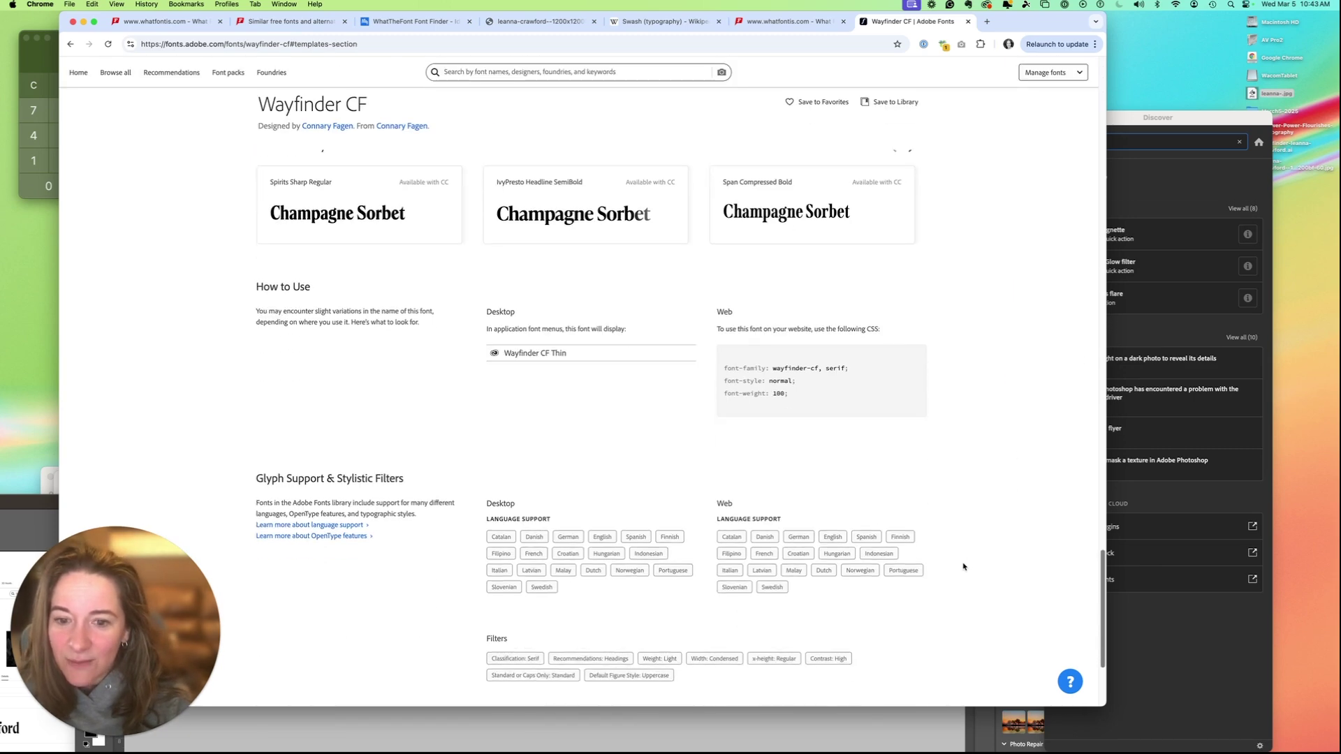
{"action": "scroll", "coordinate": [964, 562], "scroll_direction": "down", "scroll_amount": 3}
{"action": "scroll", "coordinate": [874, 622], "scroll_direction": "up", "scroll_amount": 10}
{"action": "scroll", "coordinate": [908, 471], "scroll_direction": "up", "scroll_amount": 5}
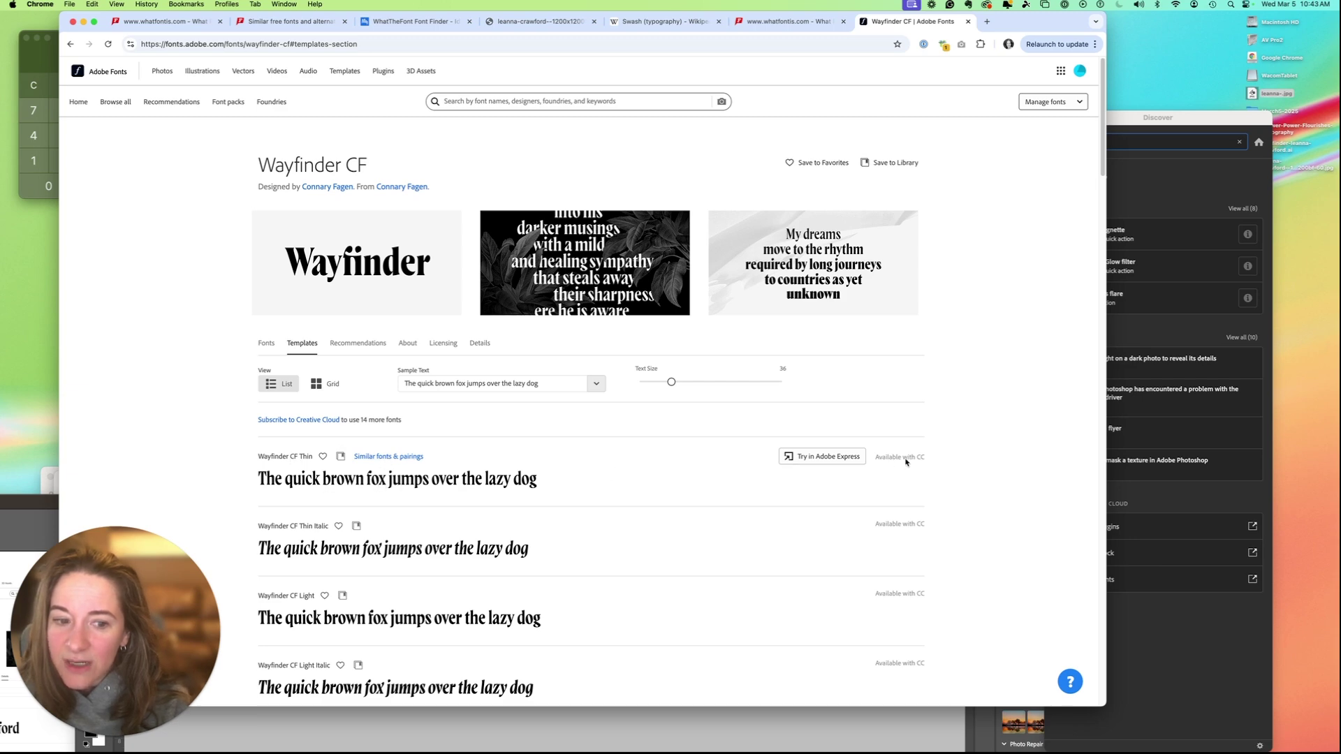
{"action": "left_click", "coordinate": [359, 344]}
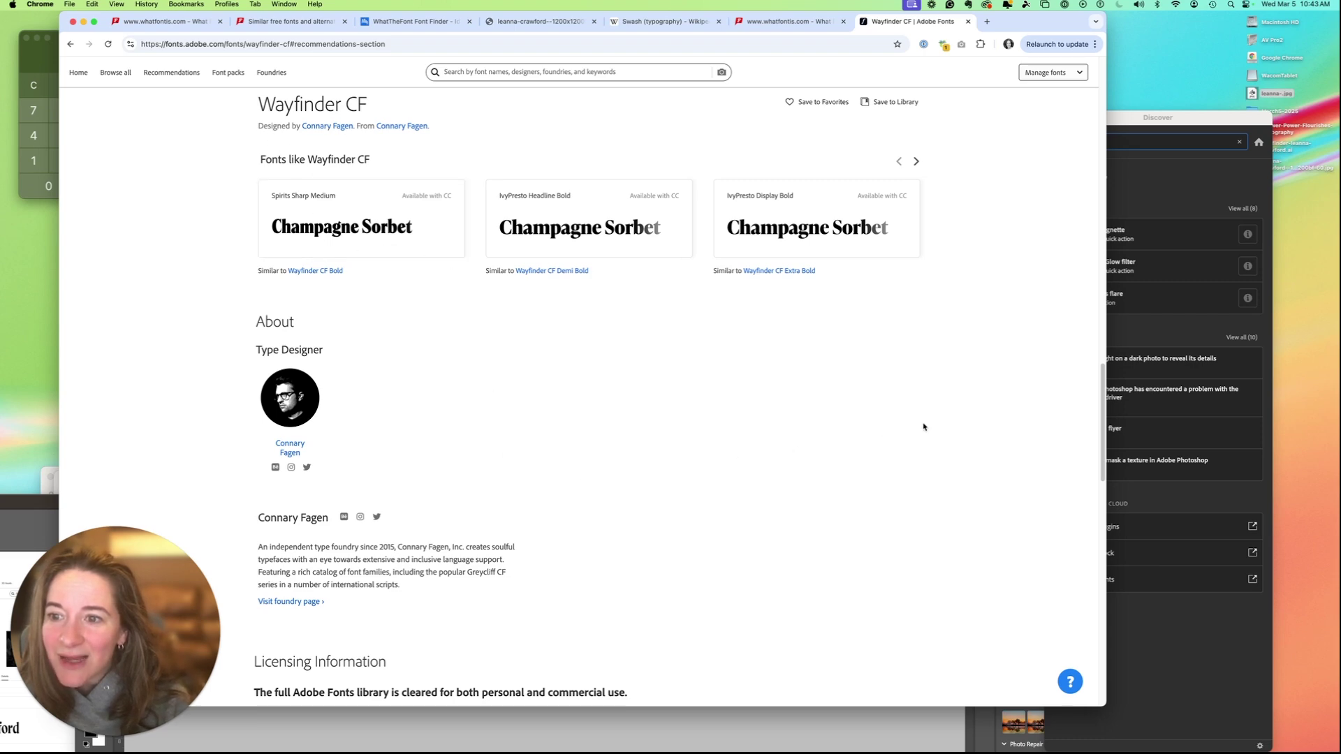
{"action": "mouse_move", "coordinate": [1101, 459]}
{"action": "left_mouse_down"}
{"action": "mouse_move", "coordinate": [1067, 247]}
{"action": "mouse_move", "coordinate": [1001, 110]}
{"action": "left_mouse_up"}
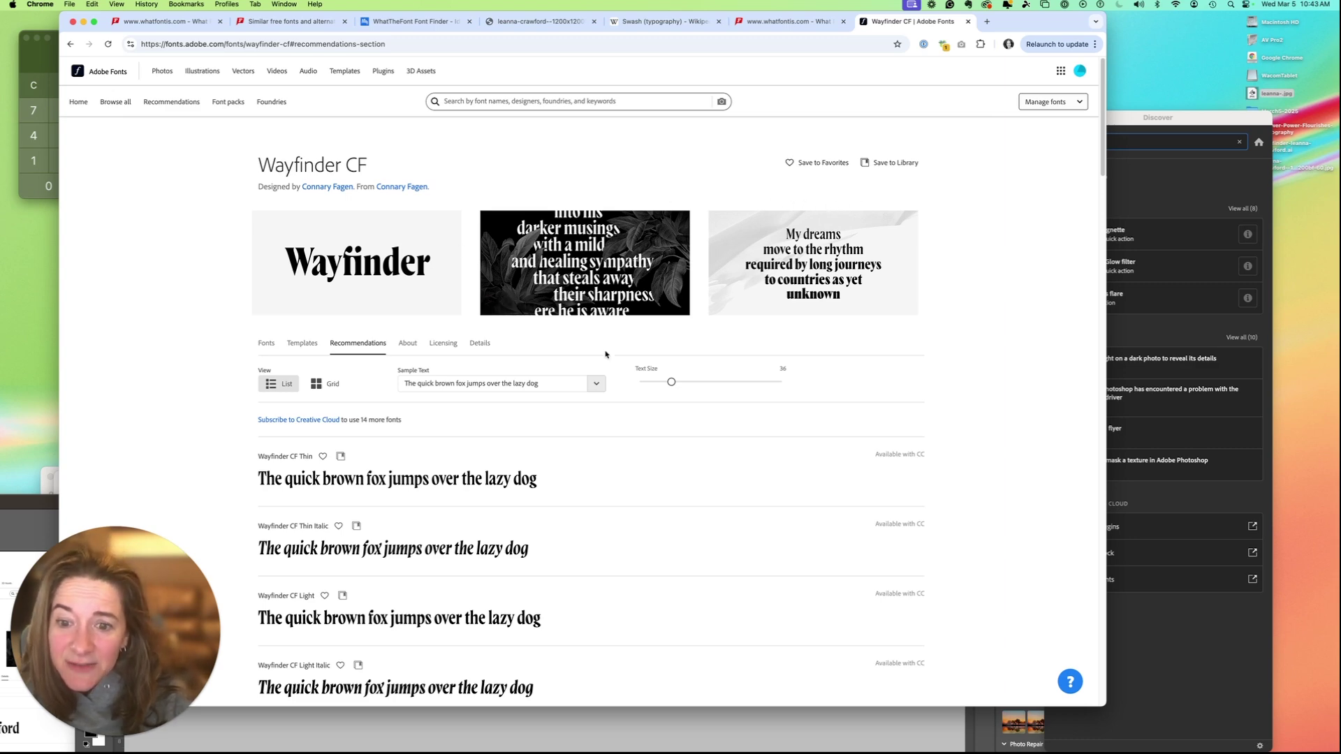
{"action": "left_click", "coordinate": [255, 740]}
{"action": "left_click_drag", "start_coordinate": [242, 562], "coordinate": [611, 215]}
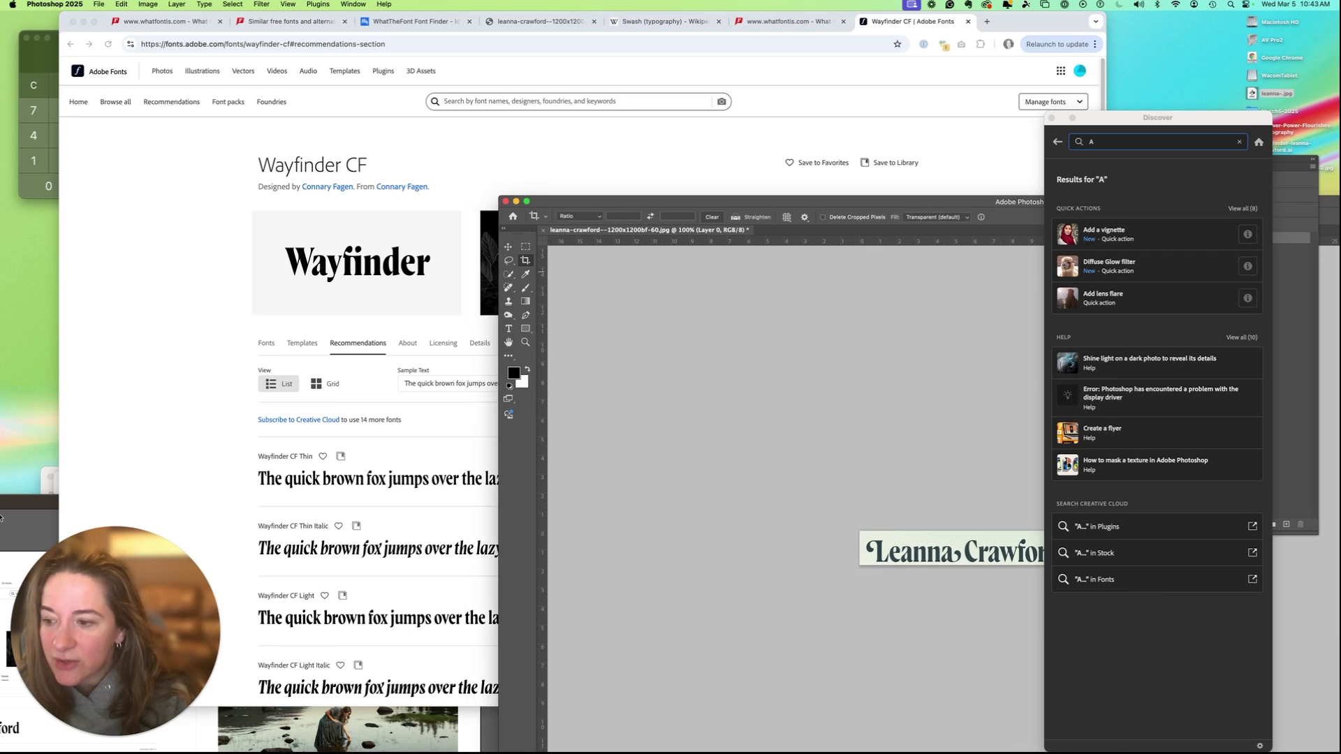
{"action": "left_click", "coordinate": [2, 517]}
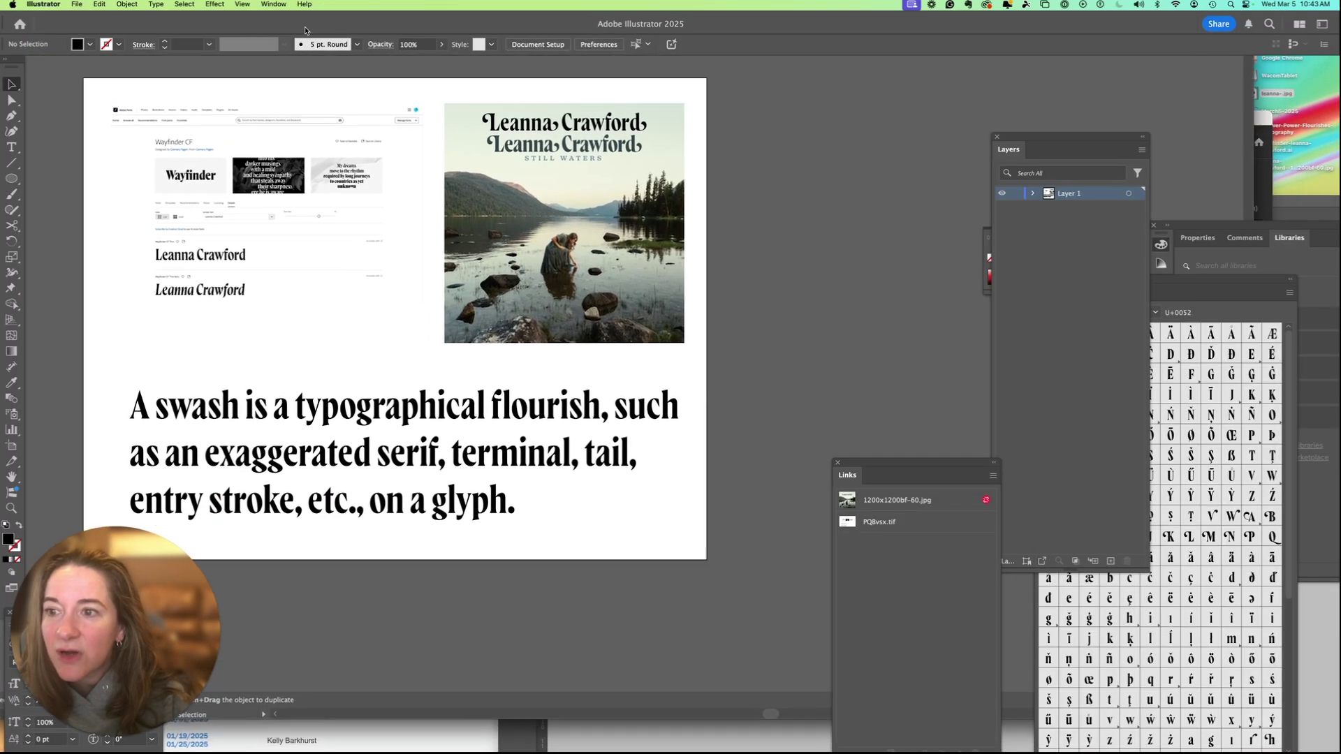
Activate Wayfinder CF Bold from Adobe Fonts while editing the swash definition paragraph.
{"action": "left_click_drag", "start_coordinate": [305, 29], "coordinate": [393, 60]}
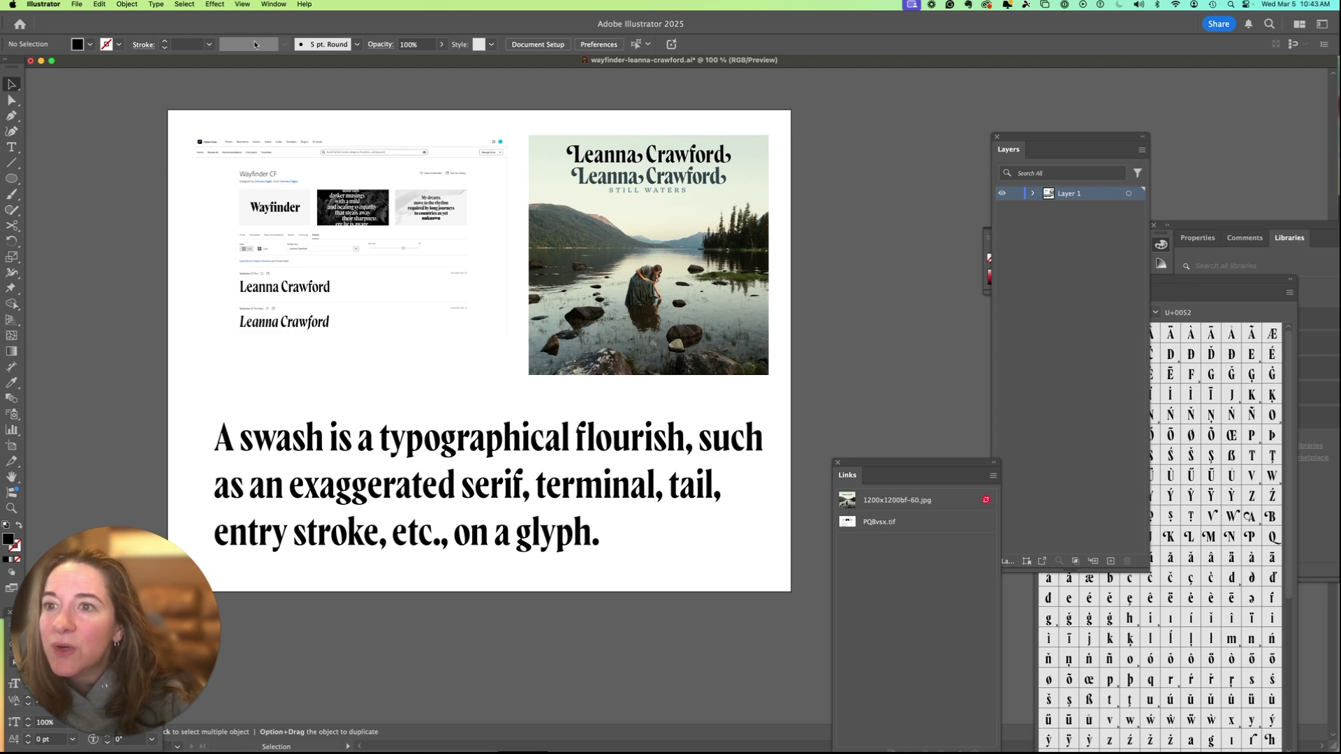
{"action": "double_click", "coordinate": [295, 445]}
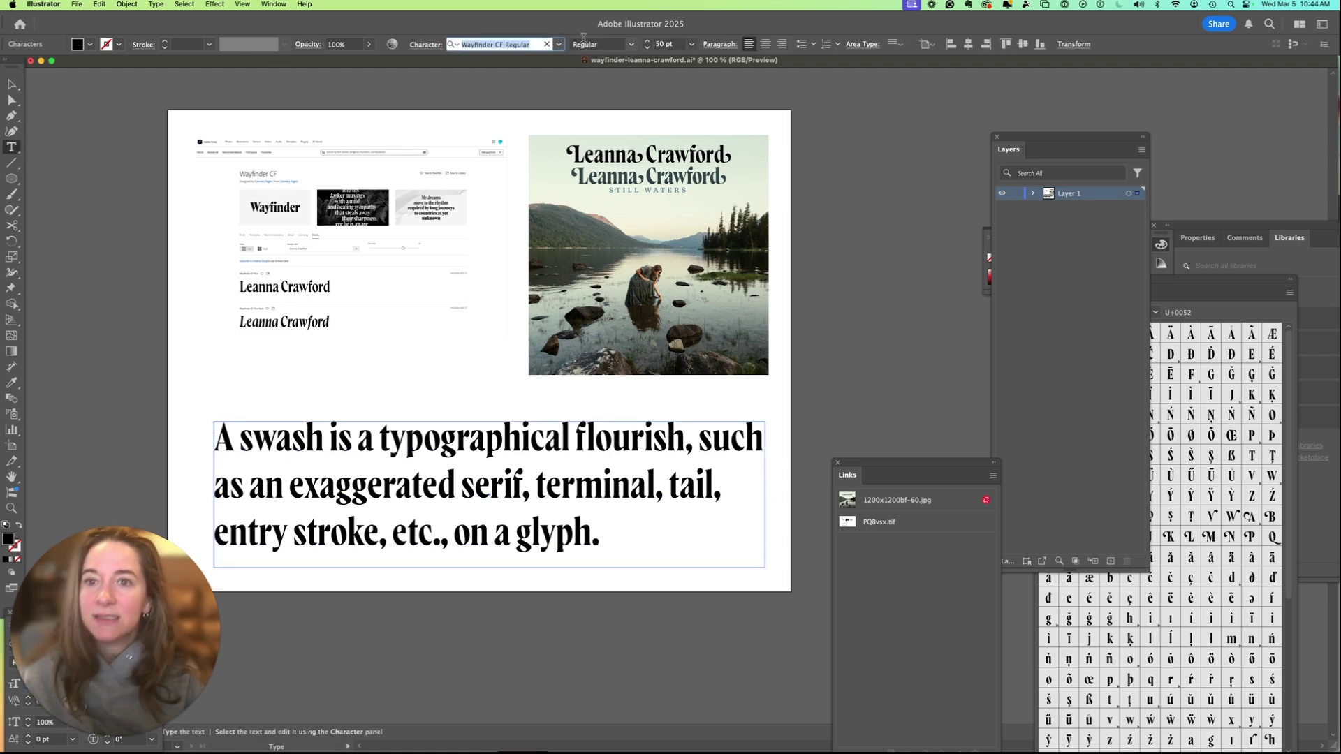
{"action": "type", "text": "Wayfind"}
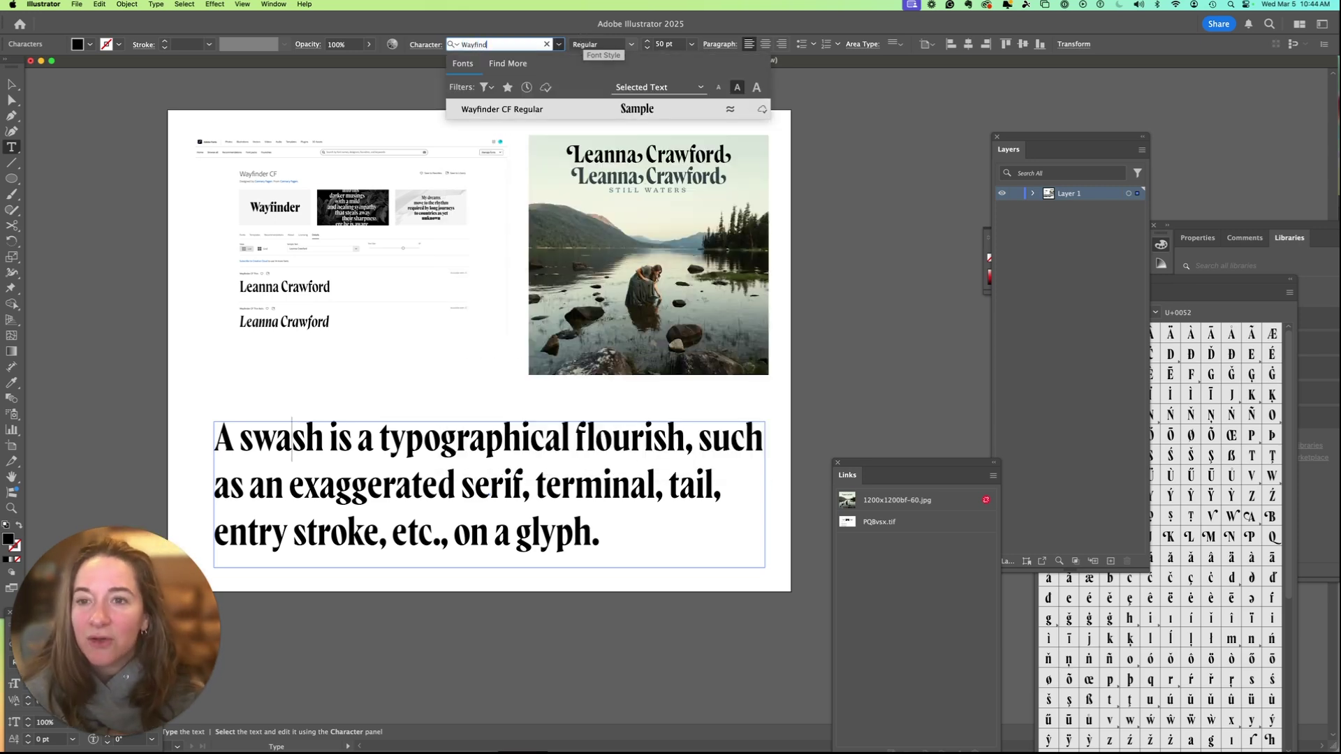
{"action": "left_click", "coordinate": [508, 65]}
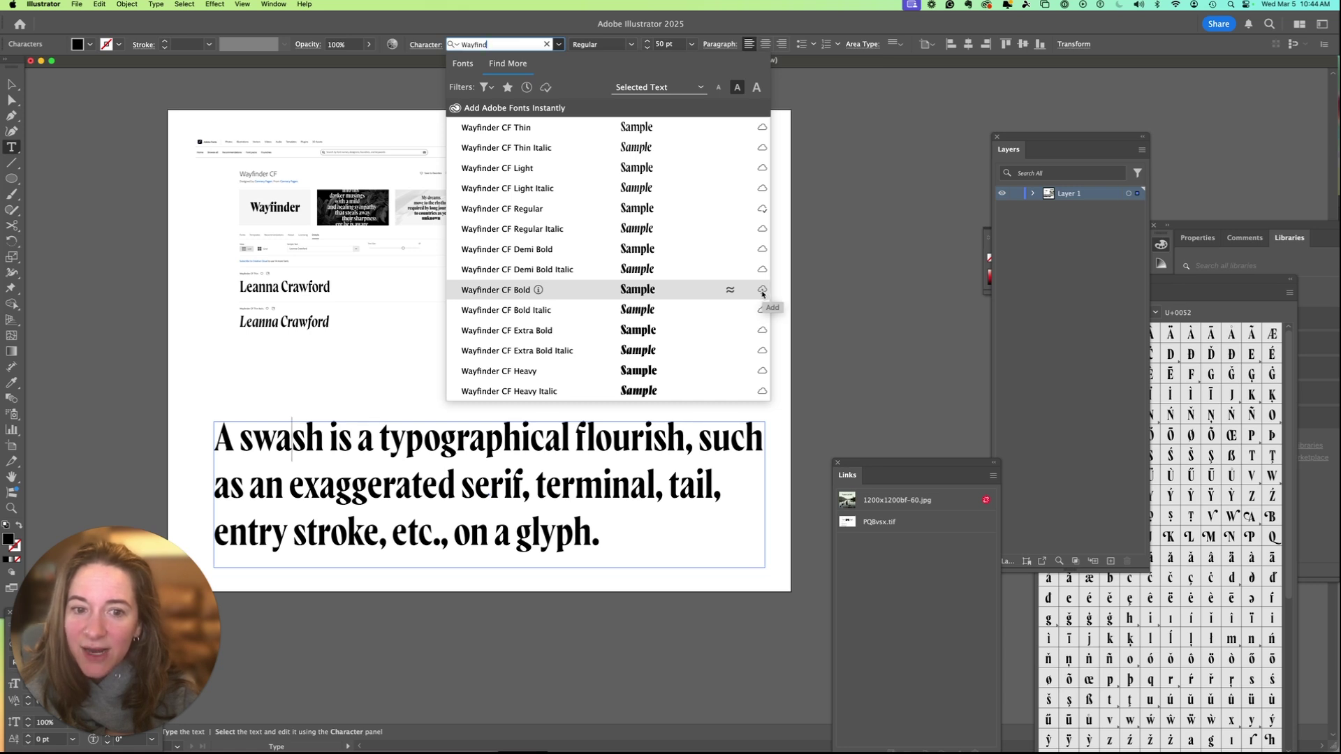
{"action": "left_click", "coordinate": [761, 290]}
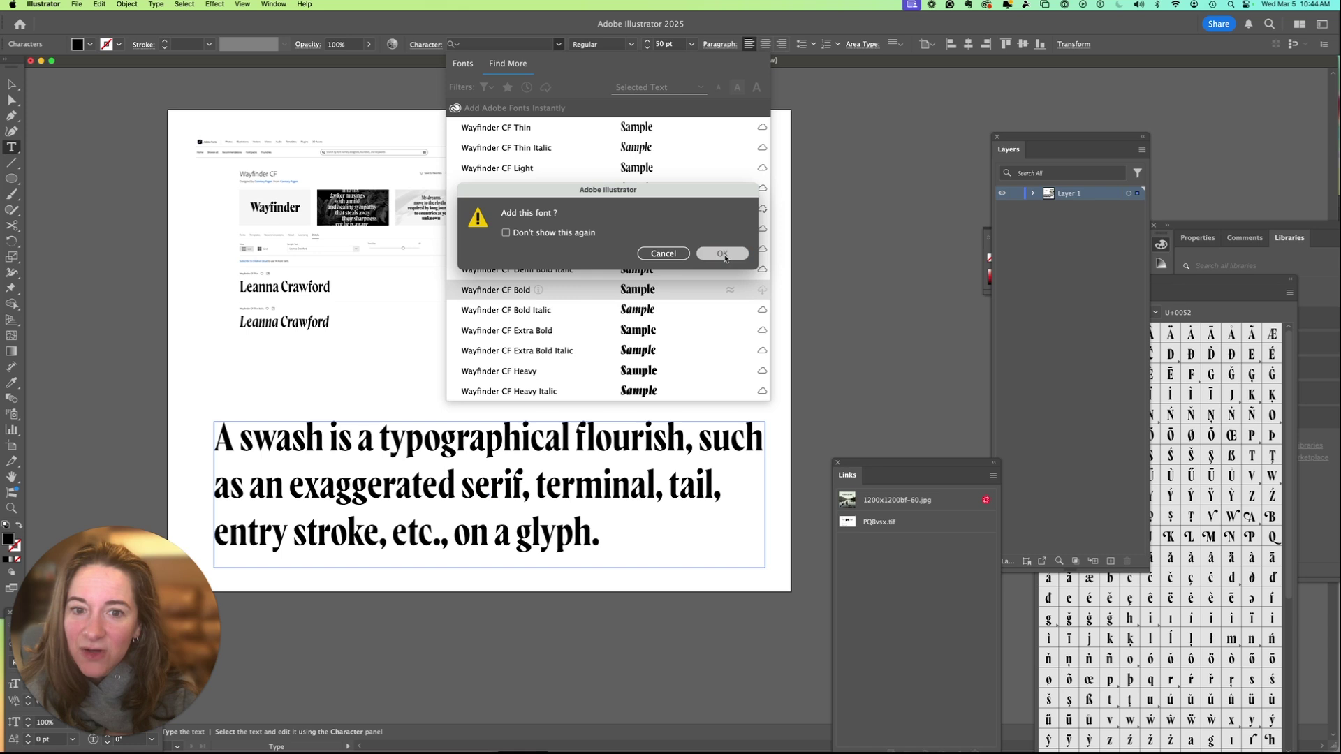
{"action": "left_click", "coordinate": [722, 253]}
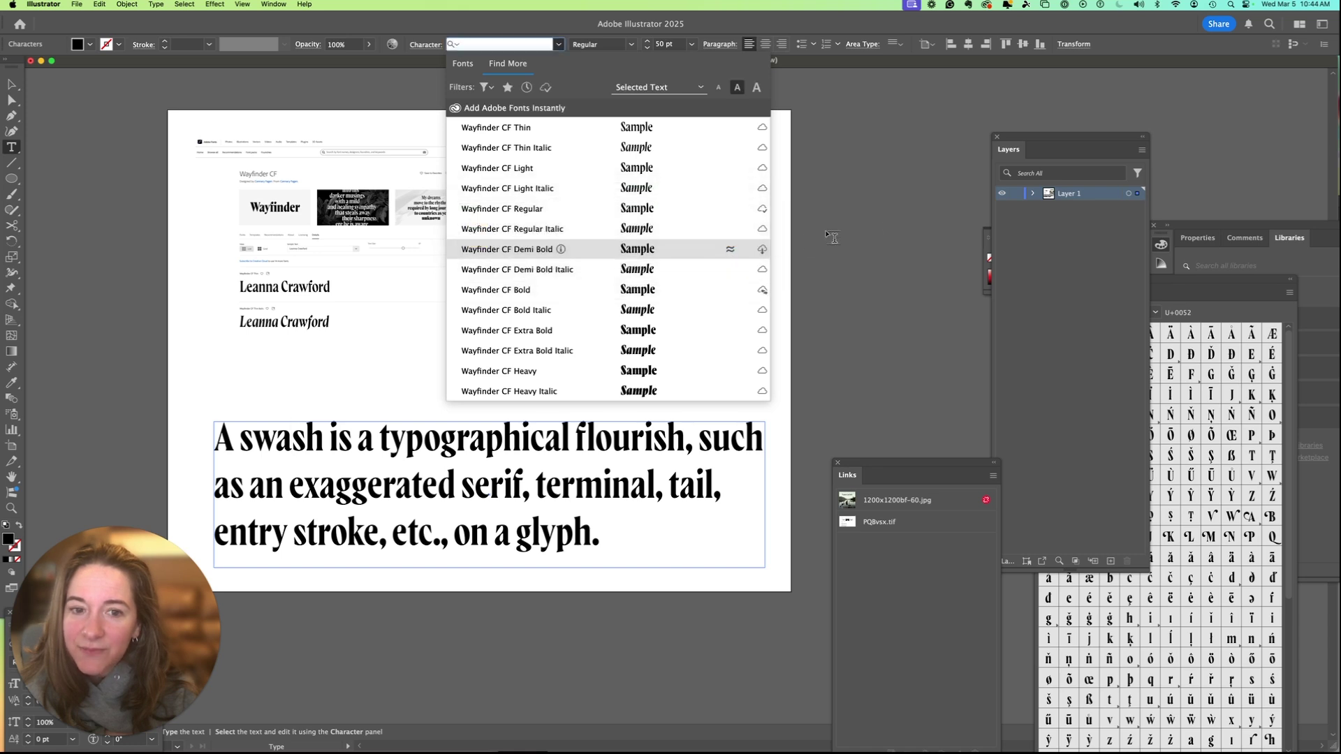
{"action": "left_click", "coordinate": [762, 293]}
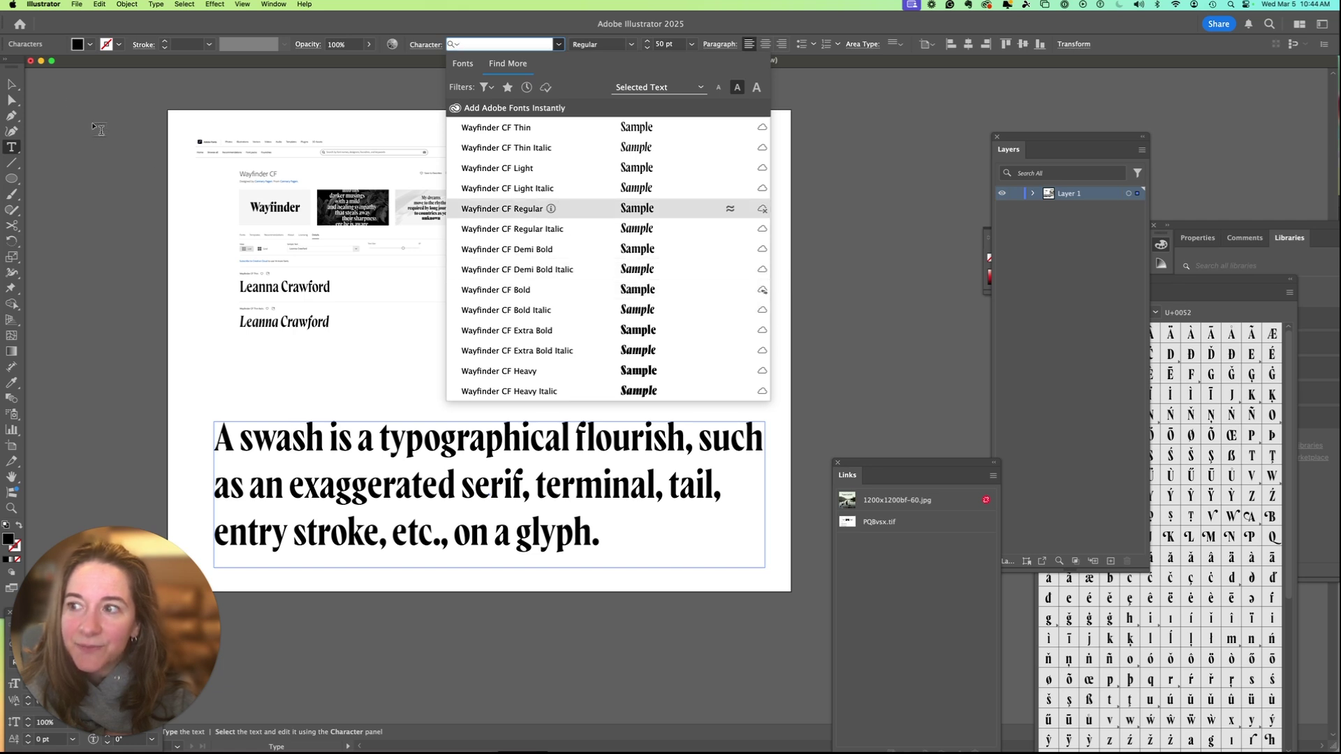
Apply Wayfinder CF Bold to the swash definition paragraph.
{"action": "key", "text": "Escape"}
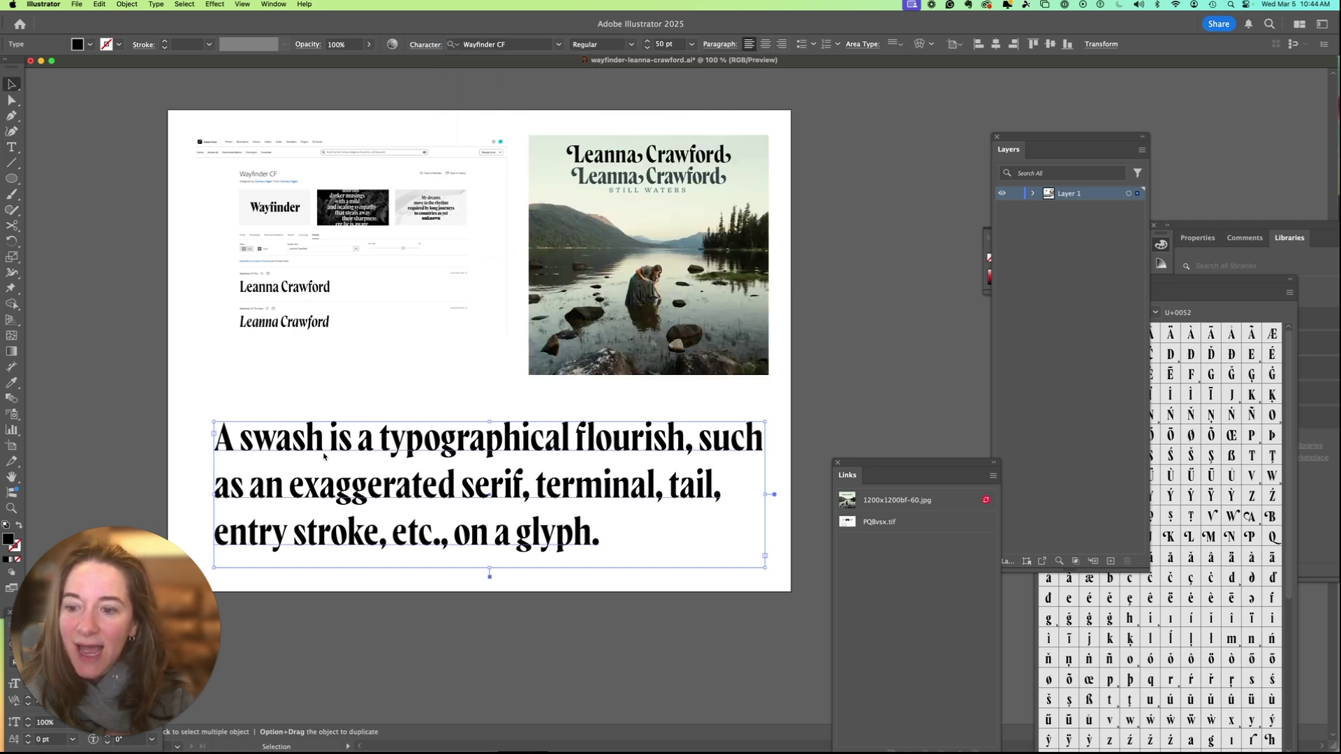
{"action": "left_click", "coordinate": [523, 44]}
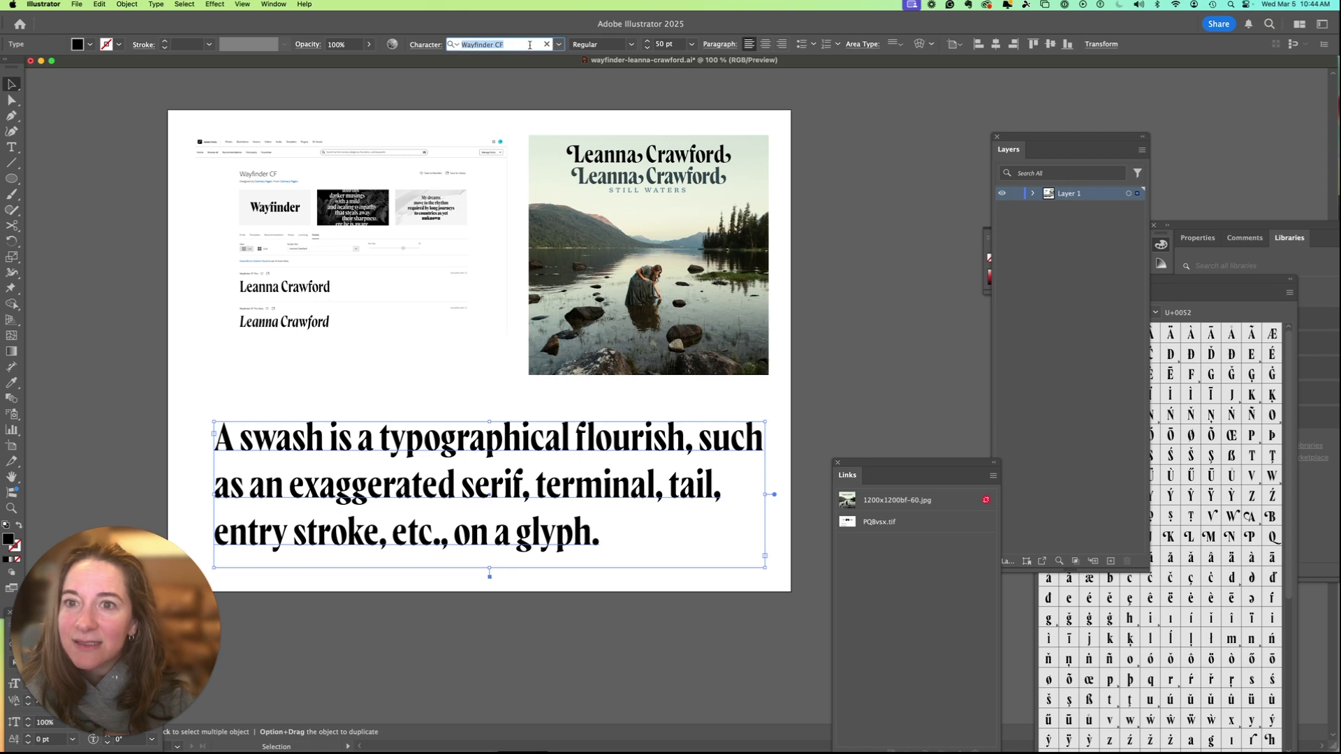
{"action": "type", "text": "Wayf"}
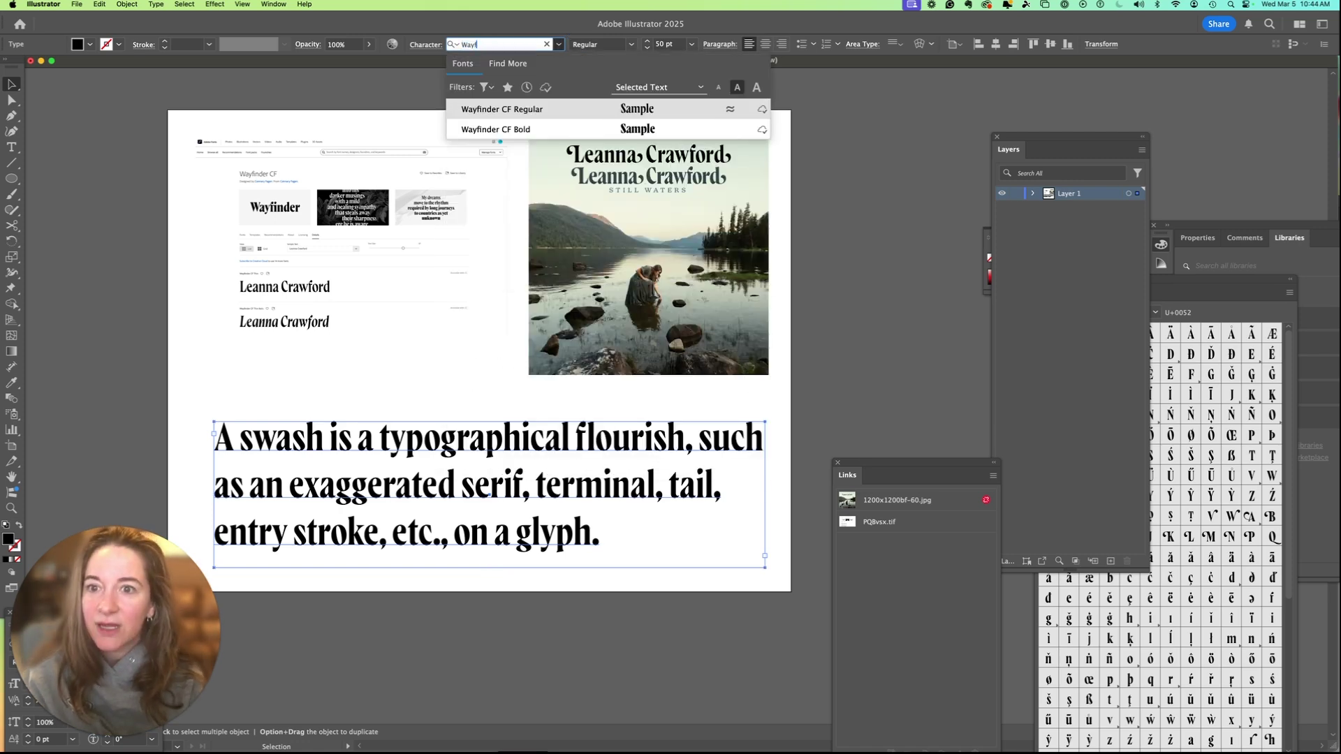
{"action": "left_click", "coordinate": [509, 134]}
{"action": "left_click", "coordinate": [153, 332]}
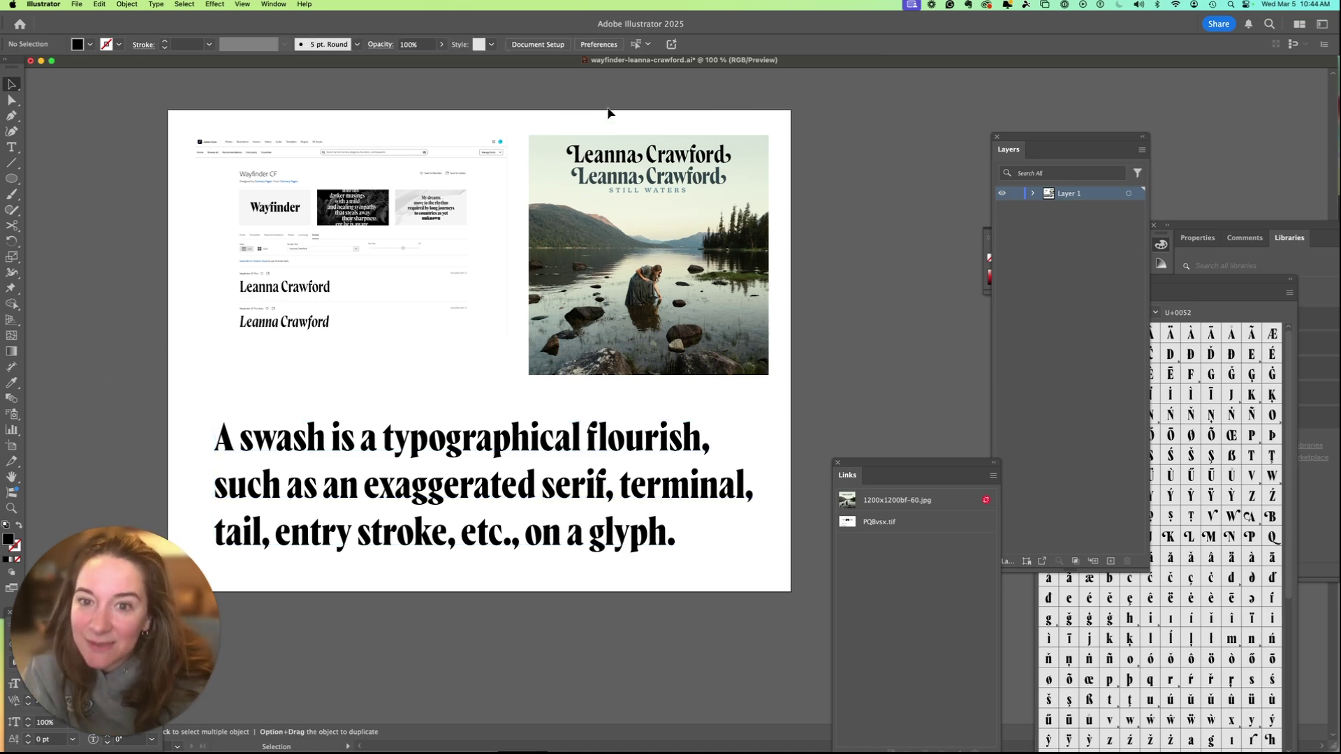
Drag the bold Leanna Crawford text above the cover photo and the swash name off the artboard.
{"action": "left_click", "coordinate": [614, 162]}
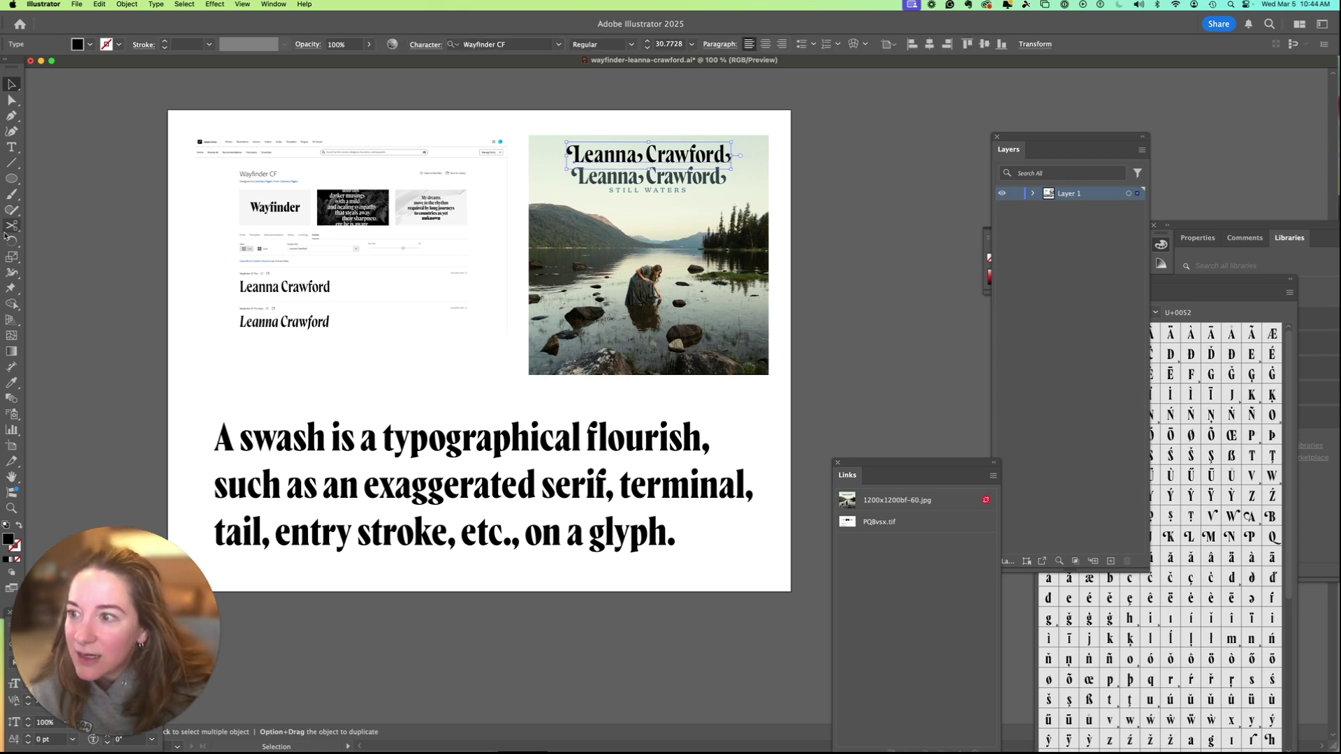
{"action": "left_click", "coordinate": [12, 148]}
{"action": "left_click", "coordinate": [247, 367]}
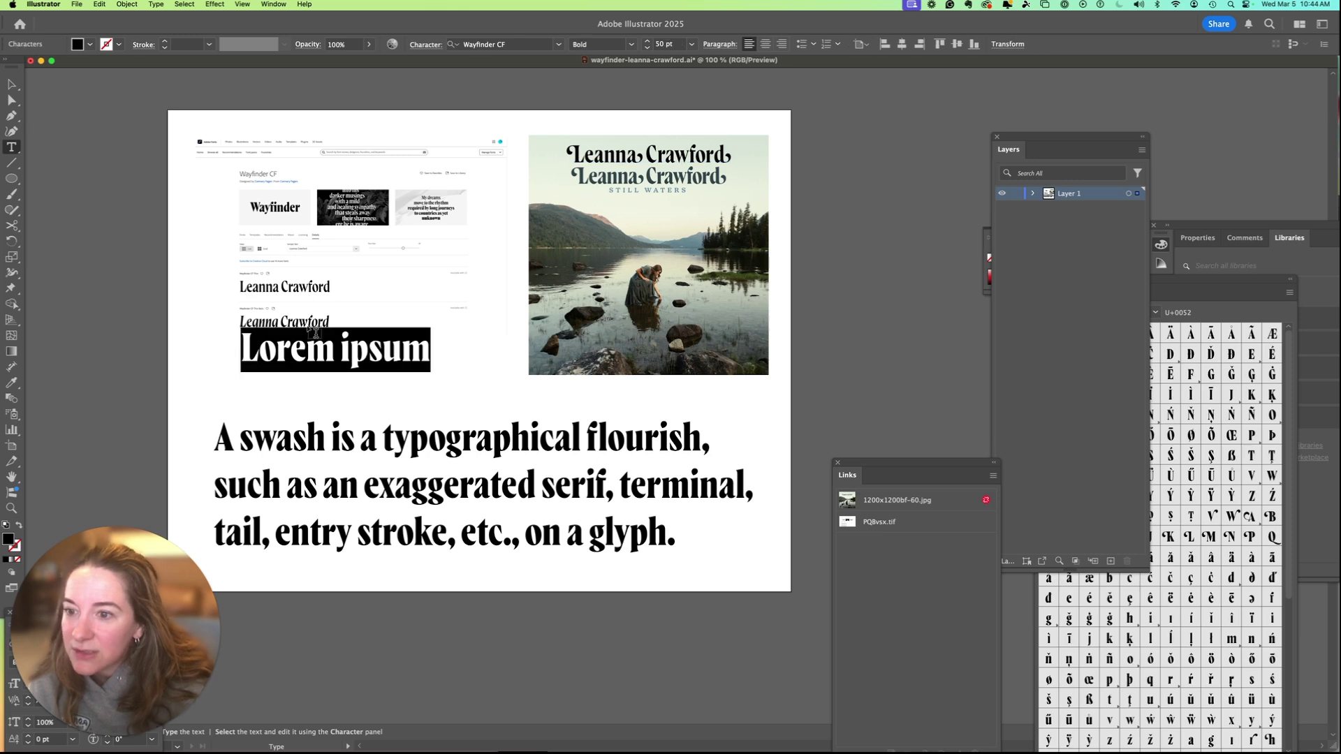
{"action": "type", "text": "Leann"}
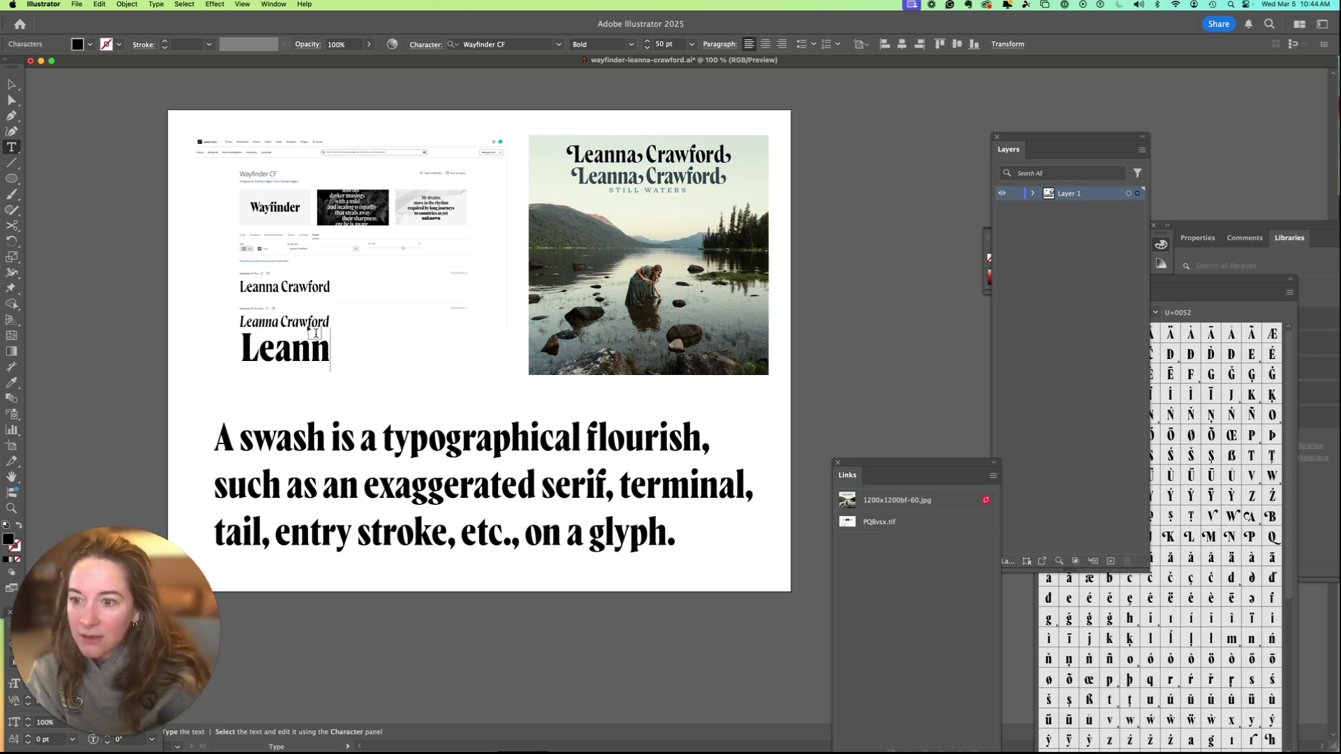
{"action": "type", "text": "a Crawford"}
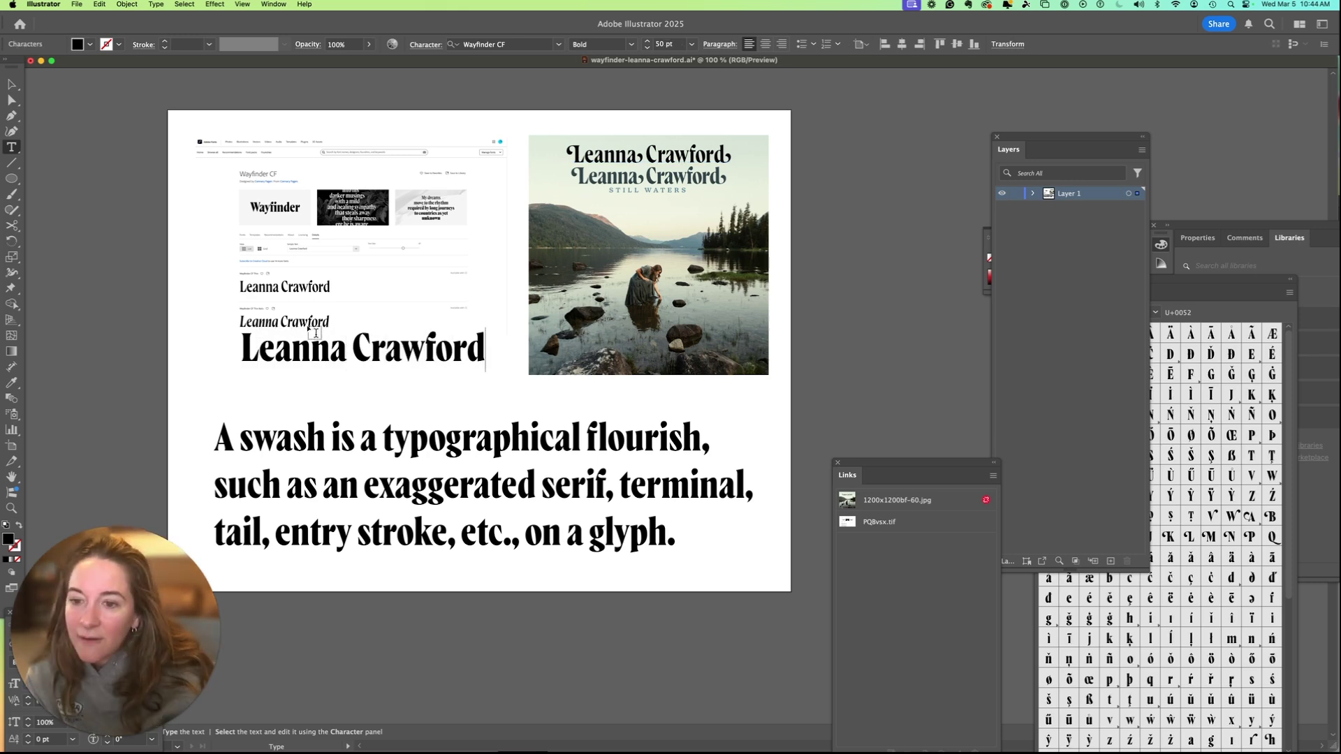
{"action": "left_click", "coordinate": [13, 83]}
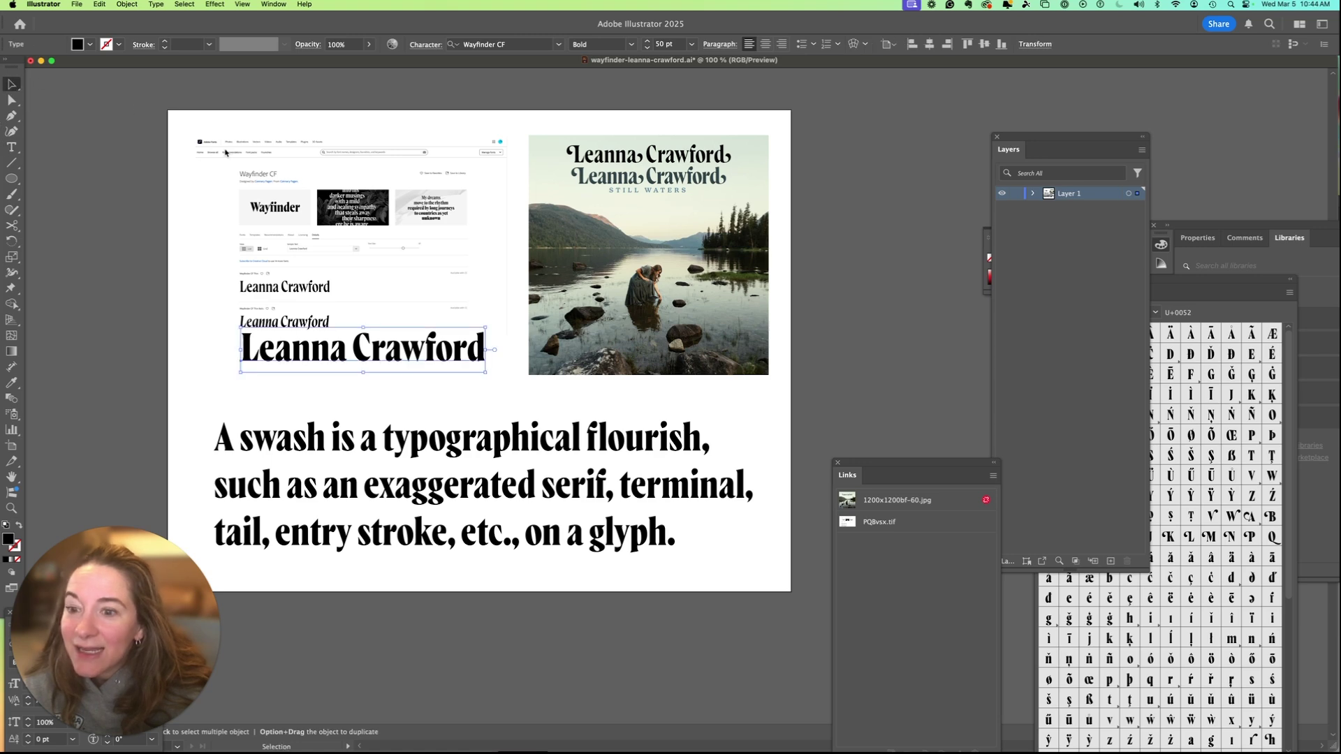
{"action": "left_click_drag", "start_coordinate": [367, 346], "coordinate": [650, 232]}
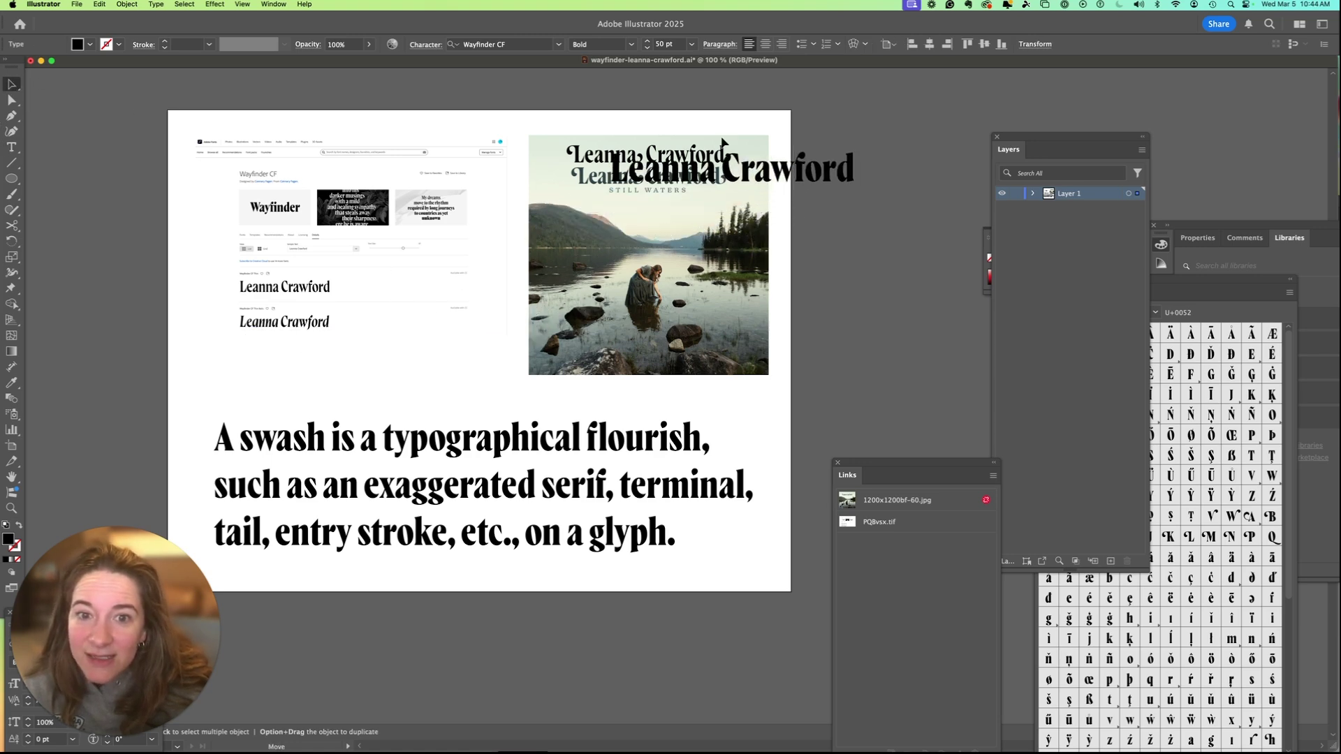
{"action": "mouse_move", "coordinate": [608, 271]}
{"action": "left_mouse_down"}
{"action": "mouse_move", "coordinate": [607, 159]}
{"action": "mouse_move", "coordinate": [845, 159]}
{"action": "left_mouse_up"}
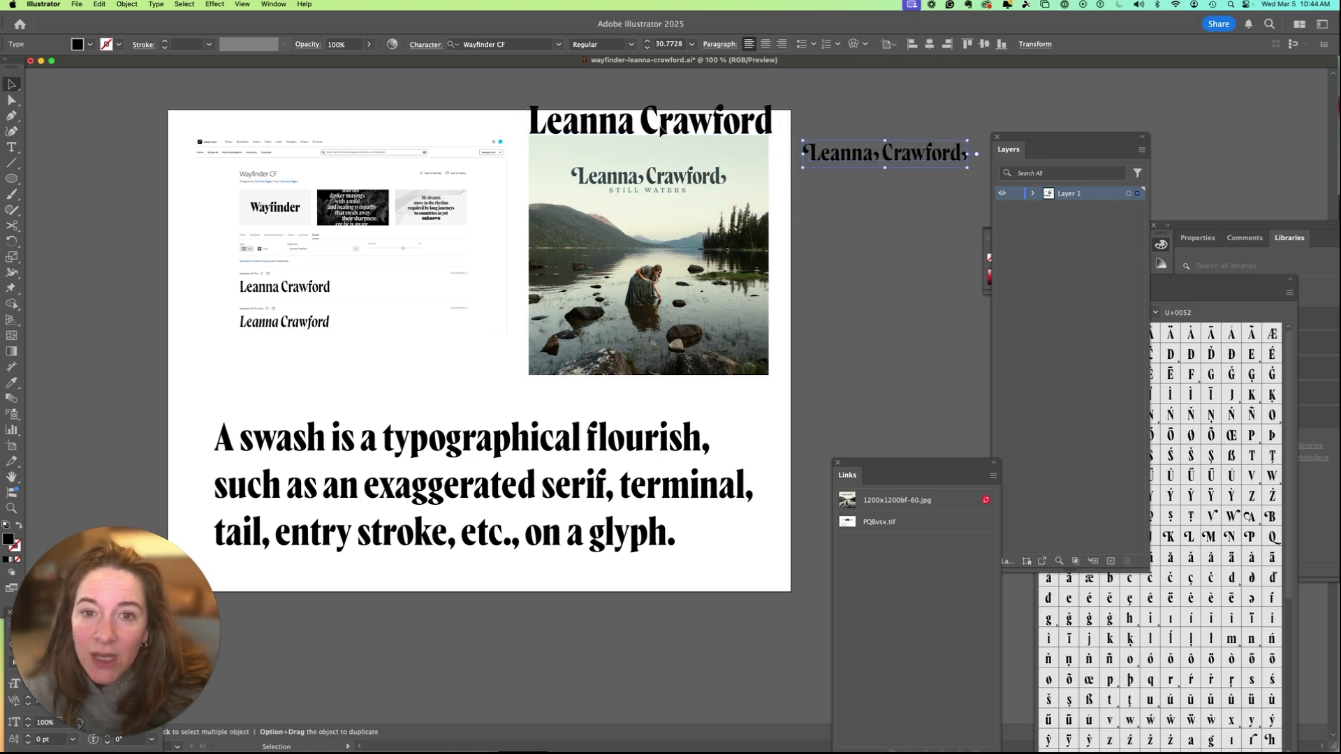
{"action": "left_click_drag", "start_coordinate": [641, 131], "coordinate": [646, 161]}
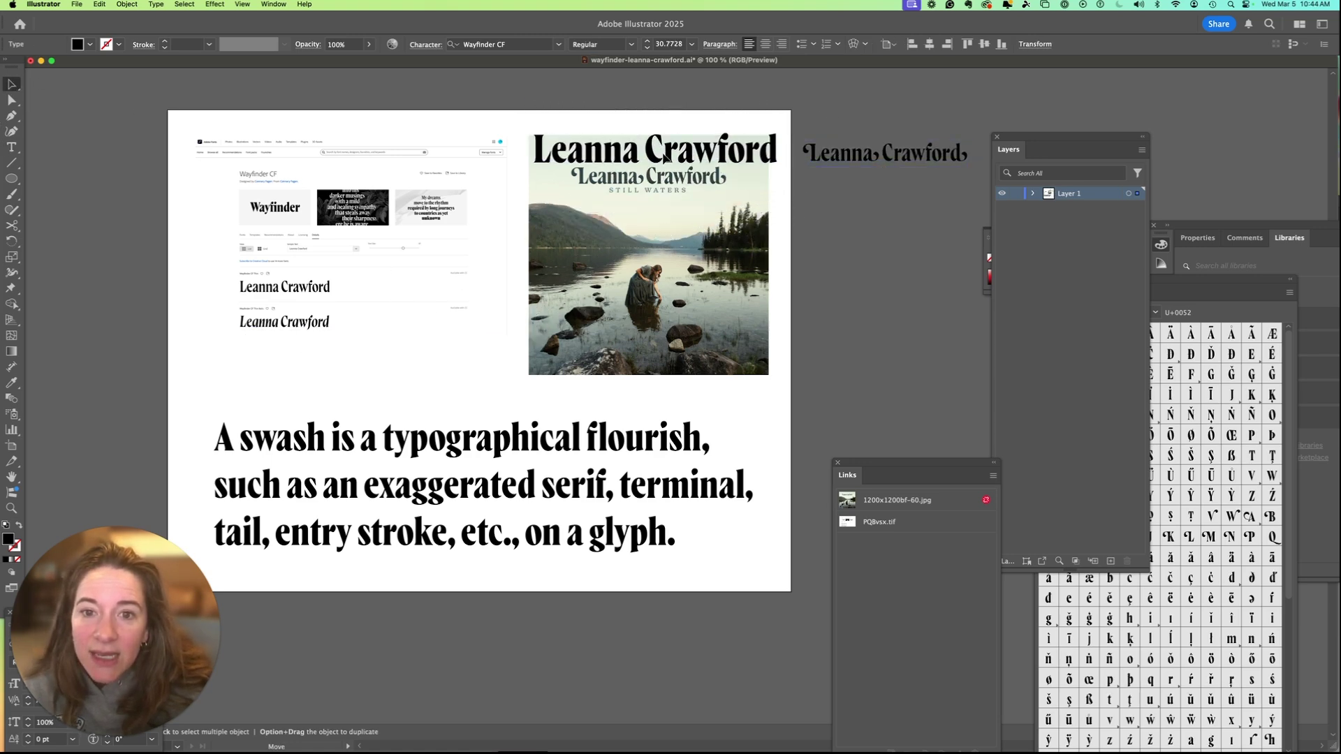
{"action": "left_click", "coordinate": [822, 206]}
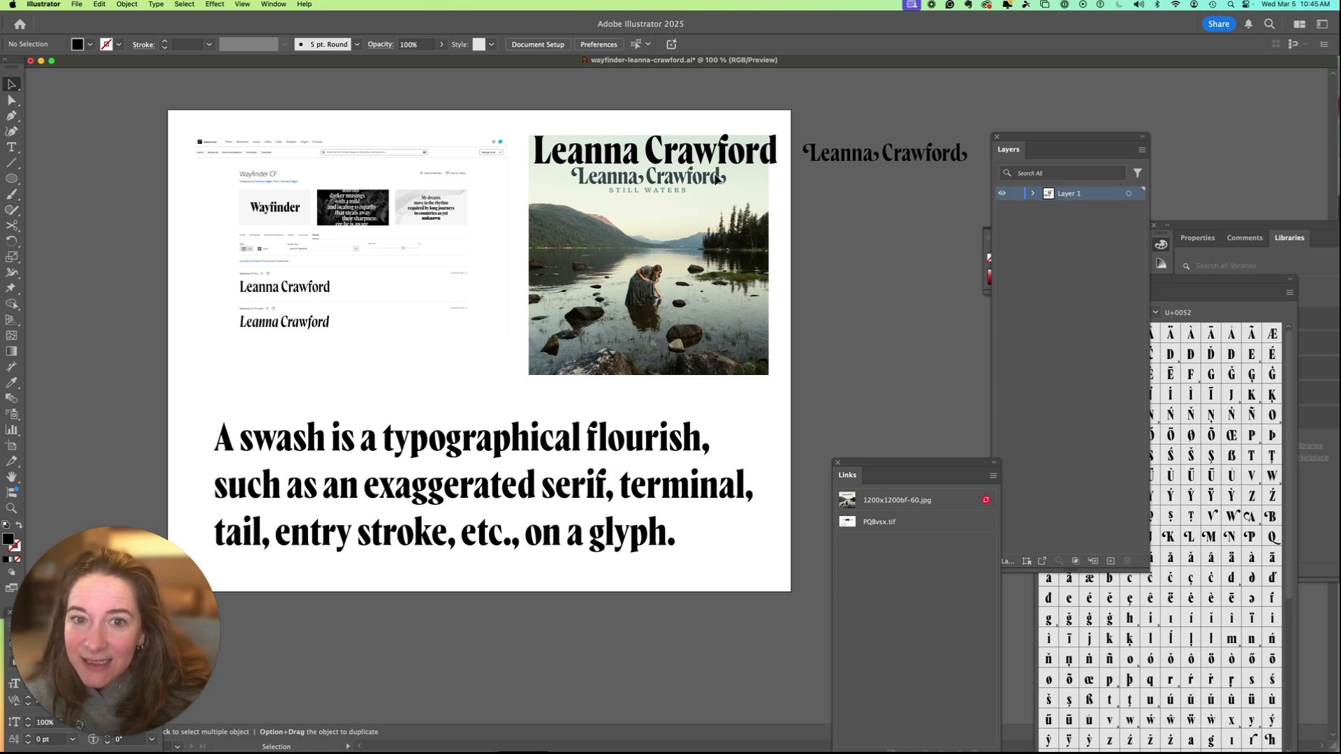
{"action": "left_click", "coordinate": [722, 156]}
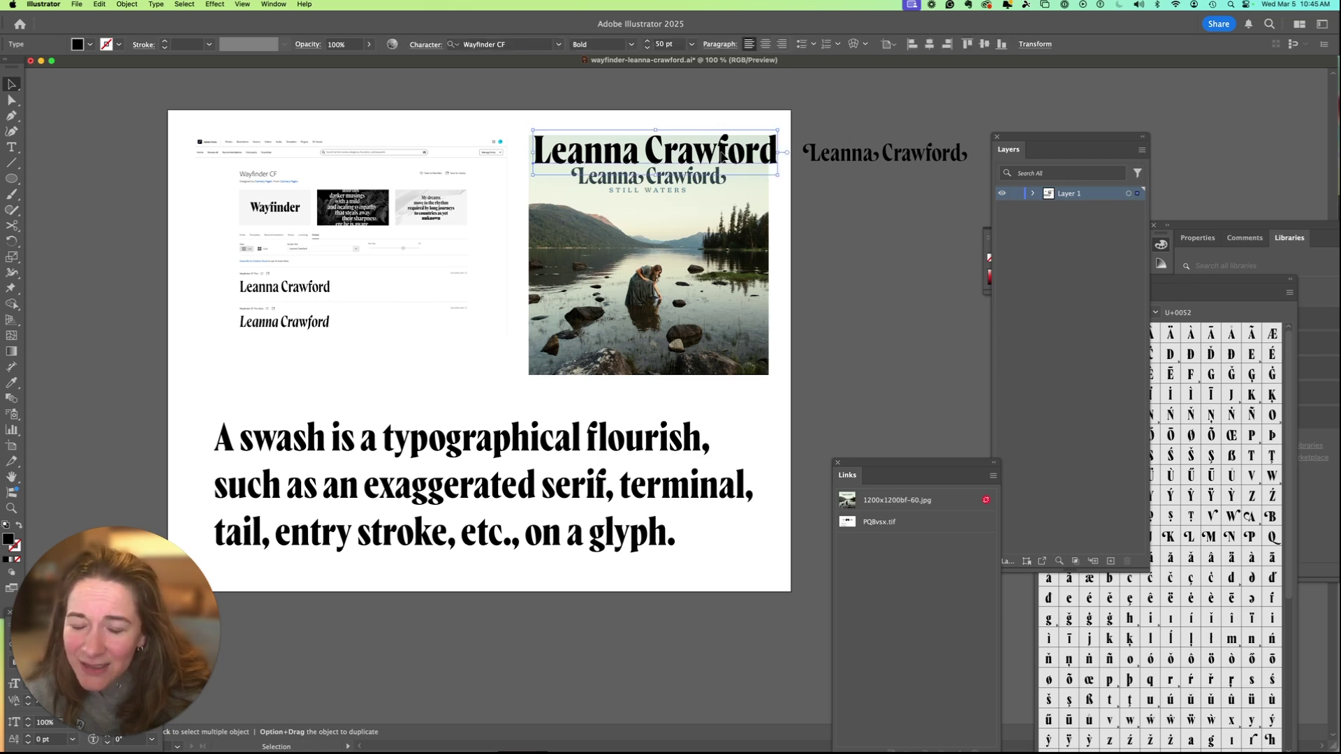
Open the Glyphs panel and dock it beside the album cover.
{"action": "left_click", "coordinate": [273, 4]}
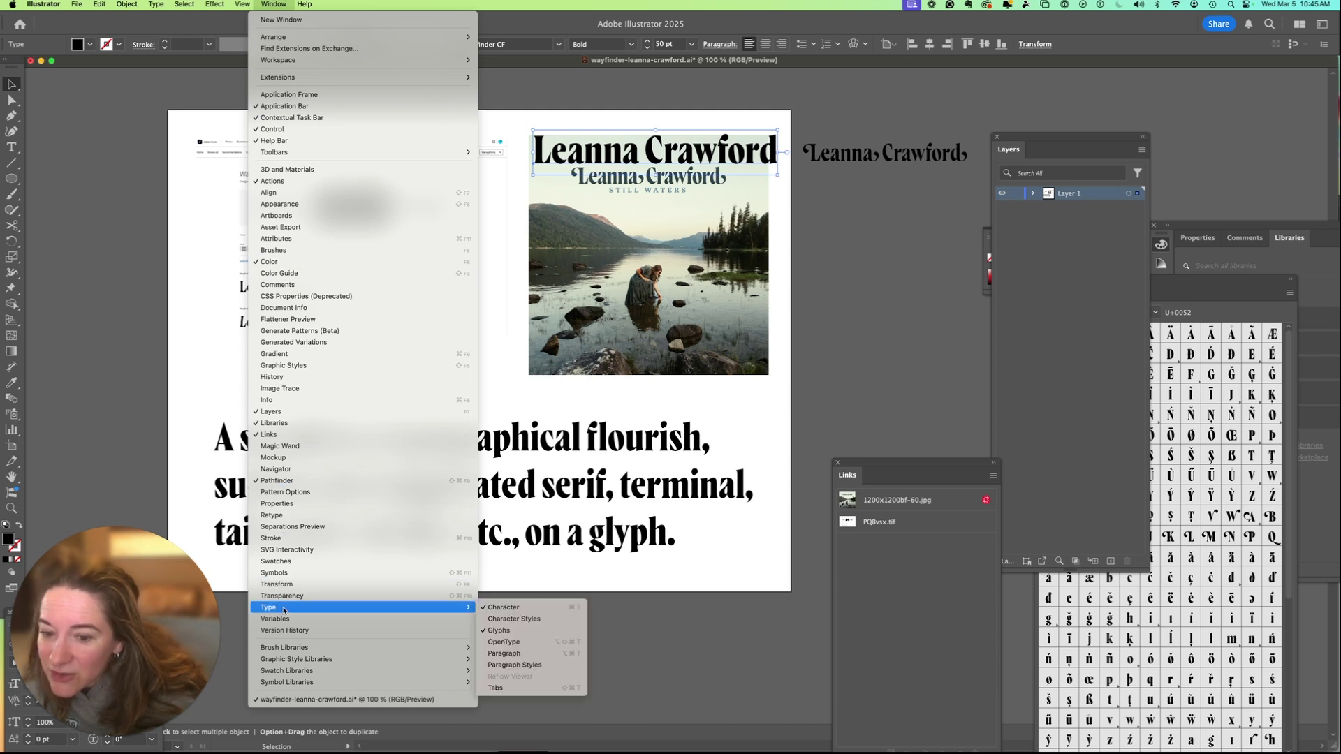
{"action": "mouse_move", "coordinate": [314, 609]}
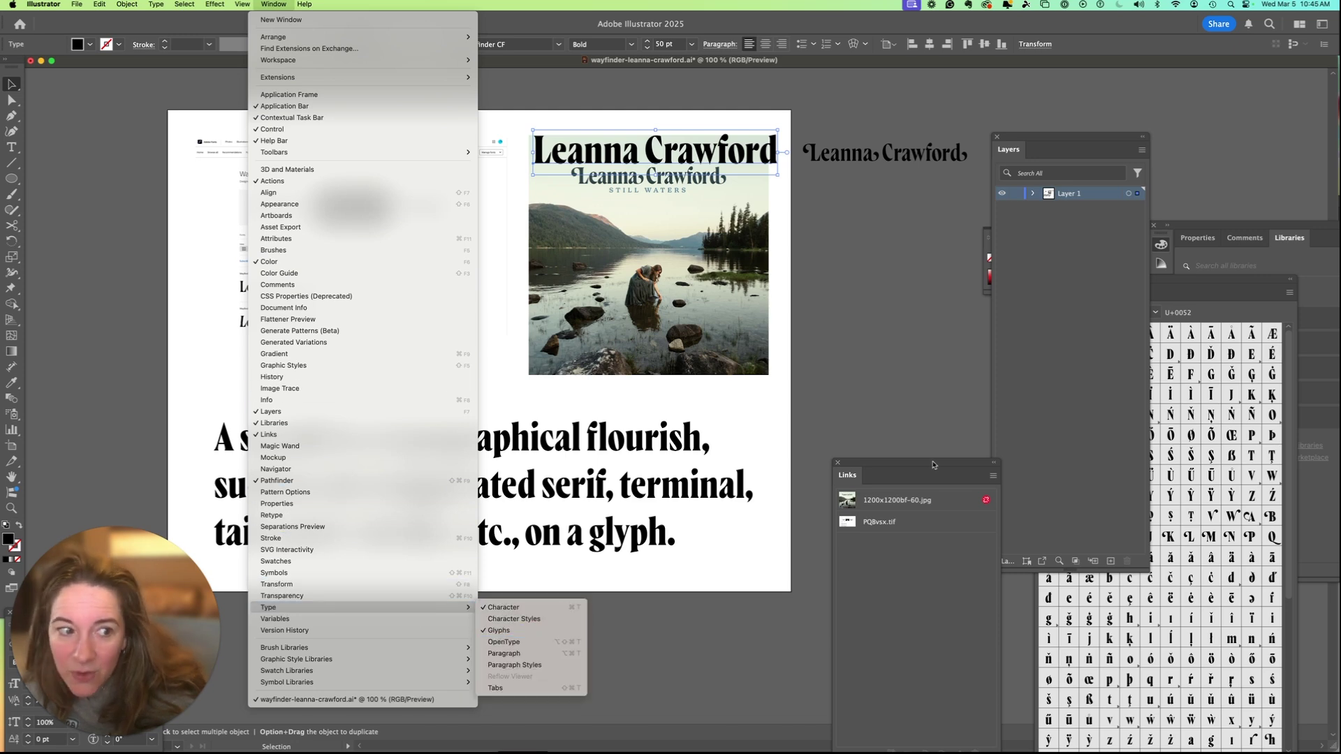
{"action": "left_click", "coordinate": [1188, 280]}
{"action": "left_click_drag", "start_coordinate": [1190, 280], "coordinate": [809, 191]}
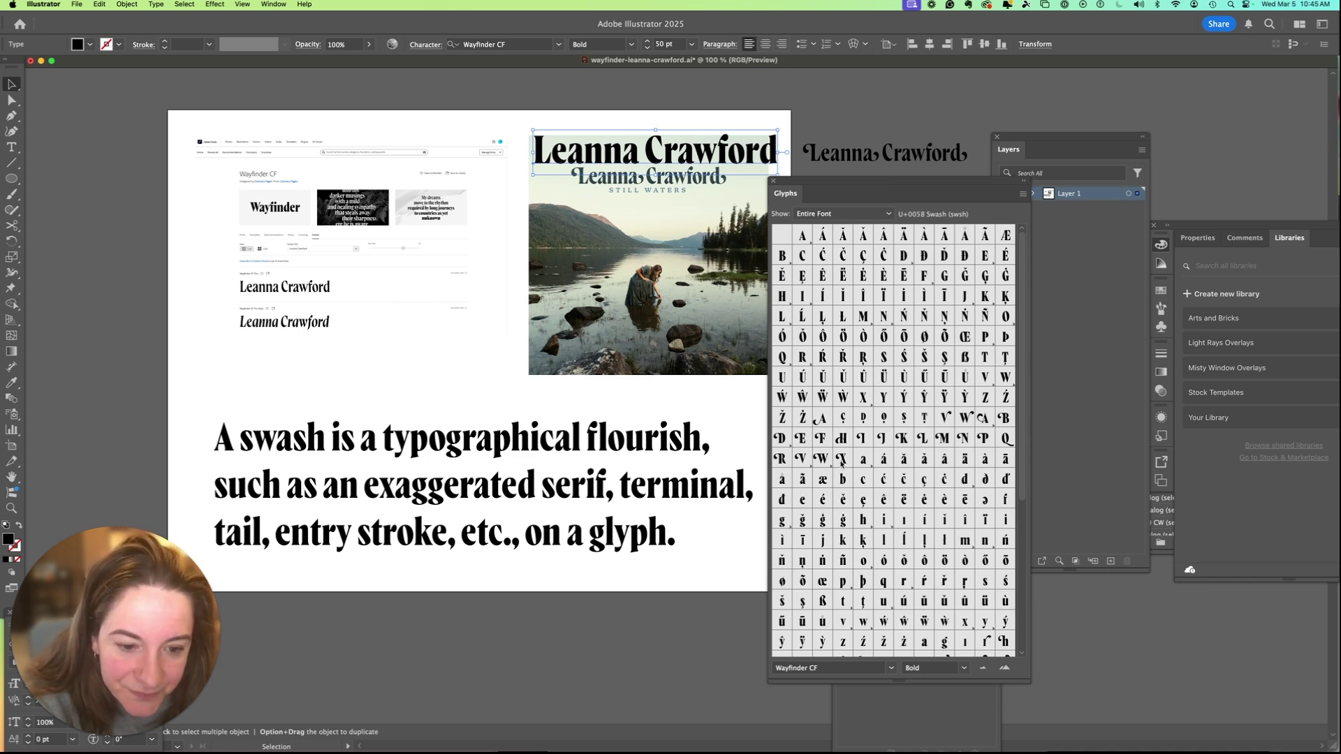
Select the bold cover headline for letter editing with the Type tool.
{"action": "left_click", "coordinate": [829, 160]}
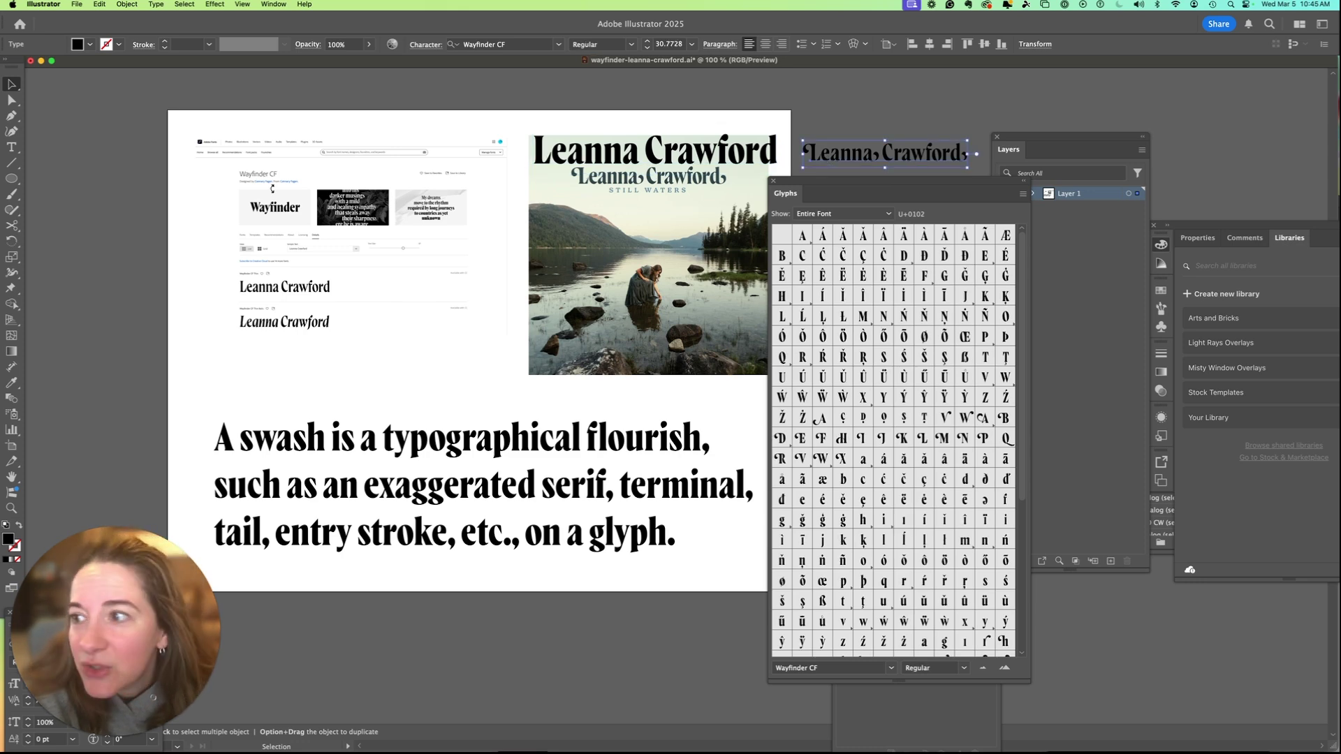
{"action": "key", "text": "t"}
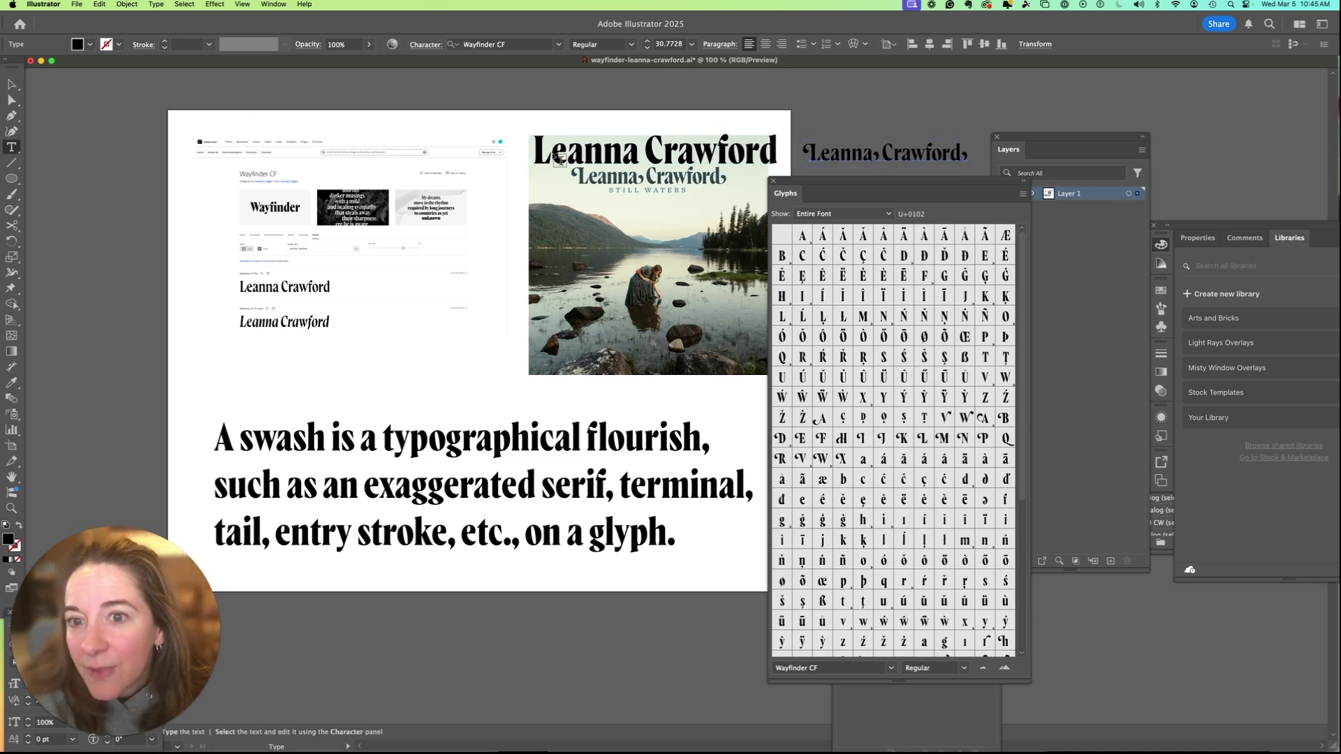
{"action": "left_click", "coordinate": [16, 98]}
{"action": "left_click", "coordinate": [550, 164]}
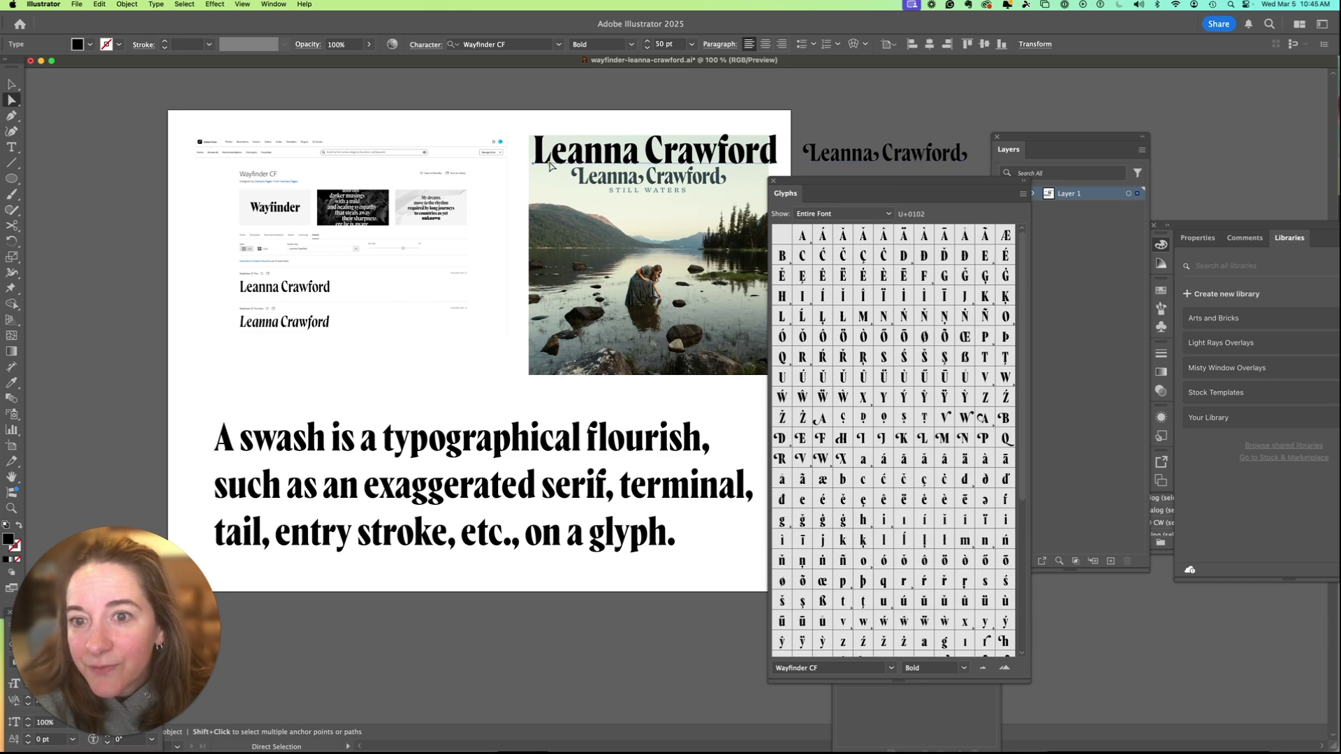
{"action": "key", "text": "t"}
Replace the headline's first L, last a and final d with swash glyphs.
{"action": "left_click_drag", "start_coordinate": [533, 158], "coordinate": [553, 160]}
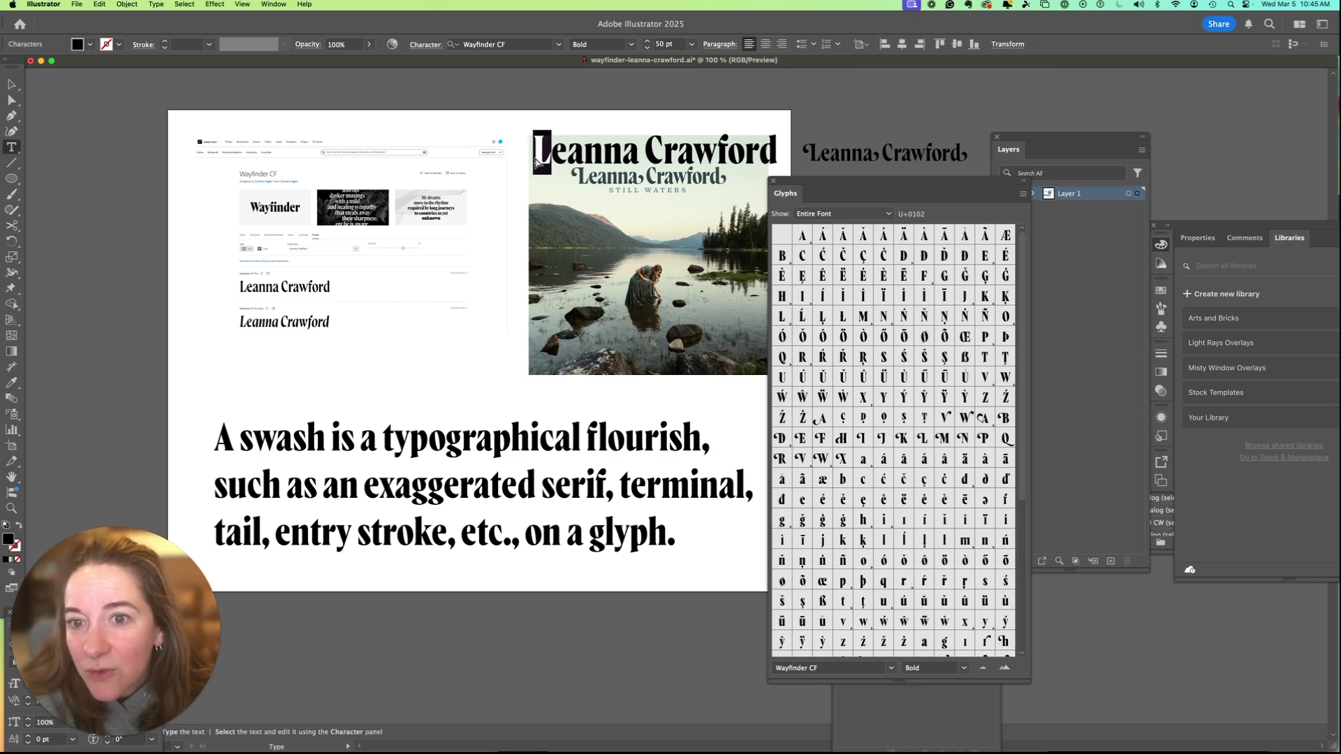
{"action": "double_click", "coordinate": [922, 438]}
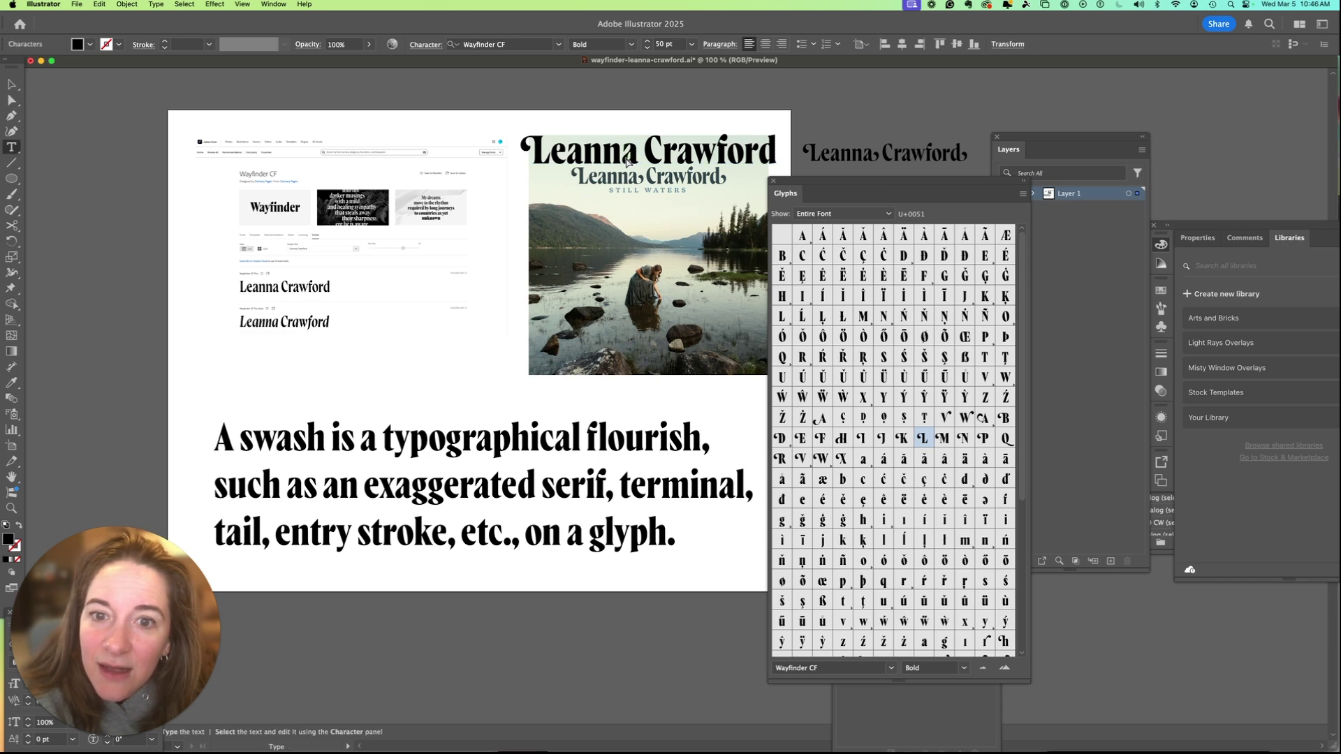
{"action": "left_click_drag", "start_coordinate": [623, 155], "coordinate": [639, 156]}
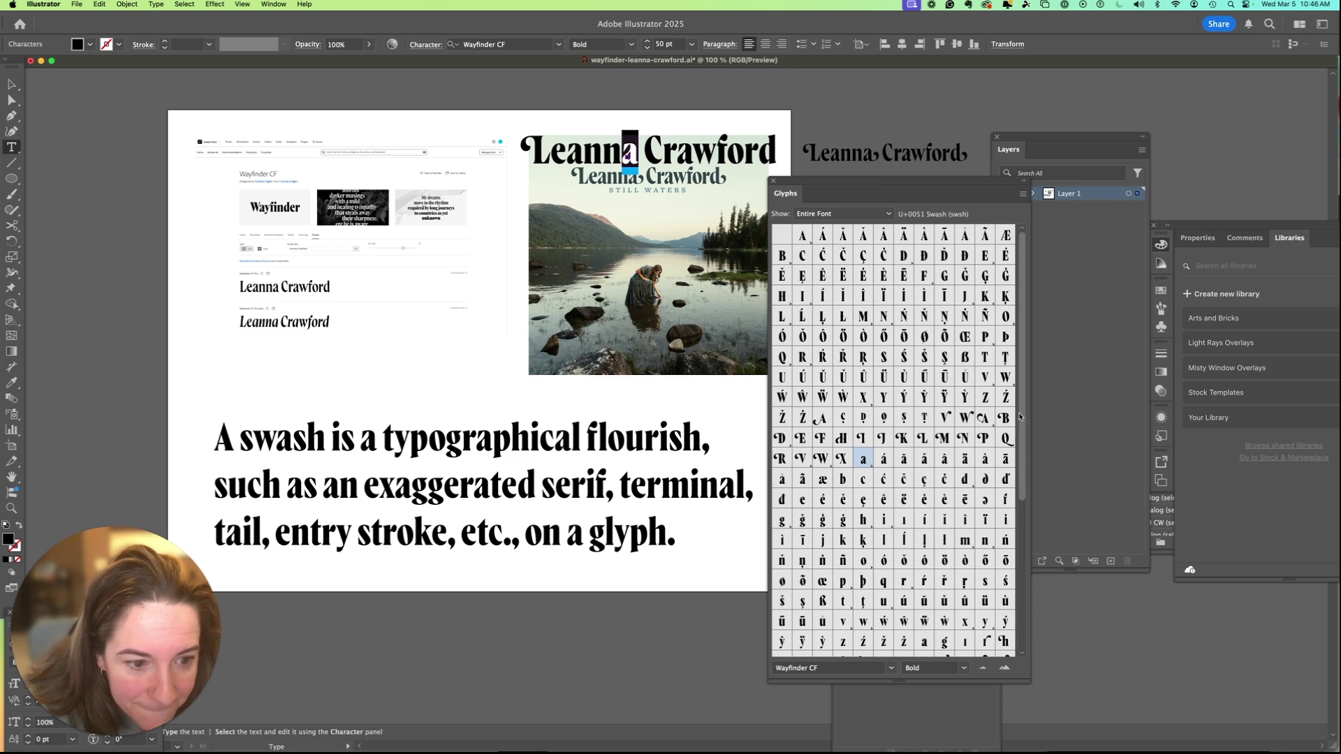
{"action": "left_click_drag", "start_coordinate": [1023, 417], "coordinate": [1019, 546]}
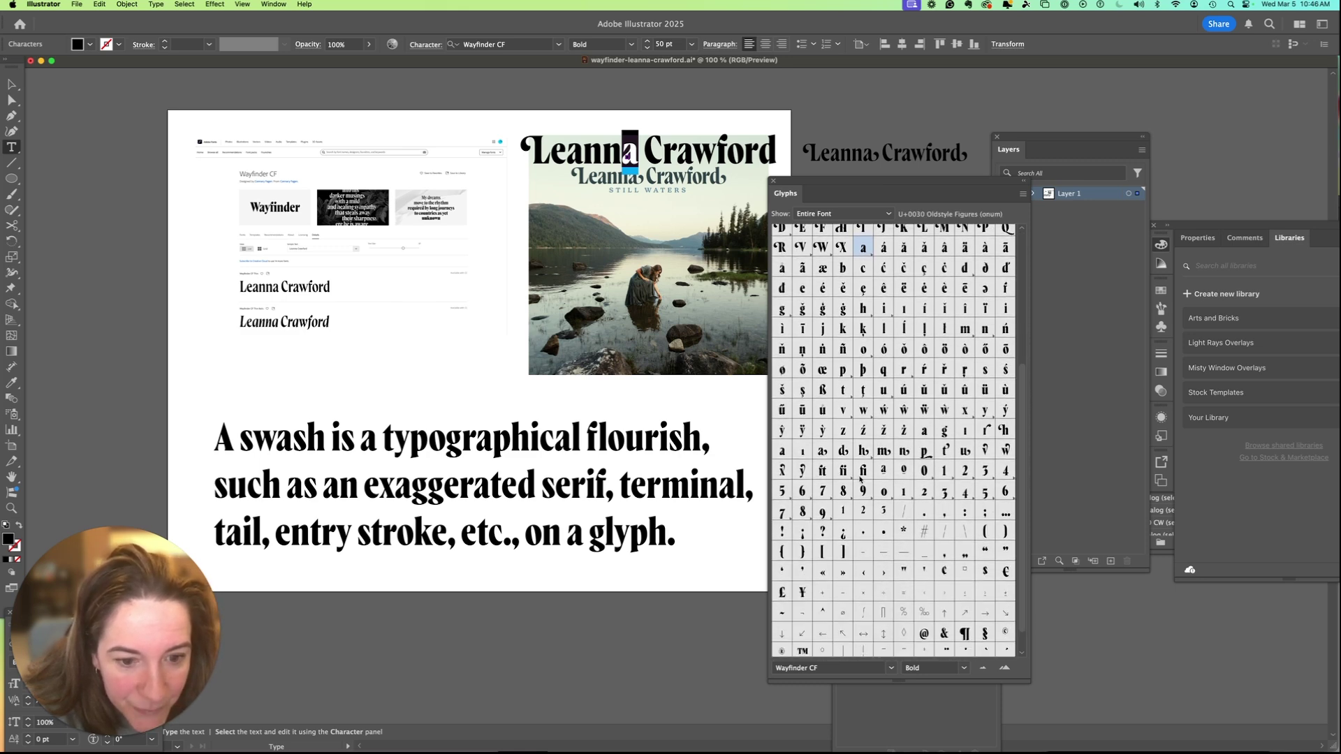
{"action": "double_click", "coordinate": [822, 450]}
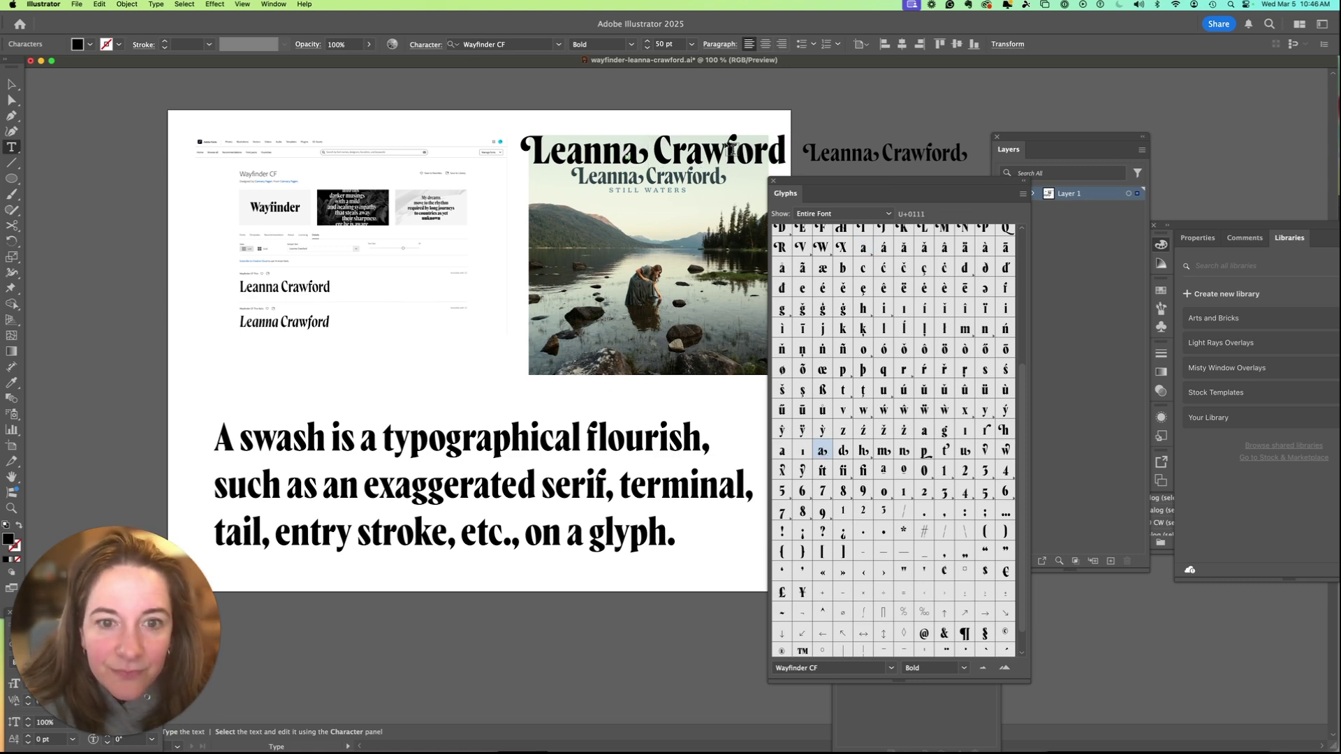
{"action": "left_click", "coordinate": [12, 84]}
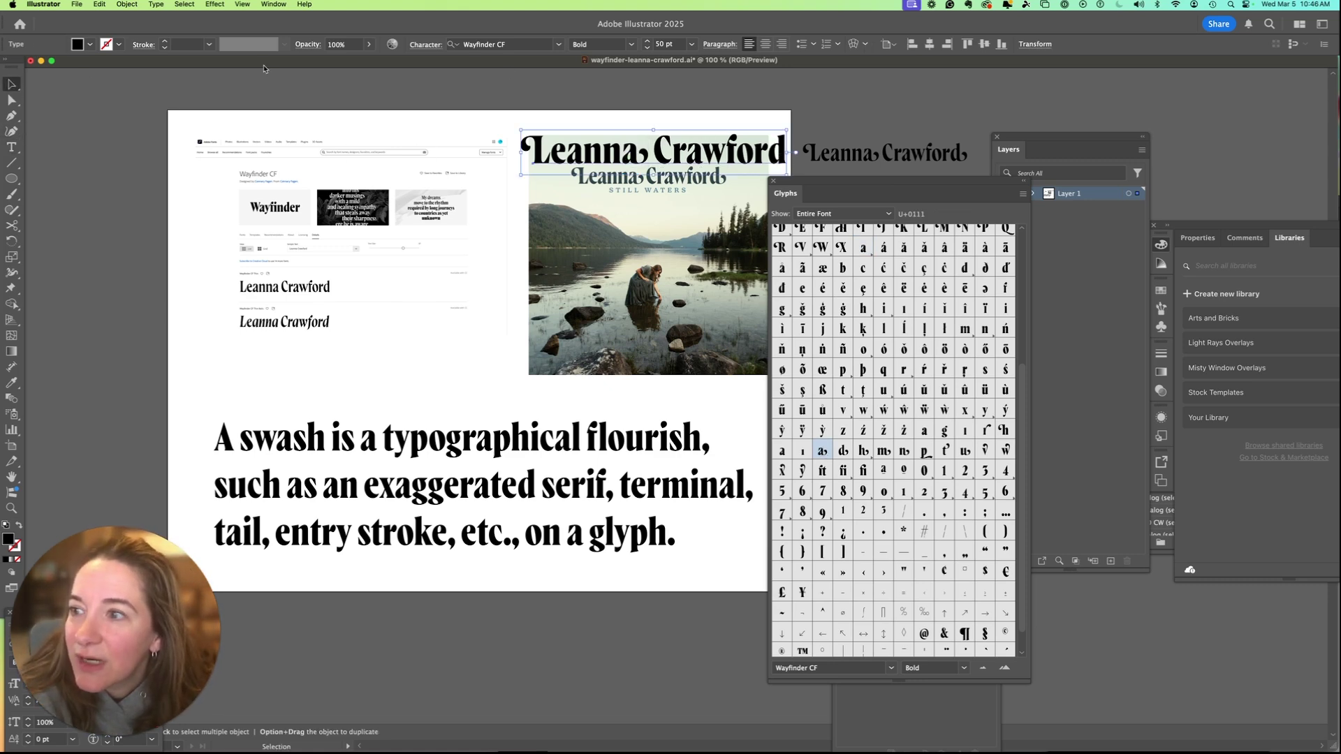
{"action": "double_click", "coordinate": [787, 153]}
{"action": "left_click_drag", "start_coordinate": [786, 154], "coordinate": [769, 153]}
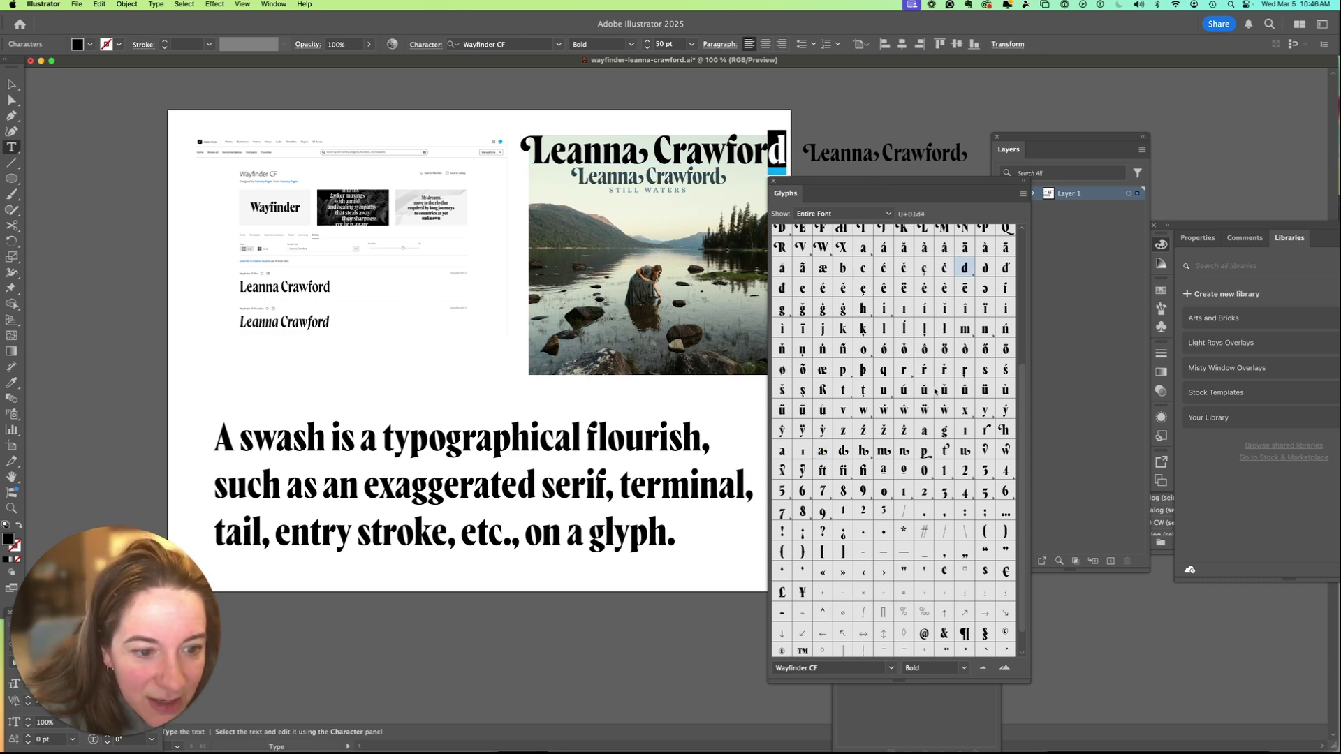
{"action": "double_click", "coordinate": [843, 450]}
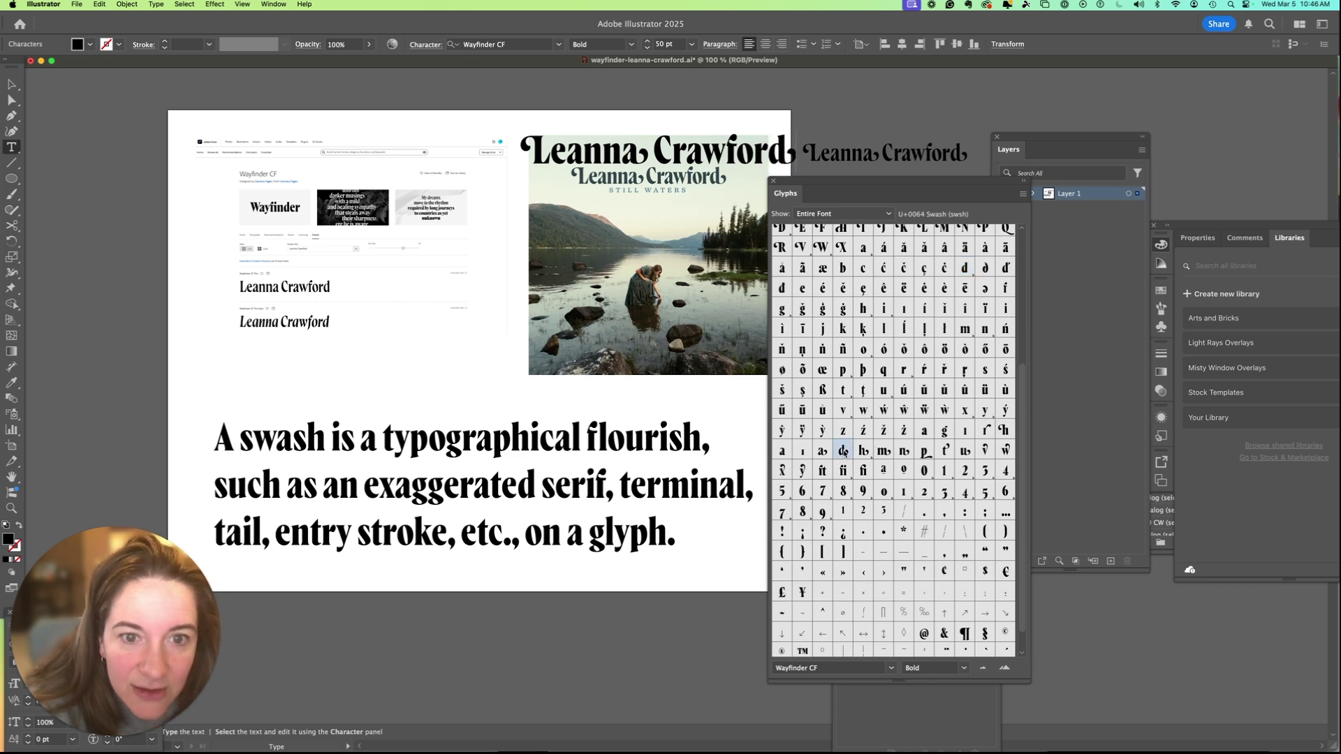
{"action": "key", "text": "Escape"}
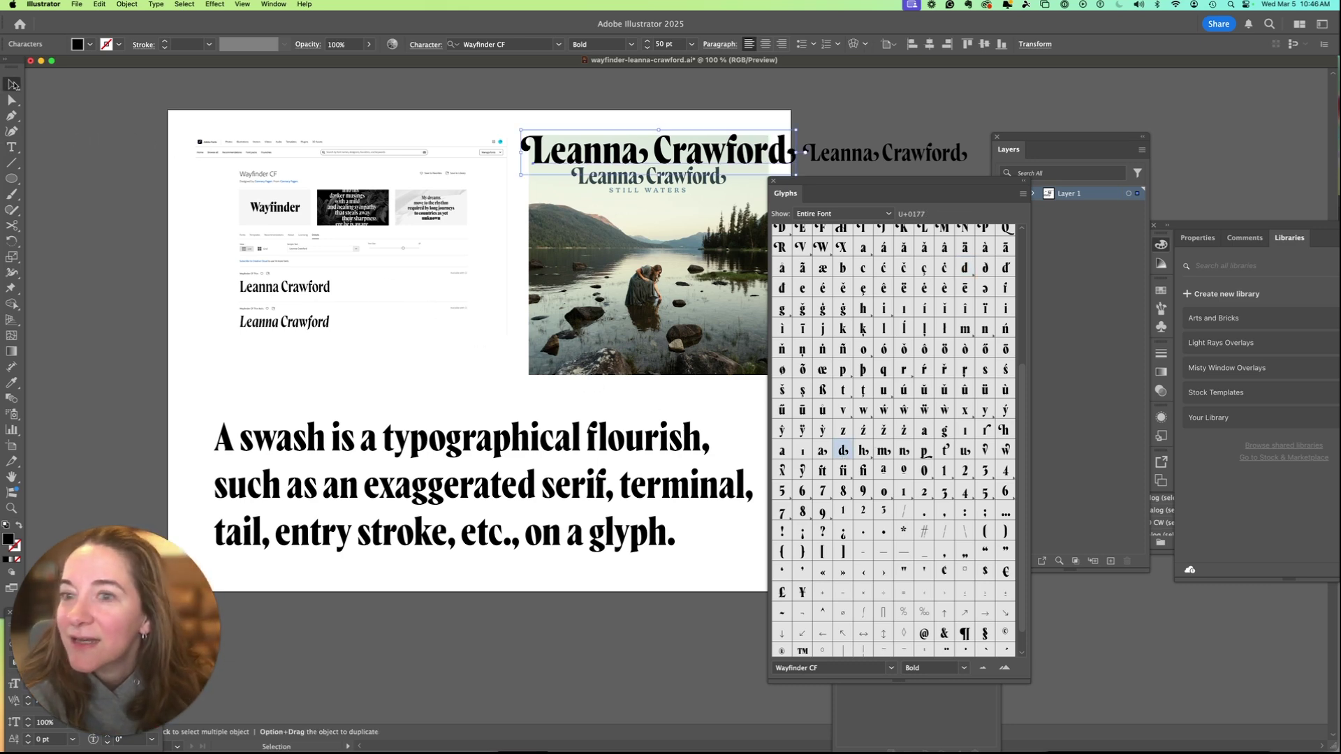
Scale the headline down and align it over the original title.
{"action": "left_click_drag", "start_coordinate": [798, 128], "coordinate": [762, 148]}
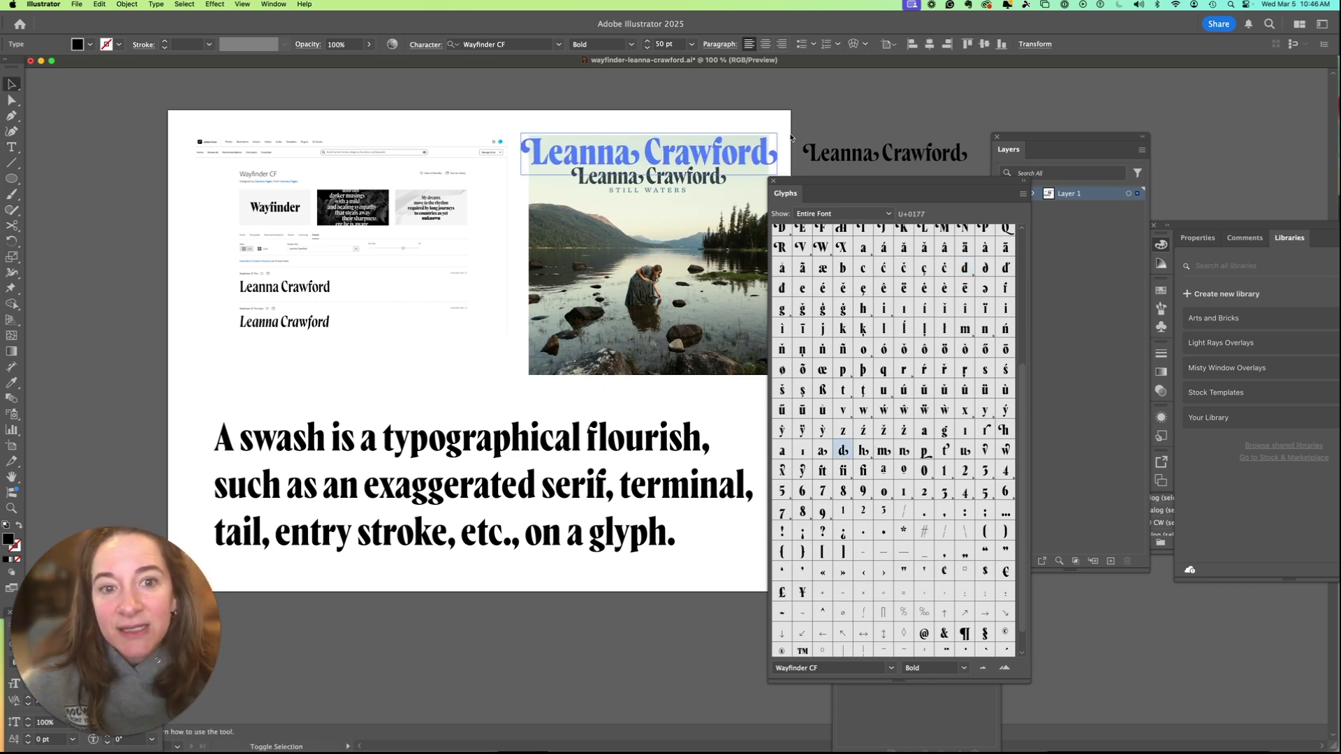
{"action": "left_click_drag", "start_coordinate": [629, 159], "coordinate": [666, 153]}
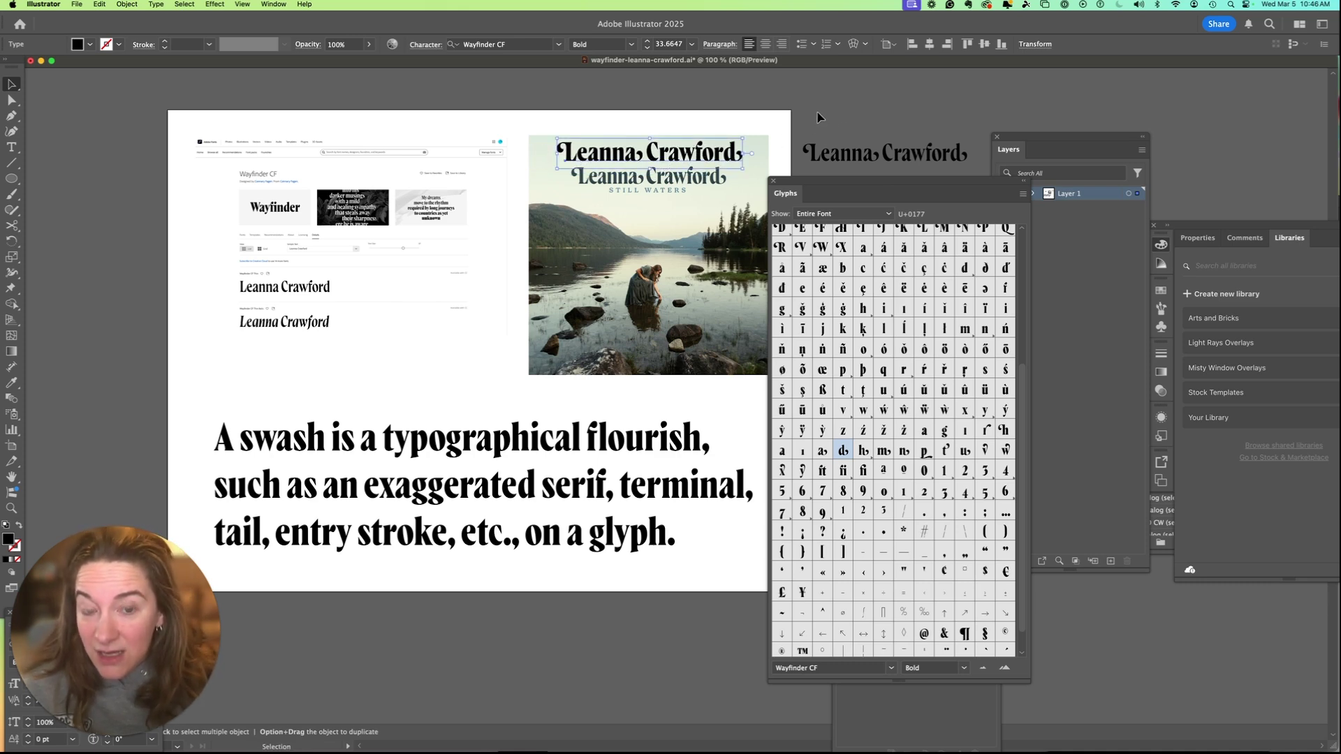
{"action": "left_click_drag", "start_coordinate": [701, 153], "coordinate": [704, 153]}
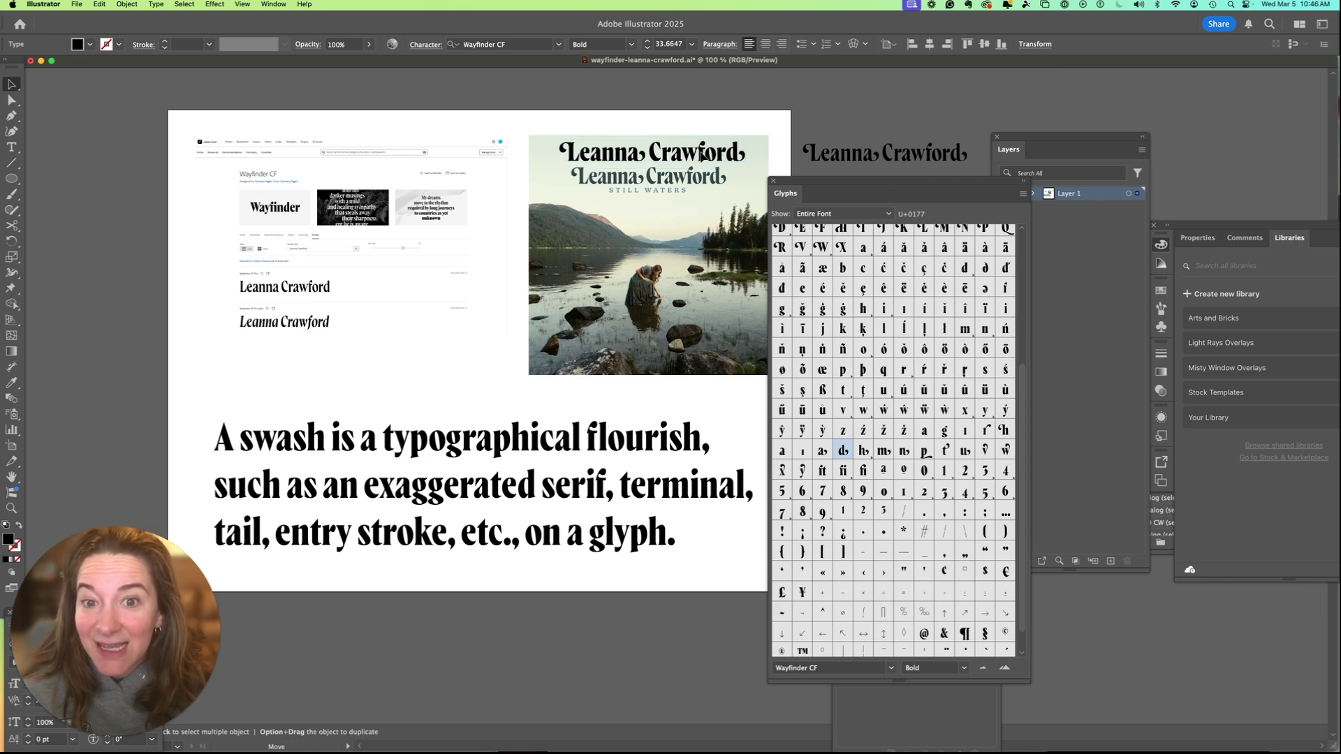
{"action": "left_click", "coordinate": [851, 116]}
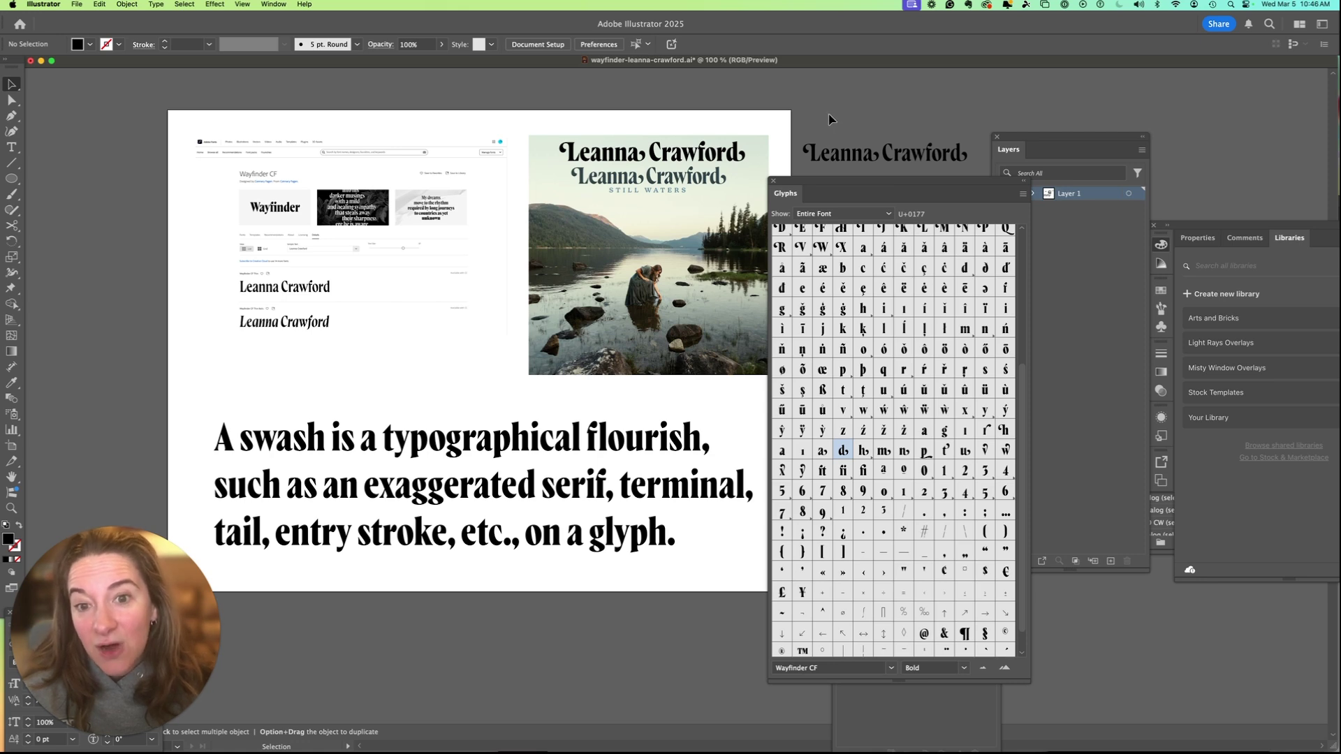
Nudge the Glyphs panel right and toggle between the Type and Selection tools.
{"action": "left_click_drag", "start_coordinate": [801, 181], "coordinate": [853, 186]}
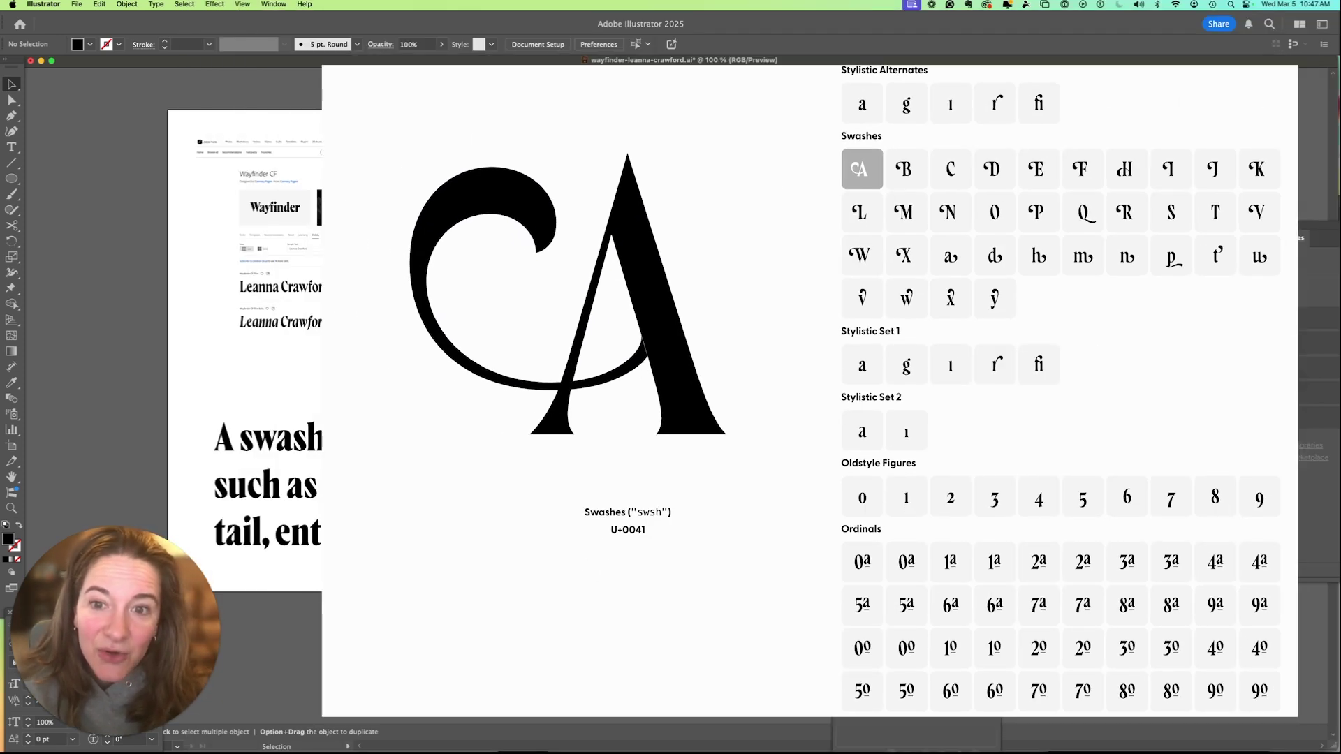
{"action": "key", "text": "t"}
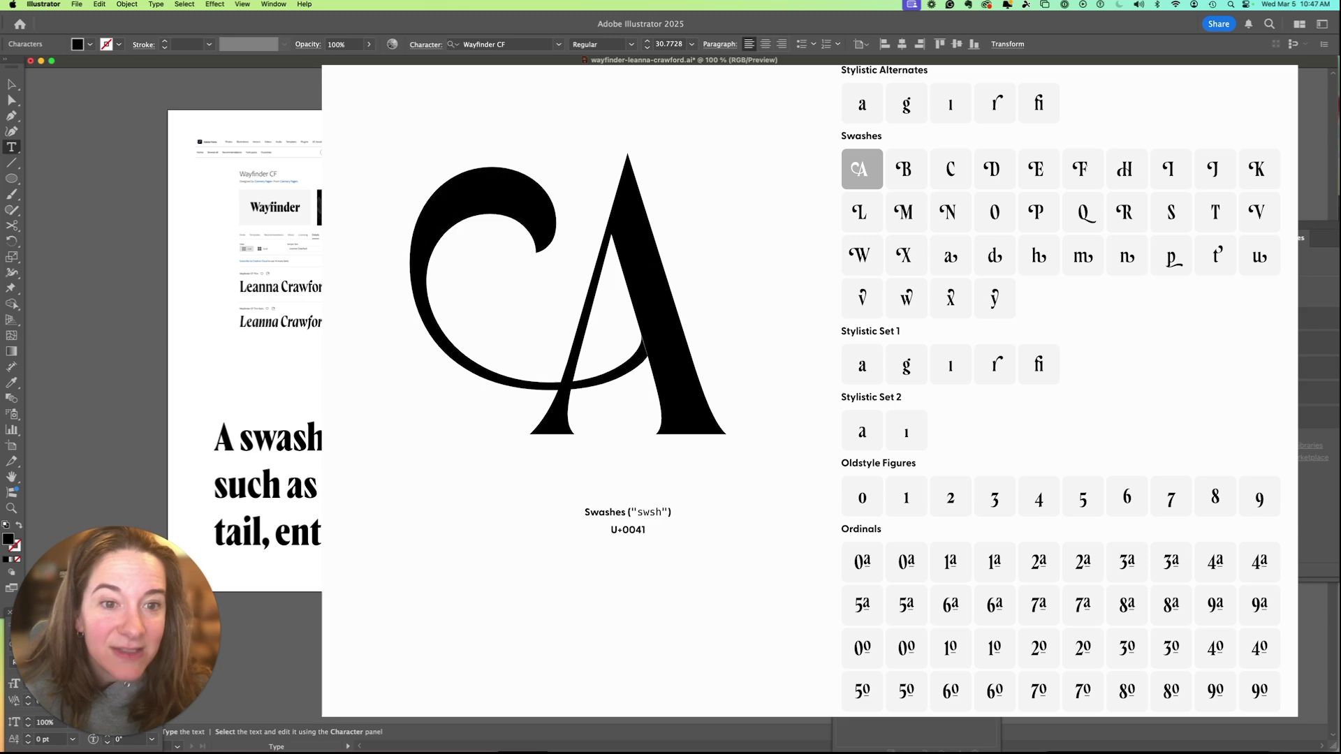
{"action": "left_click", "coordinate": [11, 84]}
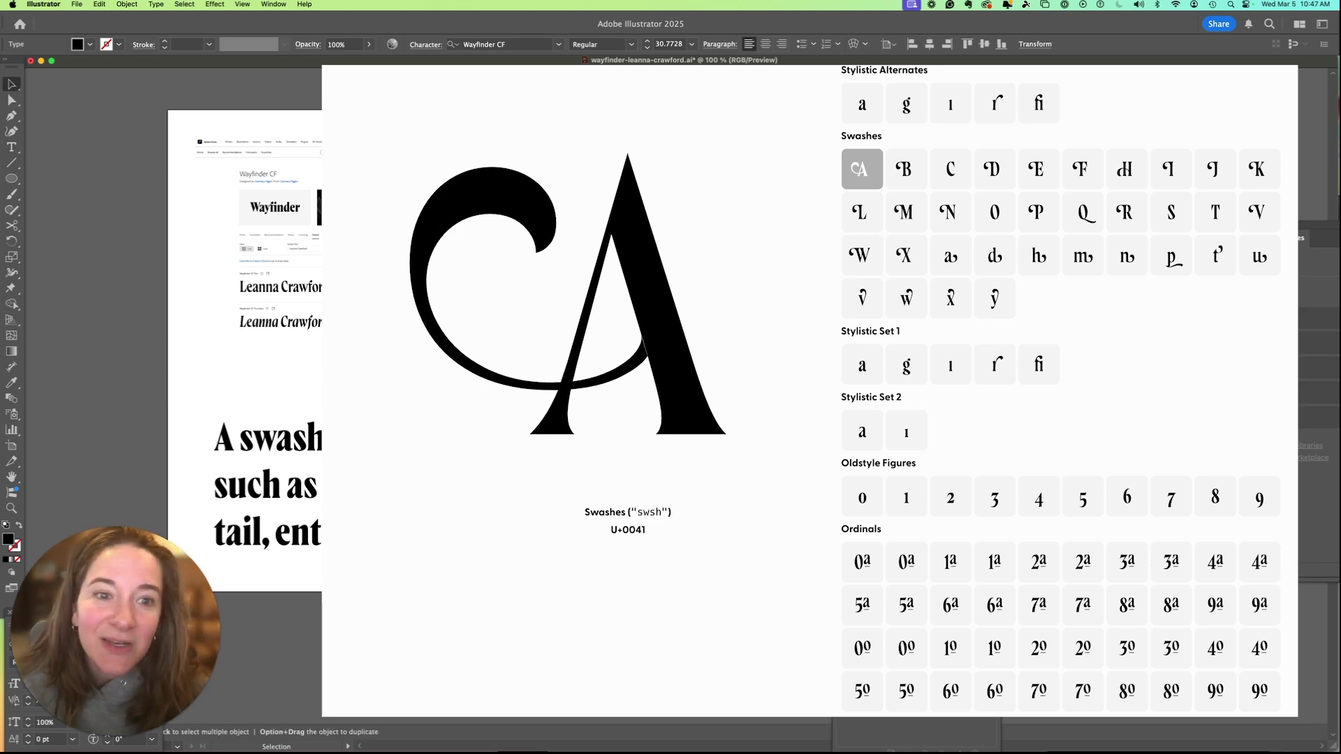